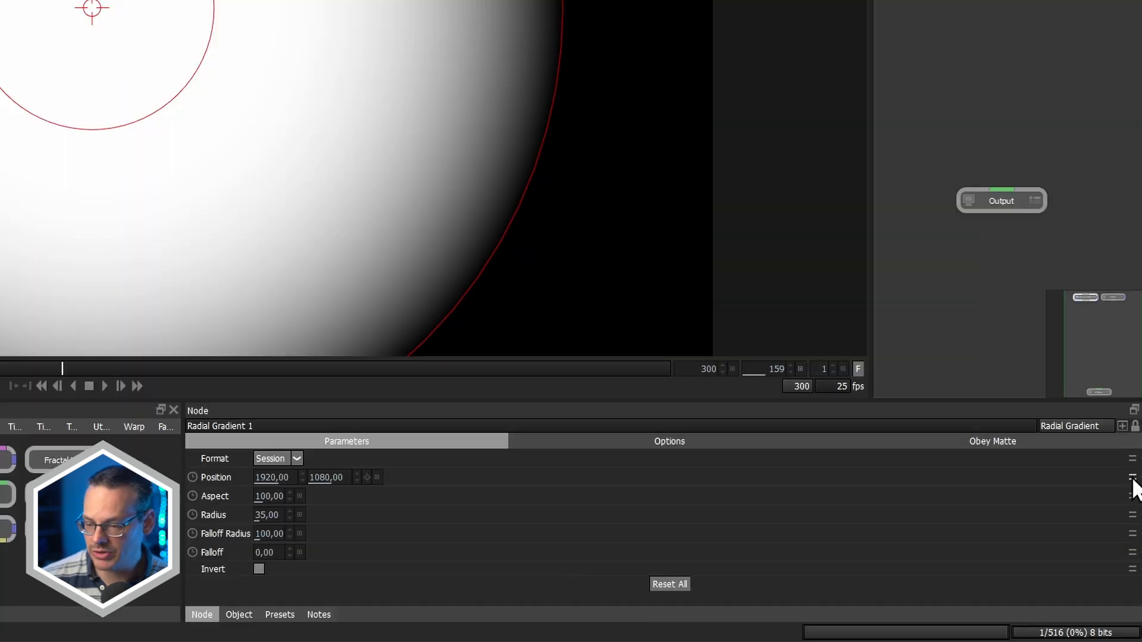
# Add the expression Point3D(1920,1080) to the Position parameter of the Radial Gradient node.
pyautogui.click(1136, 540)
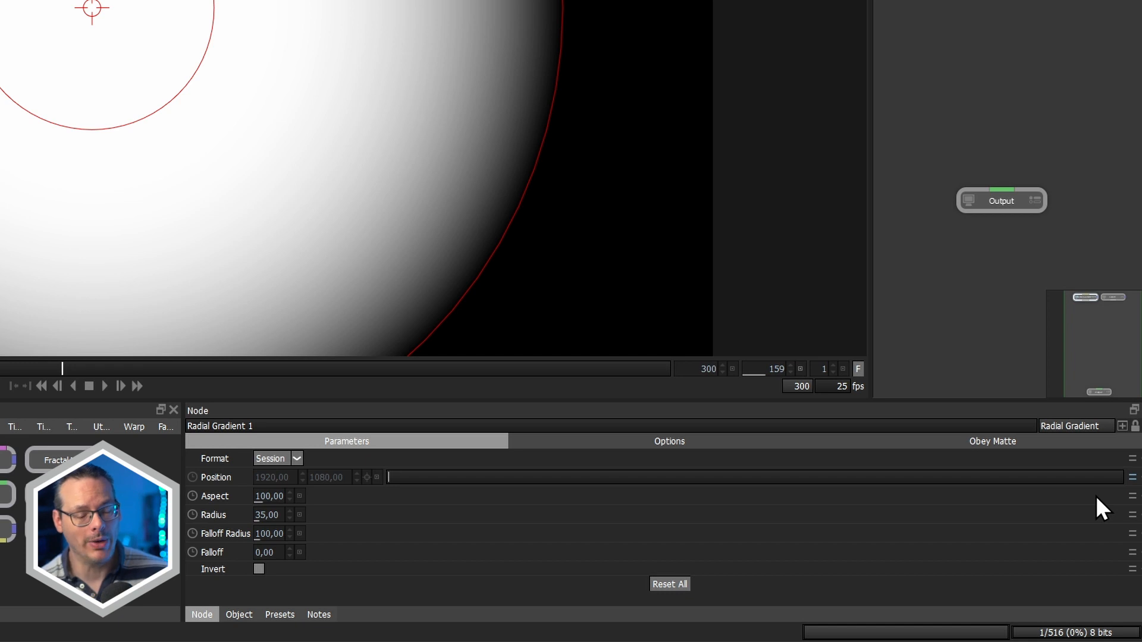
pyautogui.write('Point')
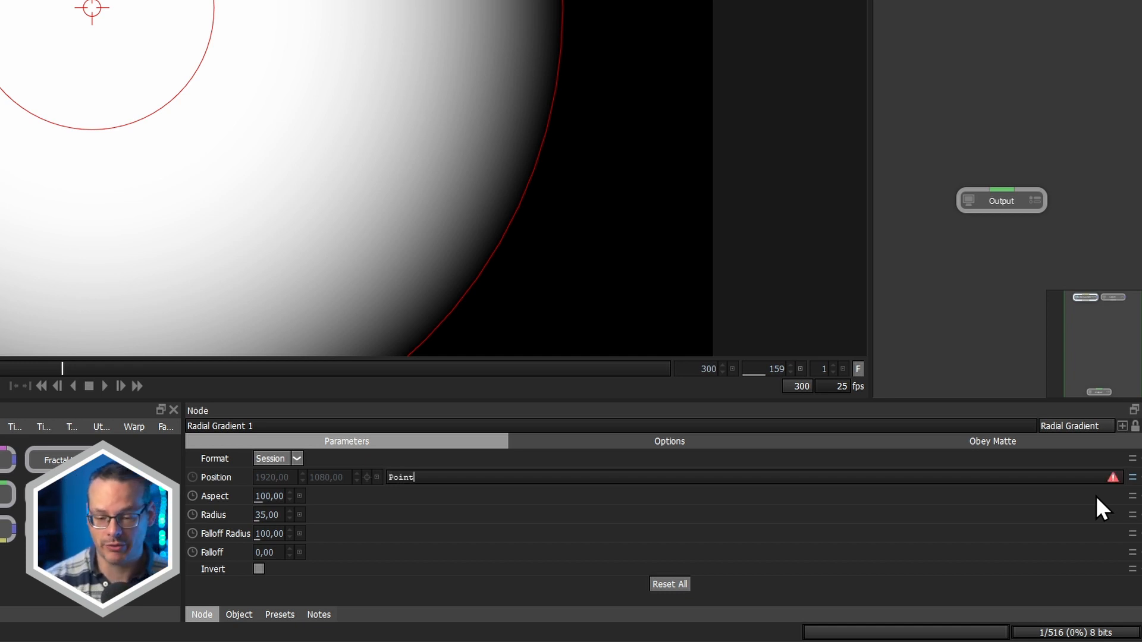
pyautogui.write('3')
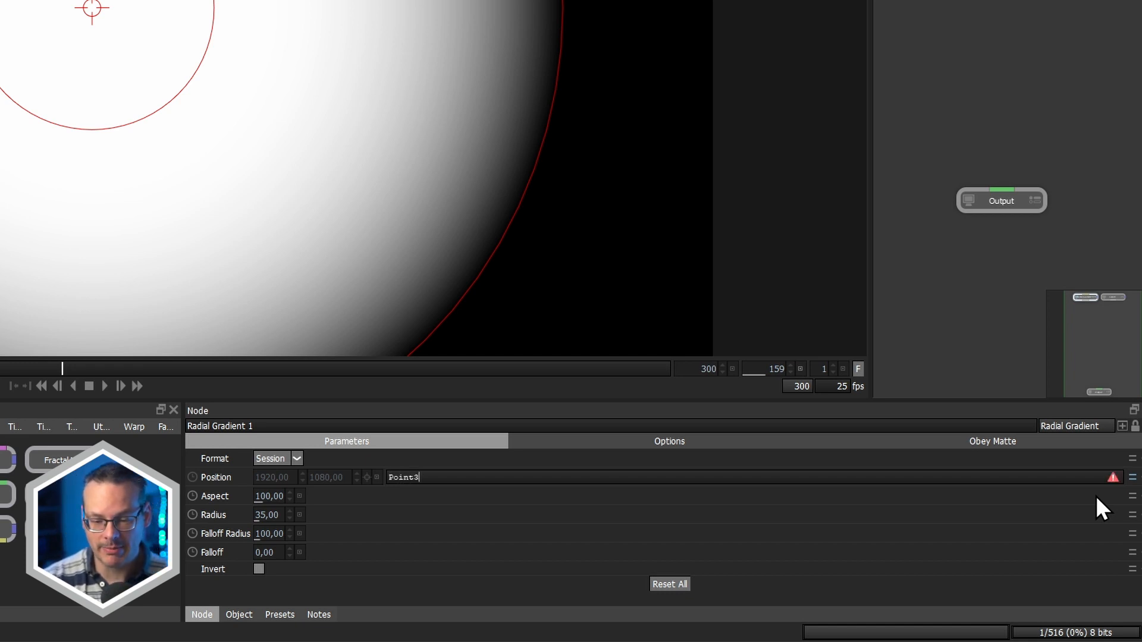
pyautogui.write('D')
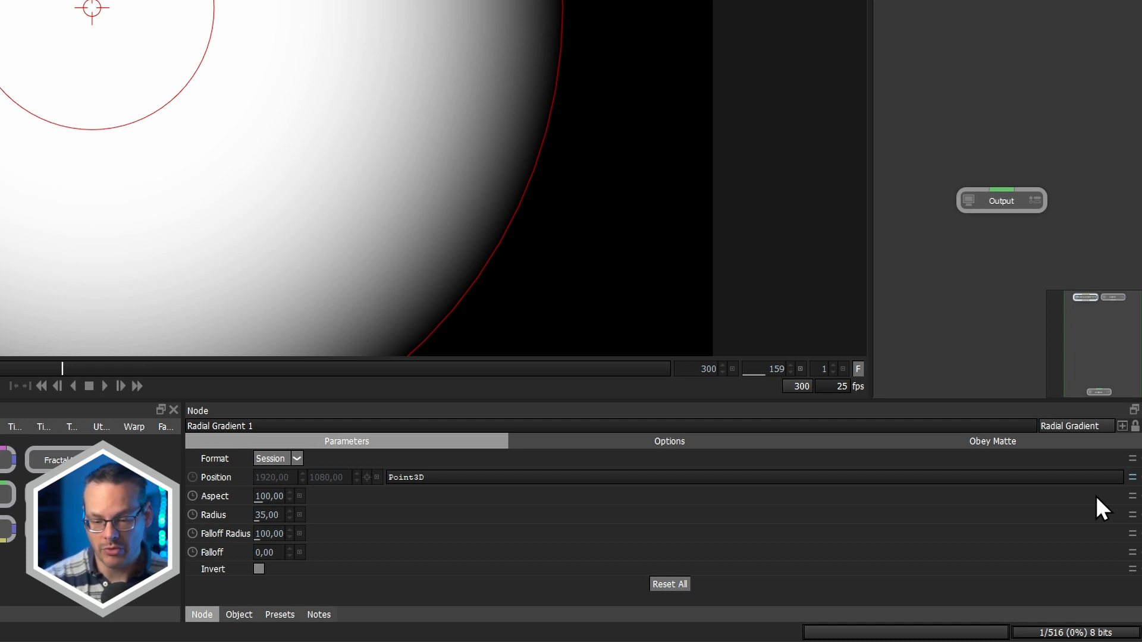
pyautogui.write('()')
pyautogui.press('BackSpace')
pyautogui.press('BackSpace')
pyautogui.write('()')
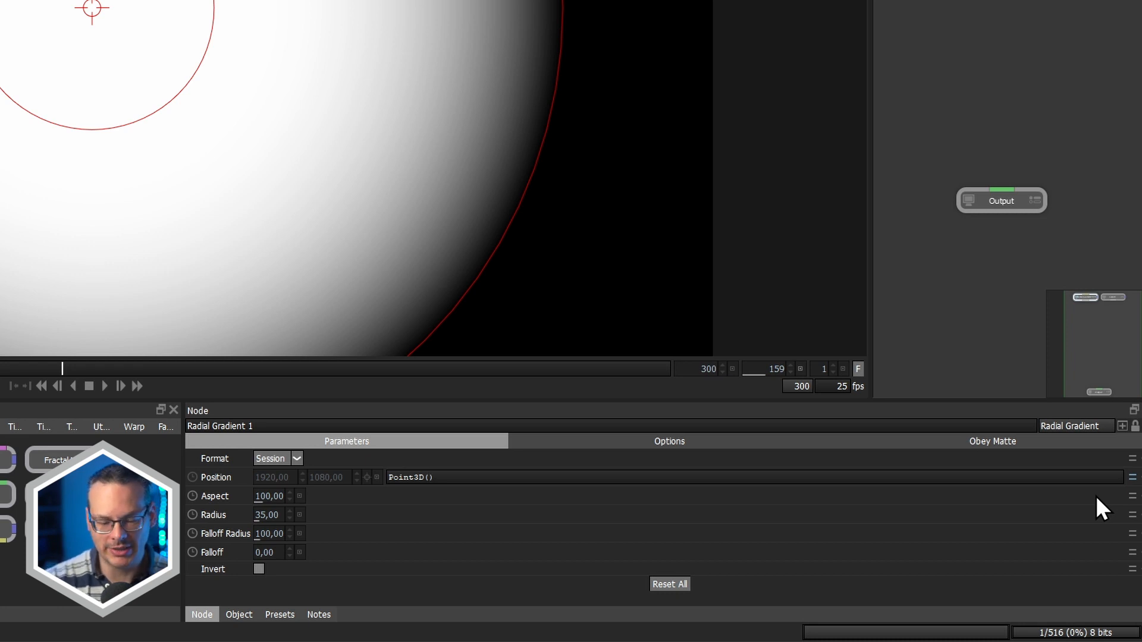
pyautogui.write('1920')
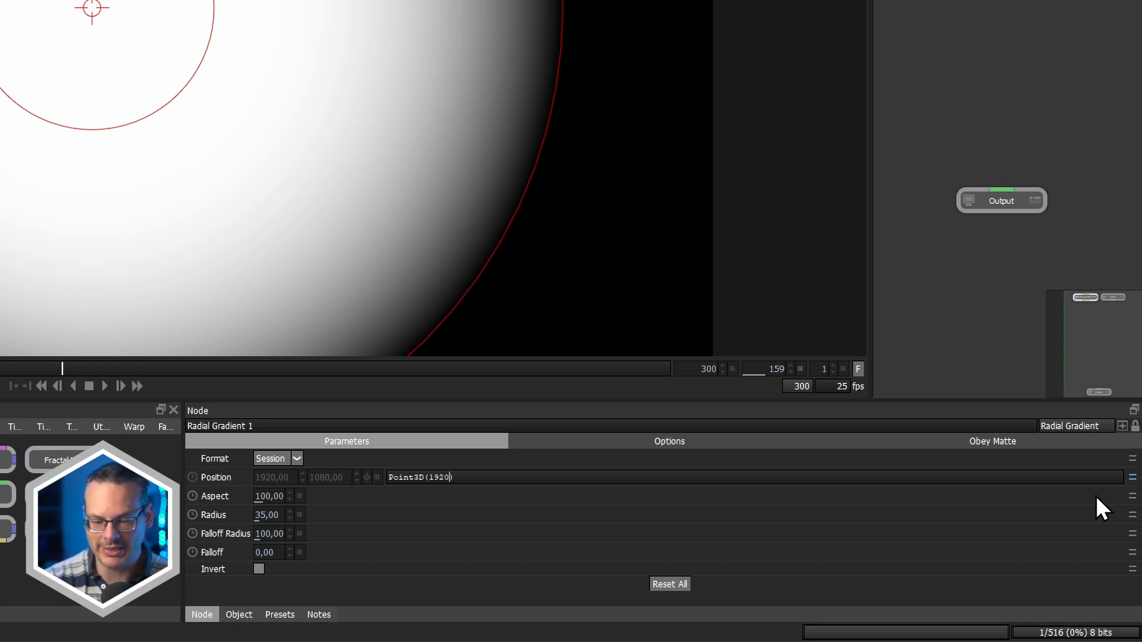
pyautogui.write(',1080')
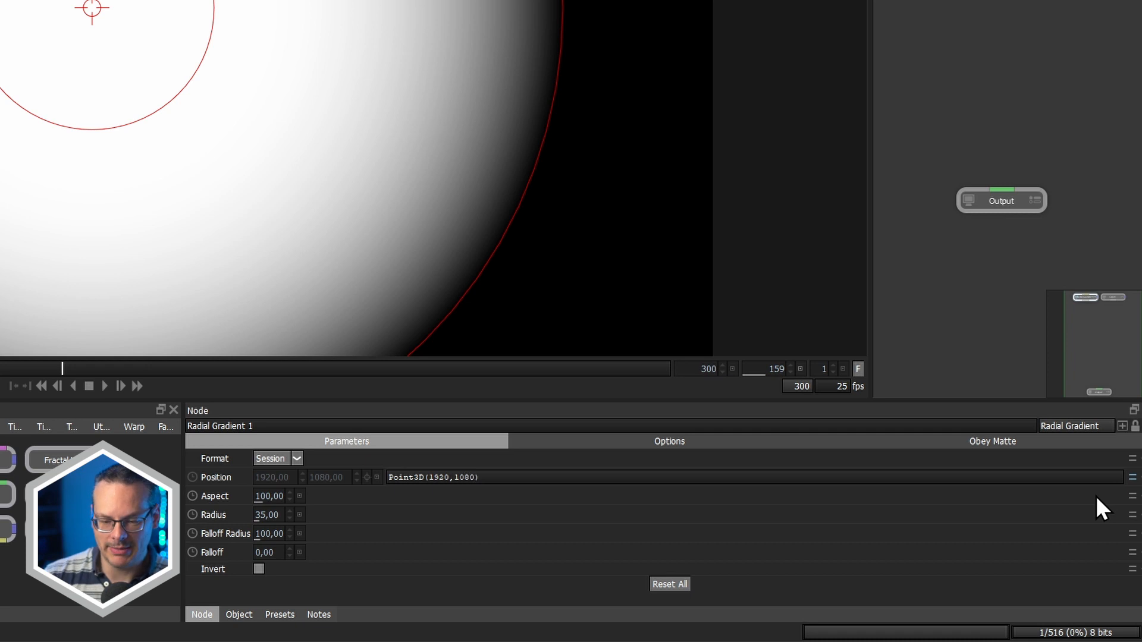
pyautogui.press('Right')
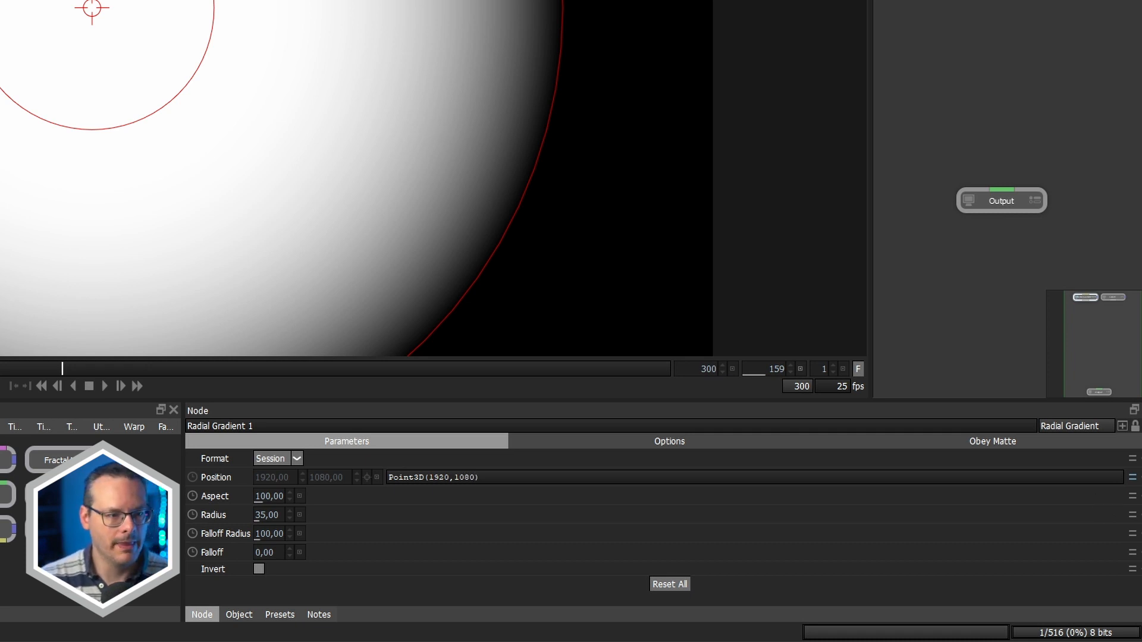
# Check the frame size in the session settings, and try to move the gradient's centre in the viewer.
pyautogui.click(32, 19)
pyautogui.click(69, 66)
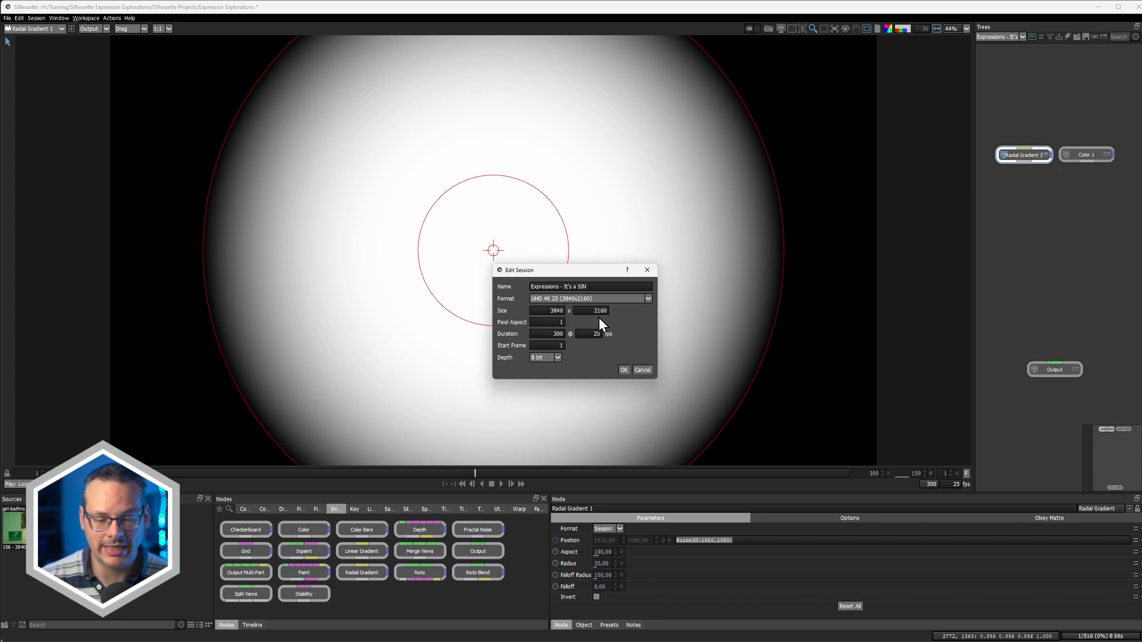
pyautogui.click(624, 370)
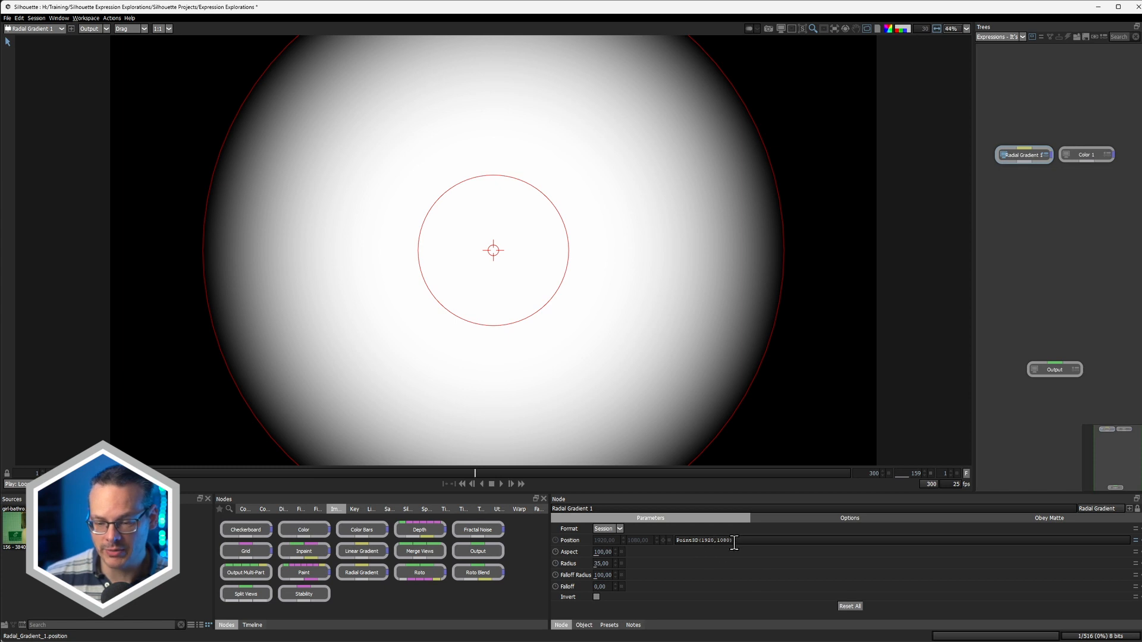
pyautogui.moveTo(492, 250); pyautogui.dragTo(450, 349)
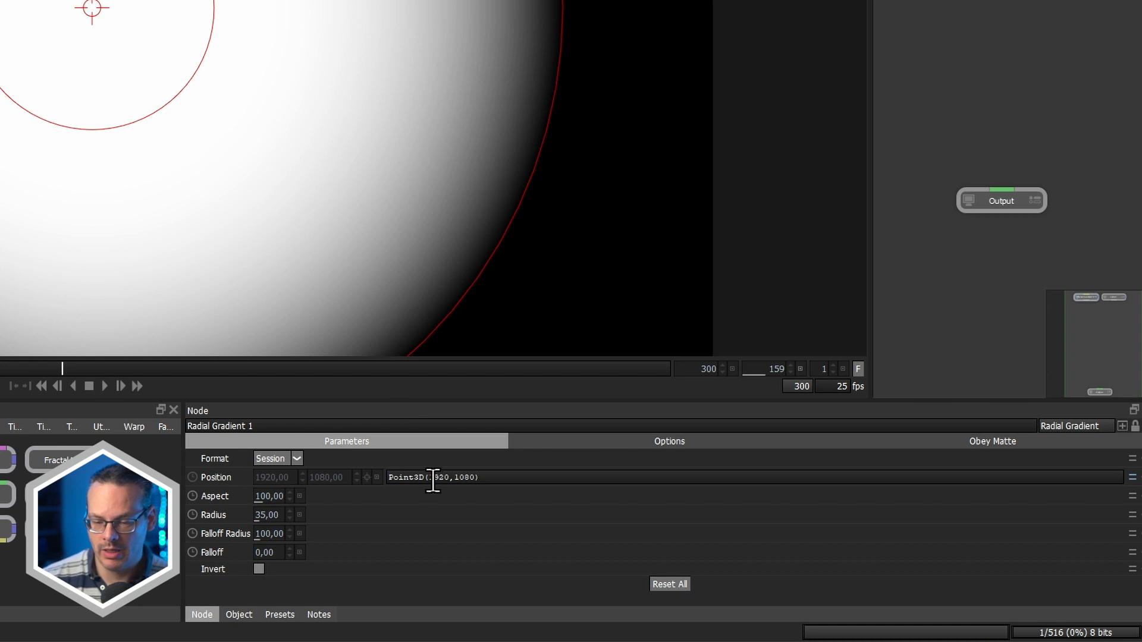
# Replace the X value in the Position expression with the frame variable, making it Point3D(frame,1080).
pyautogui.moveTo(432, 480); pyautogui.dragTo(450, 480)
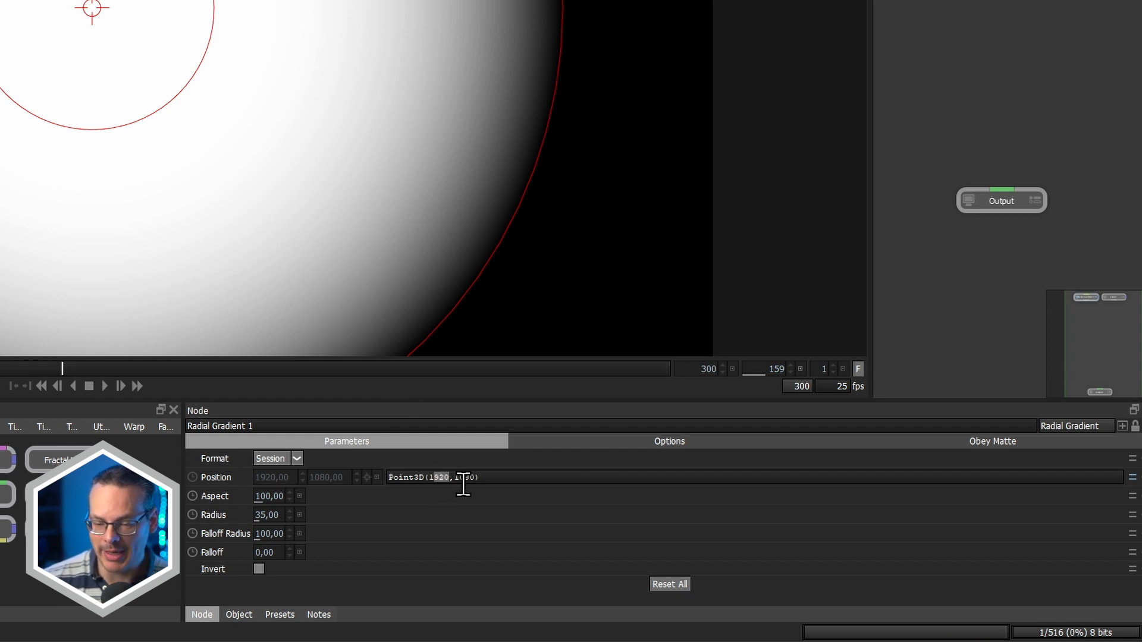
pyautogui.press('BackSpace')
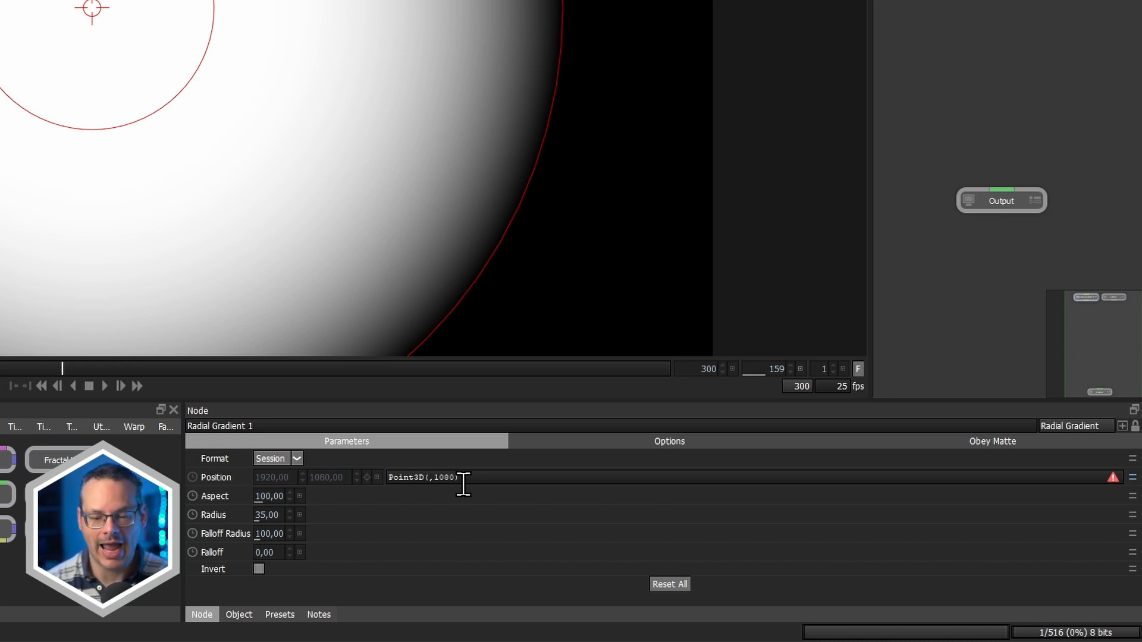
pyautogui.write('fr')
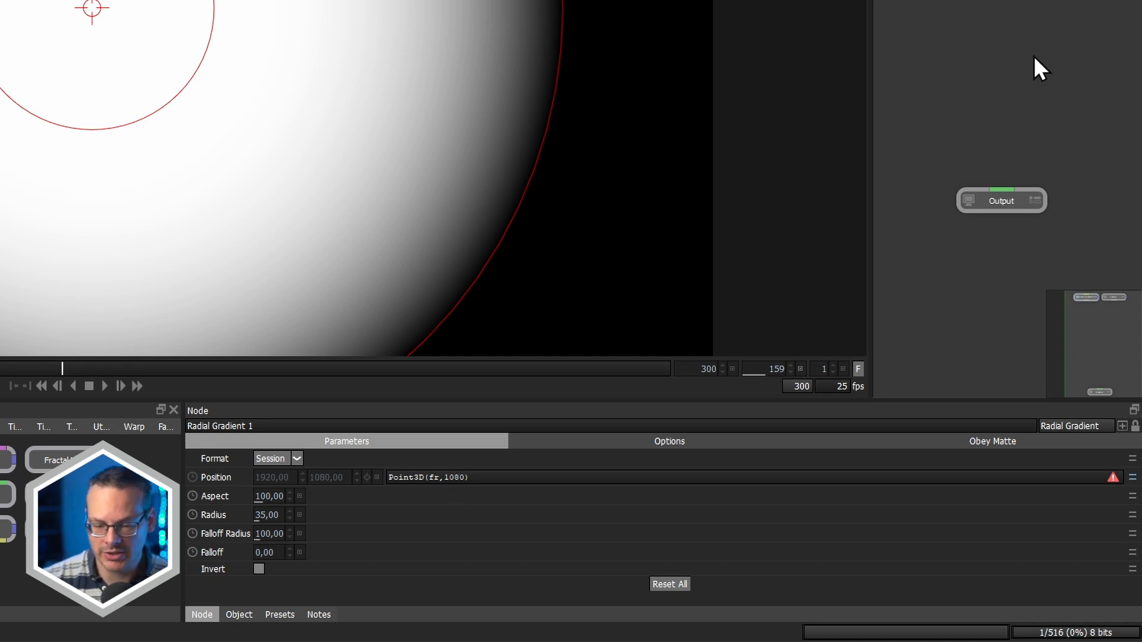
pyautogui.write('ame')
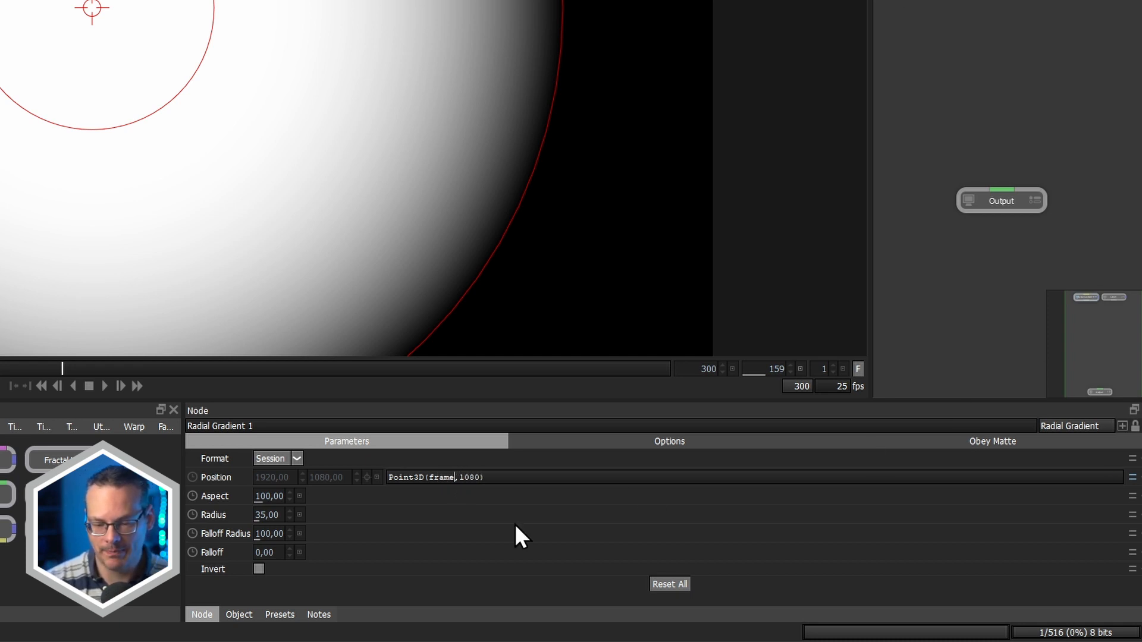
pyautogui.press('Return')
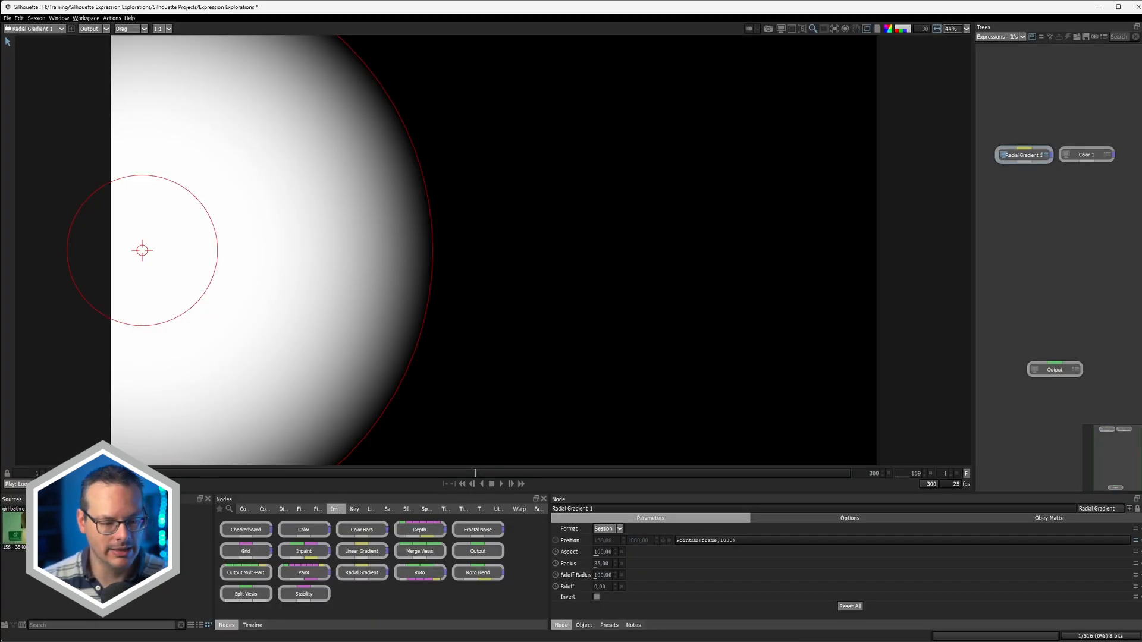
# Play the gradient's movement from the first frame, stop playback and scrub to around frame 90.
pyautogui.click(51, 473)
pyautogui.click(501, 484)
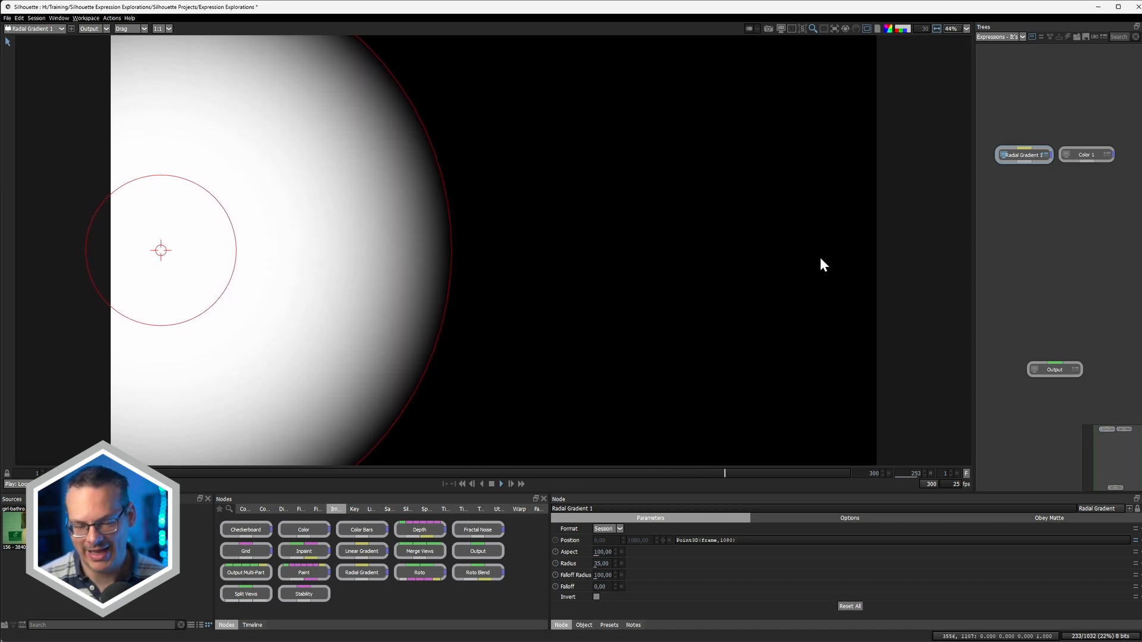
pyautogui.click(489, 482)
pyautogui.moveTo(273, 473); pyautogui.dragTo(291, 473)
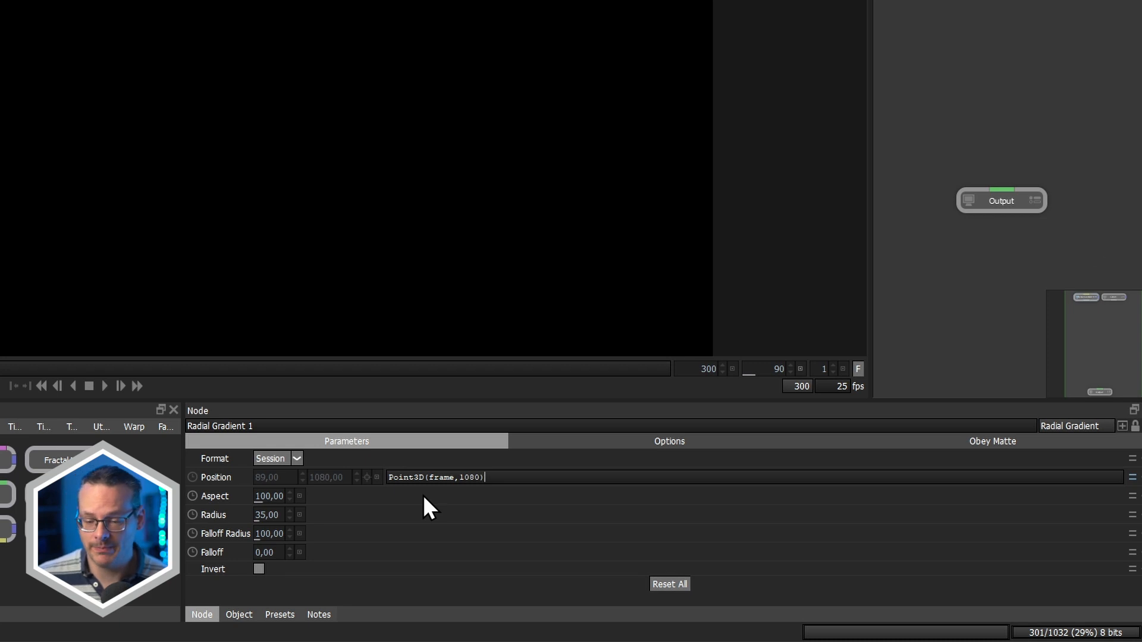
# Multiply the frame variable by 10 in the Position expression, making it Point3D(frame*10,1080).
pyautogui.click(449, 478)
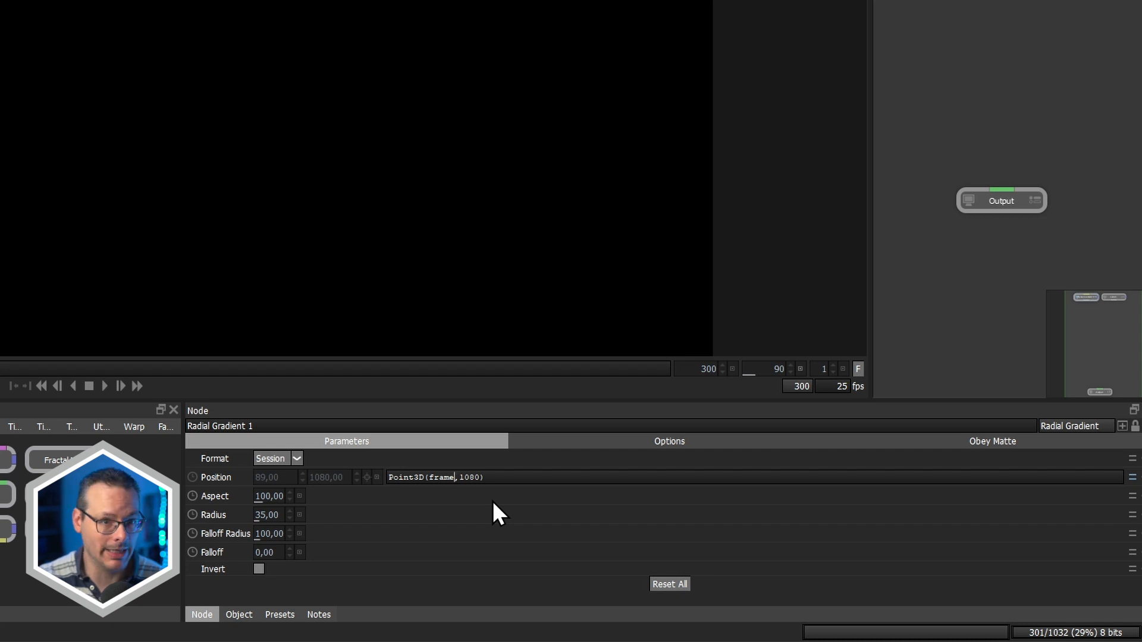
pyautogui.write('*10')
pyautogui.press('Return')
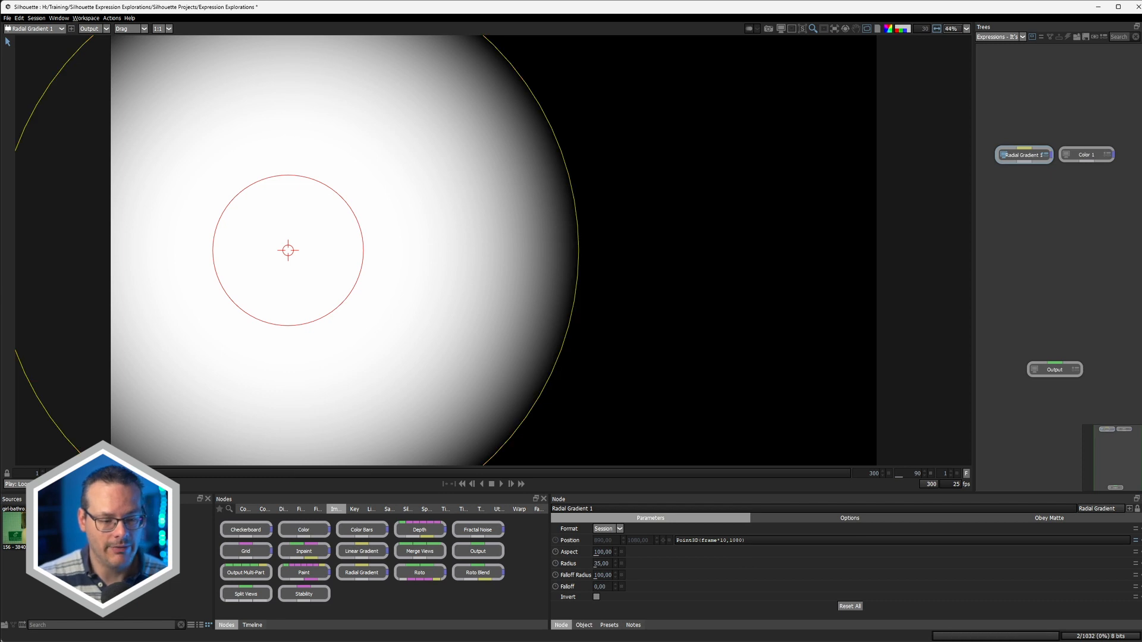
# Review the faster gradient movement by playing it from the first frame and scrubbing the timeline through frame 300.
pyautogui.press('Home')
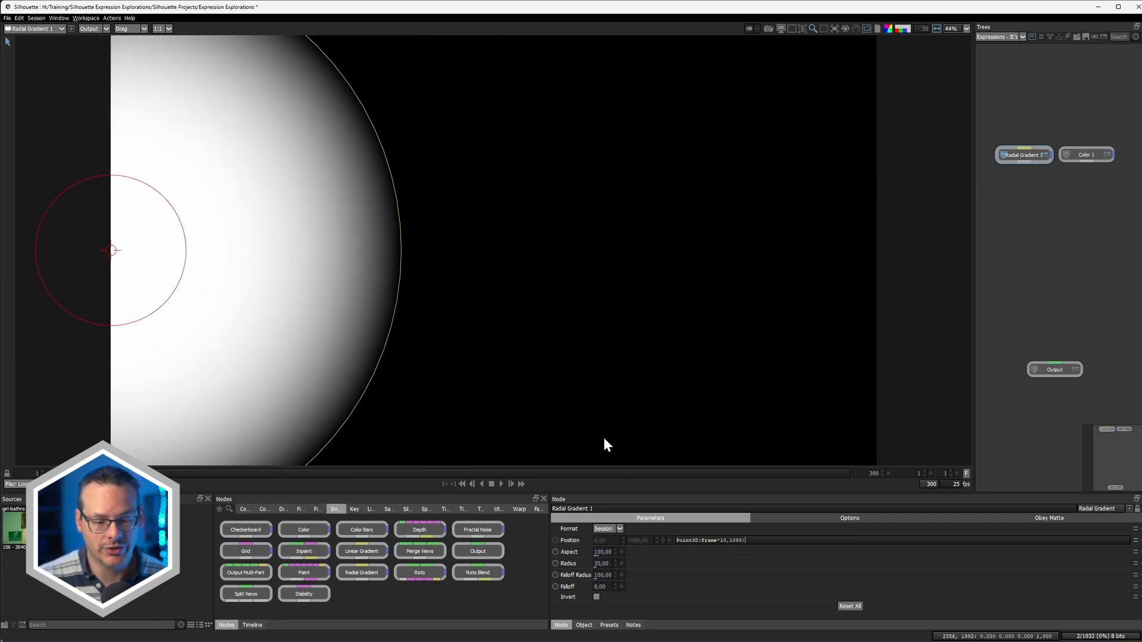
pyautogui.click(499, 483)
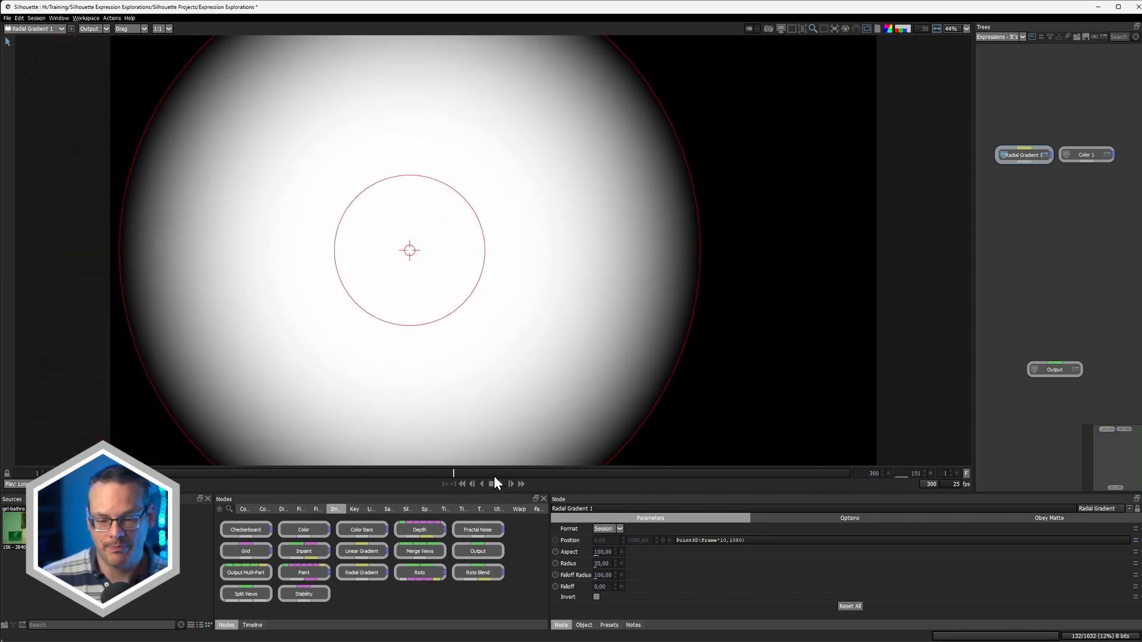
pyautogui.click(491, 484)
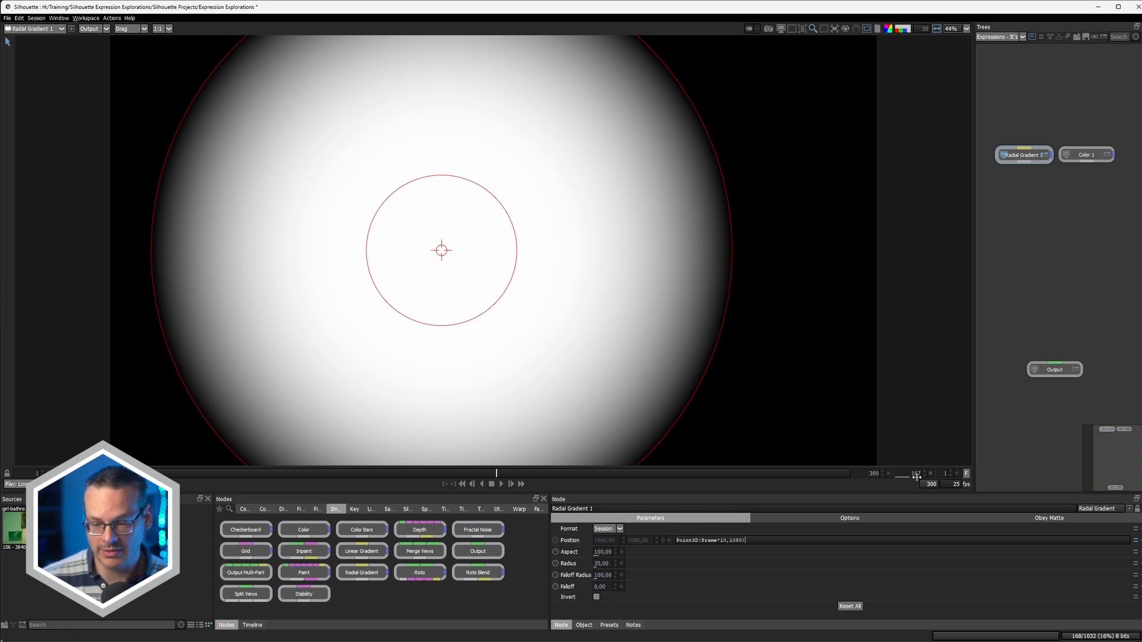
pyautogui.click(52, 474)
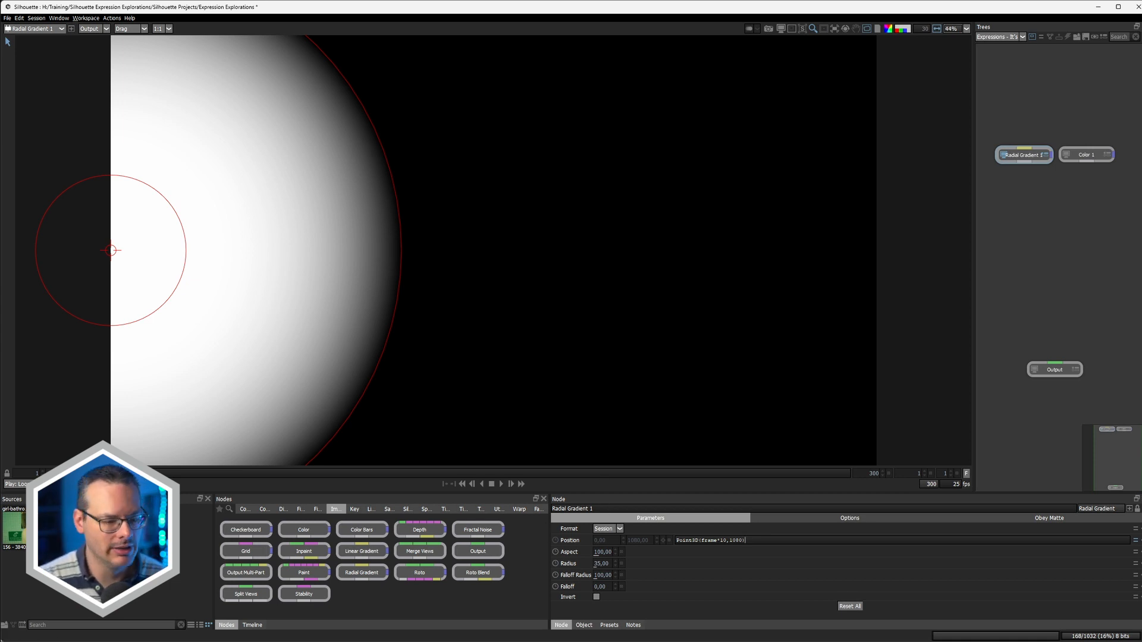
pyautogui.moveTo(166, 473); pyautogui.dragTo(859, 483)
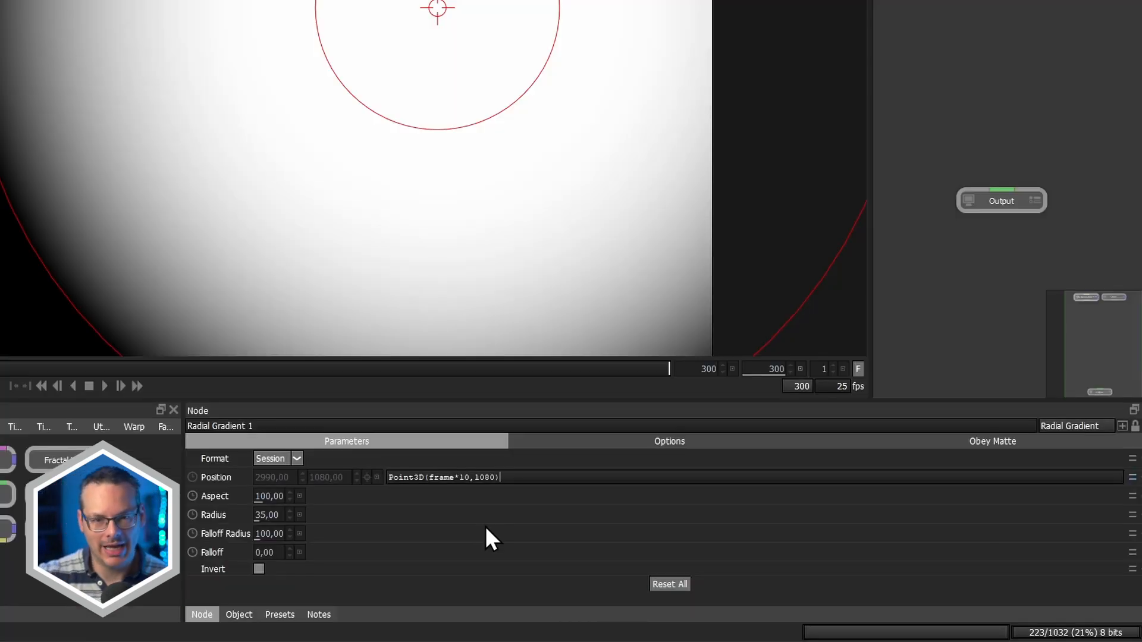
pyautogui.moveTo(0, 369); pyautogui.dragTo(130, 369)
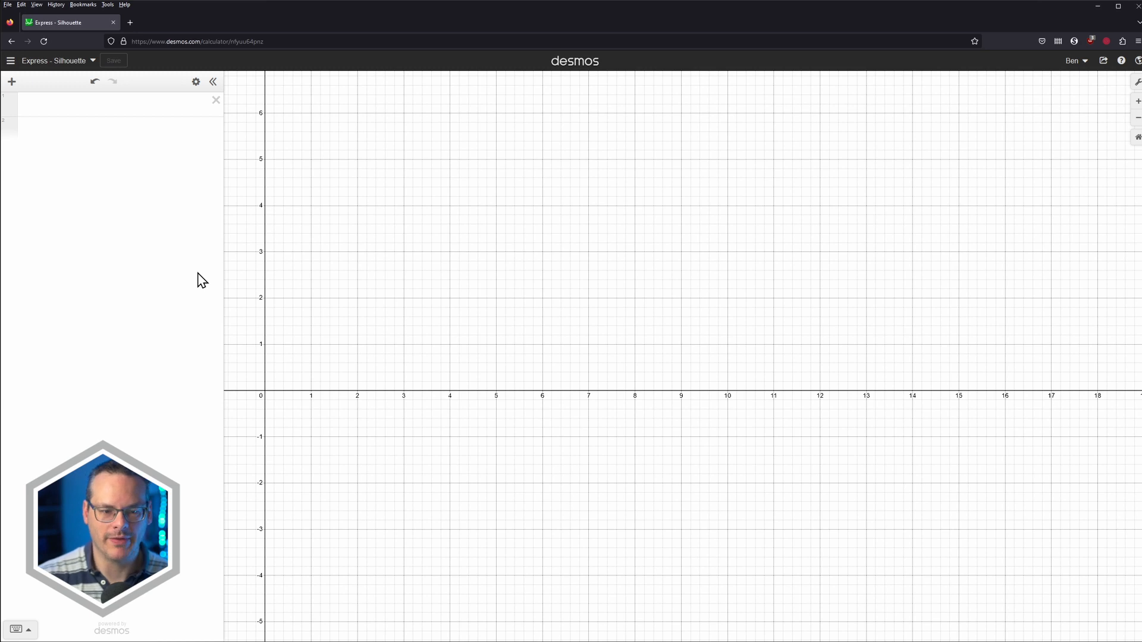
# In the Desmos graphing calculator, plot the expression x and frame the graph on its positive quadrant.
pyautogui.click(68, 135)
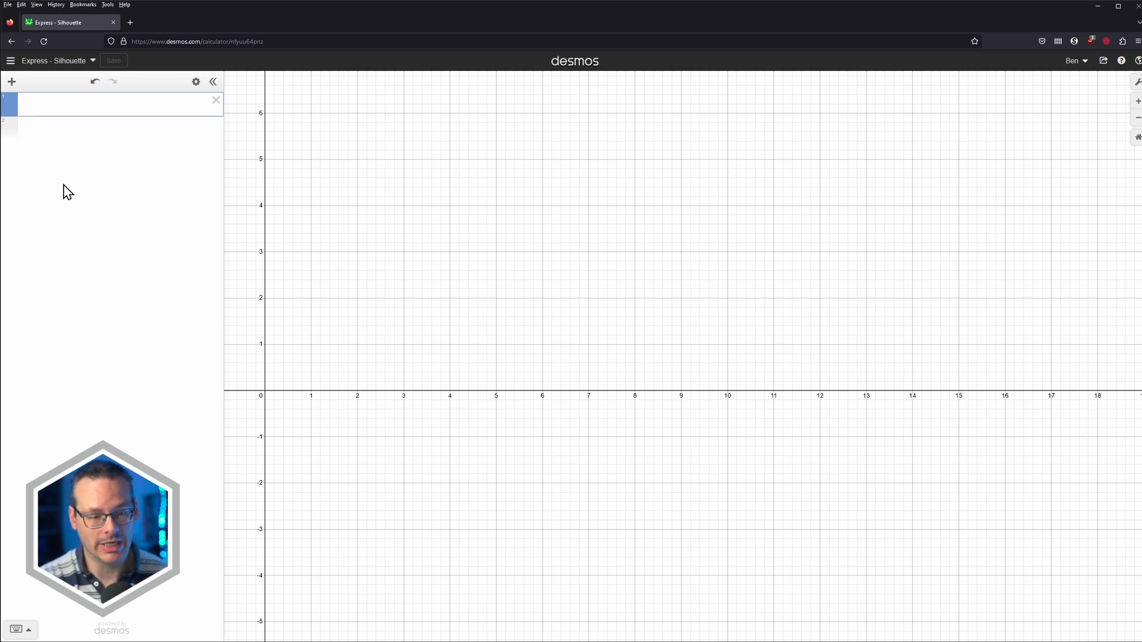
pyautogui.write('x')
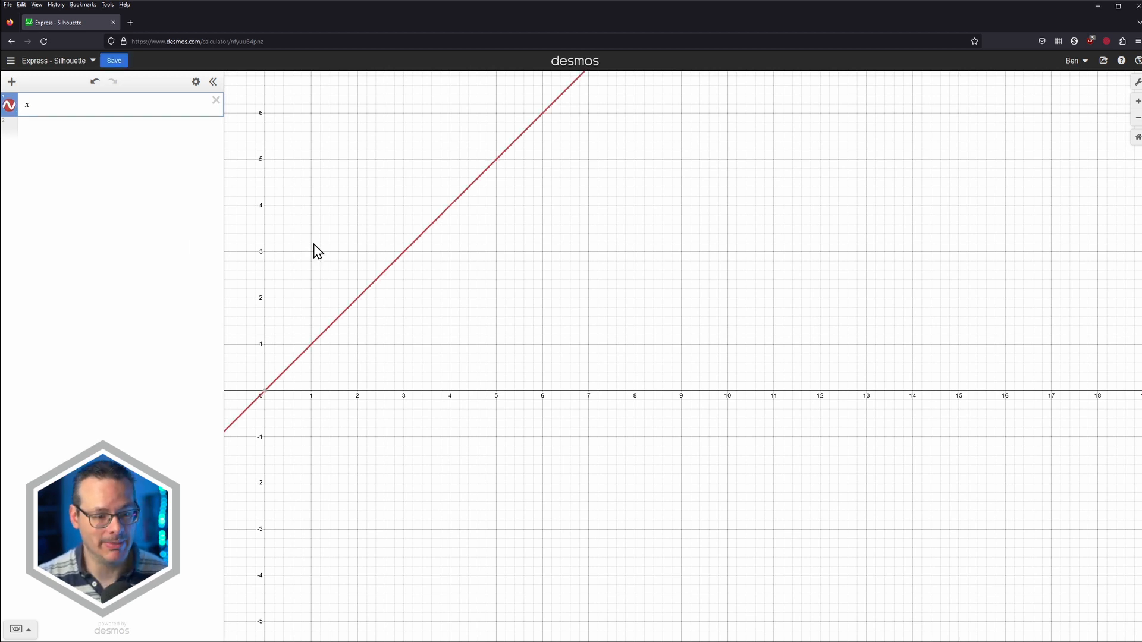
pyautogui.press('Return')
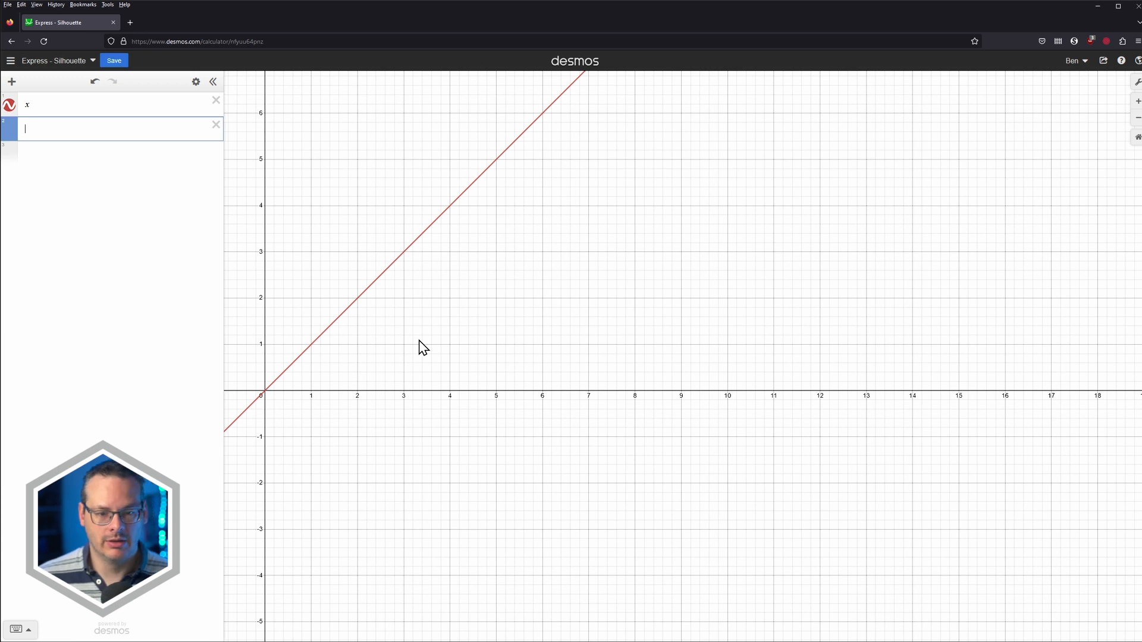
pyautogui.scroll(-5, 446, 354)
pyautogui.scroll(-3, 624, 250)
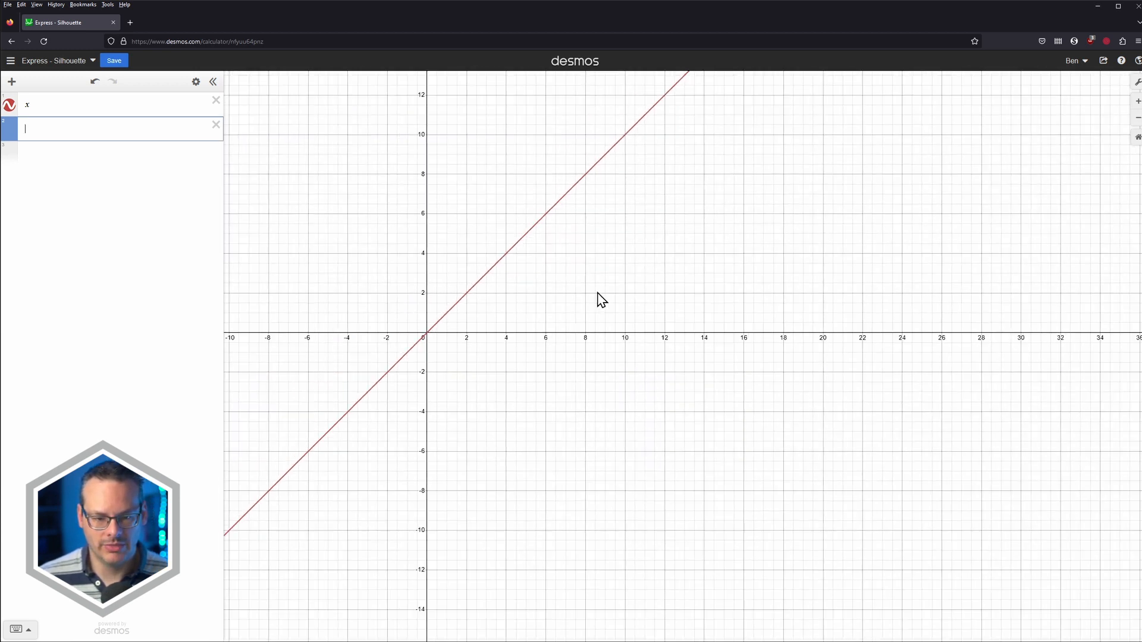
pyautogui.rightClick(659, 384)
pyautogui.moveTo(843, 203); pyautogui.dragTo(715, 464)
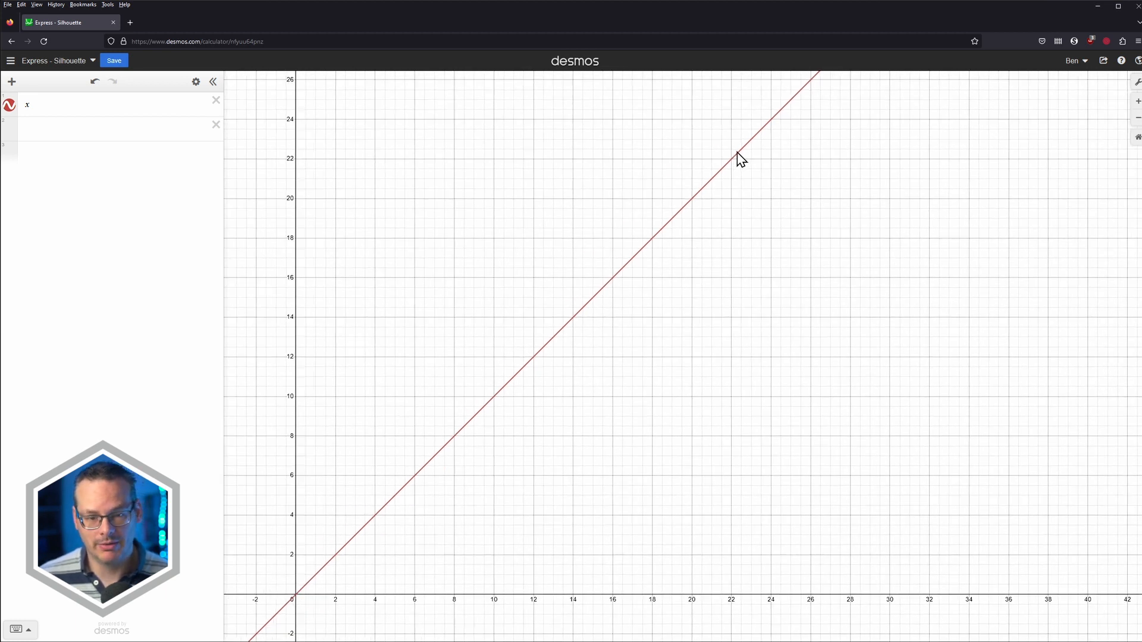
# Plot x·10 as a second expression to compare its slope with x, and remove it again.
pyautogui.click(153, 150)
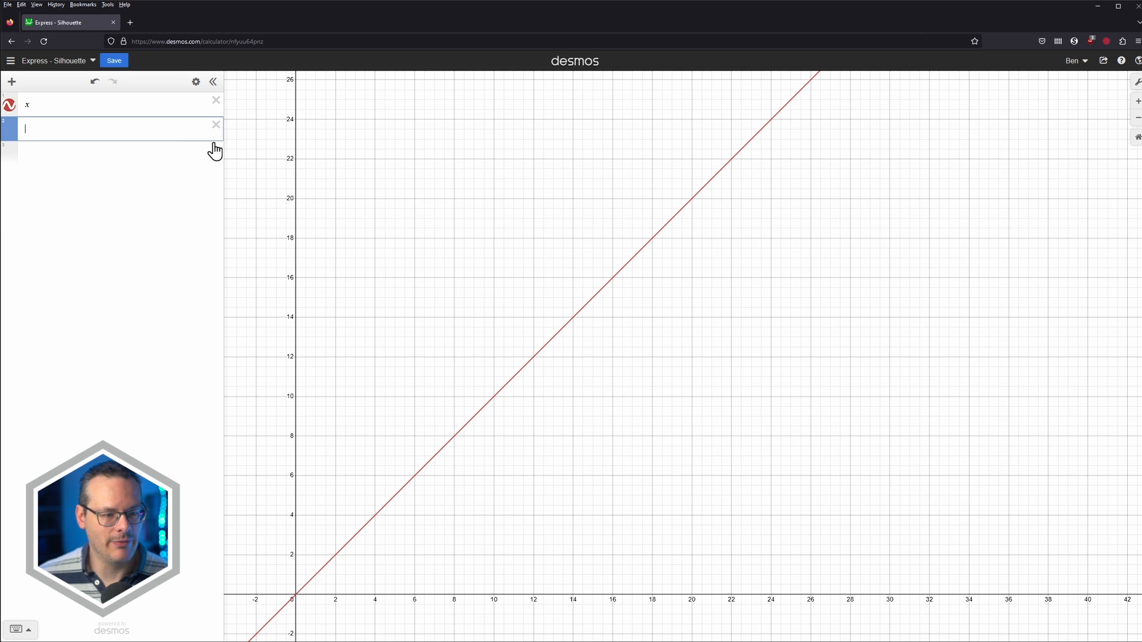
pyautogui.write('x*')
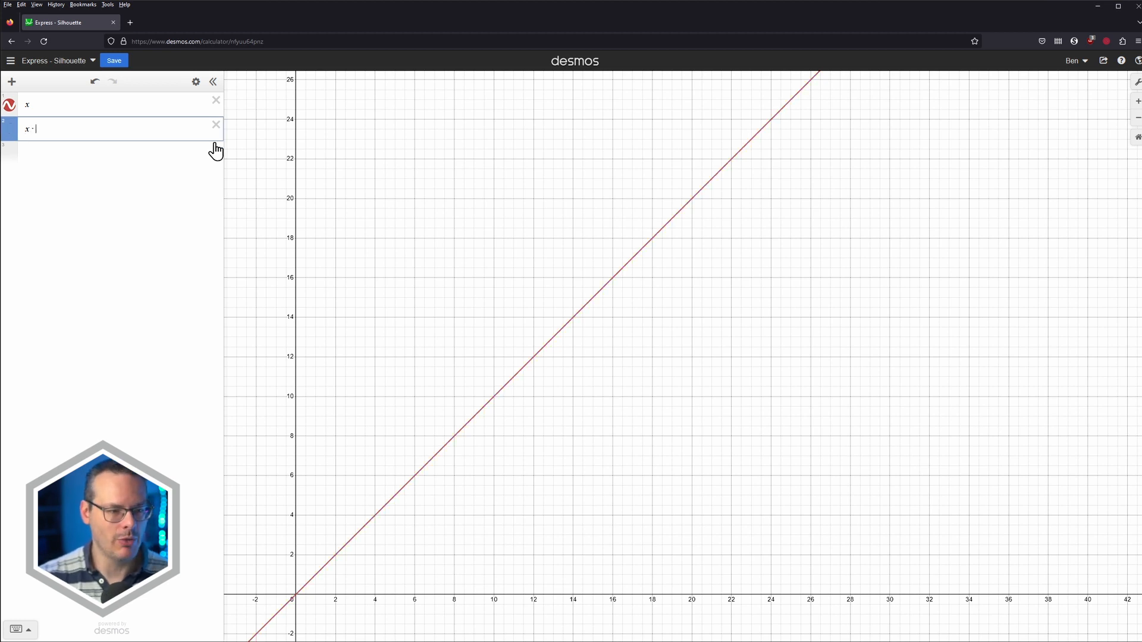
pyautogui.write('10')
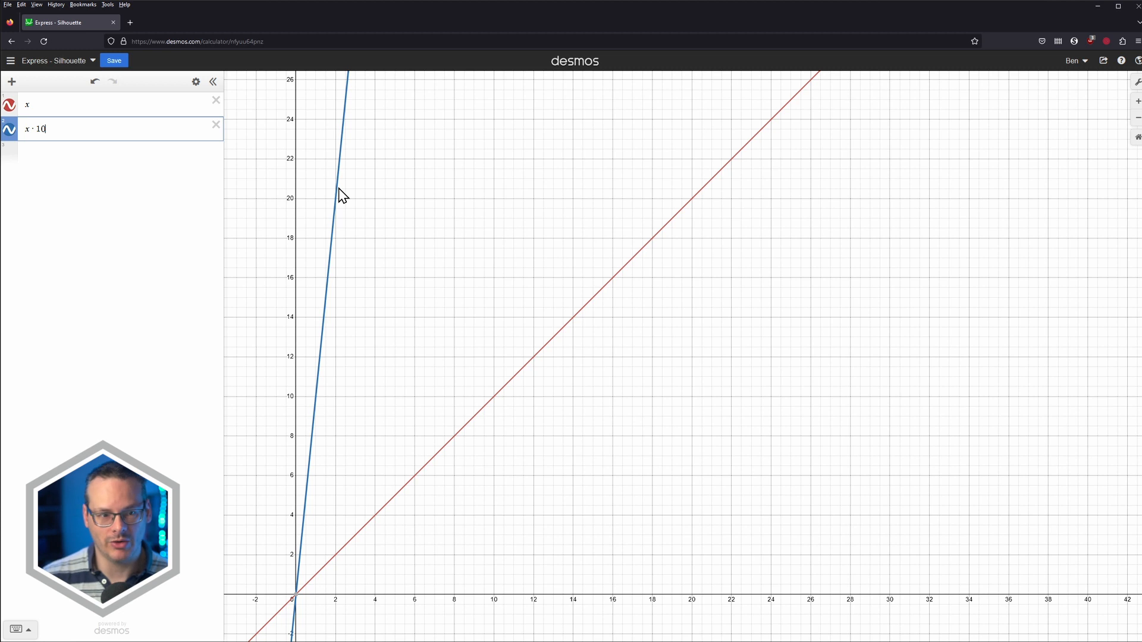
pyautogui.click(215, 125)
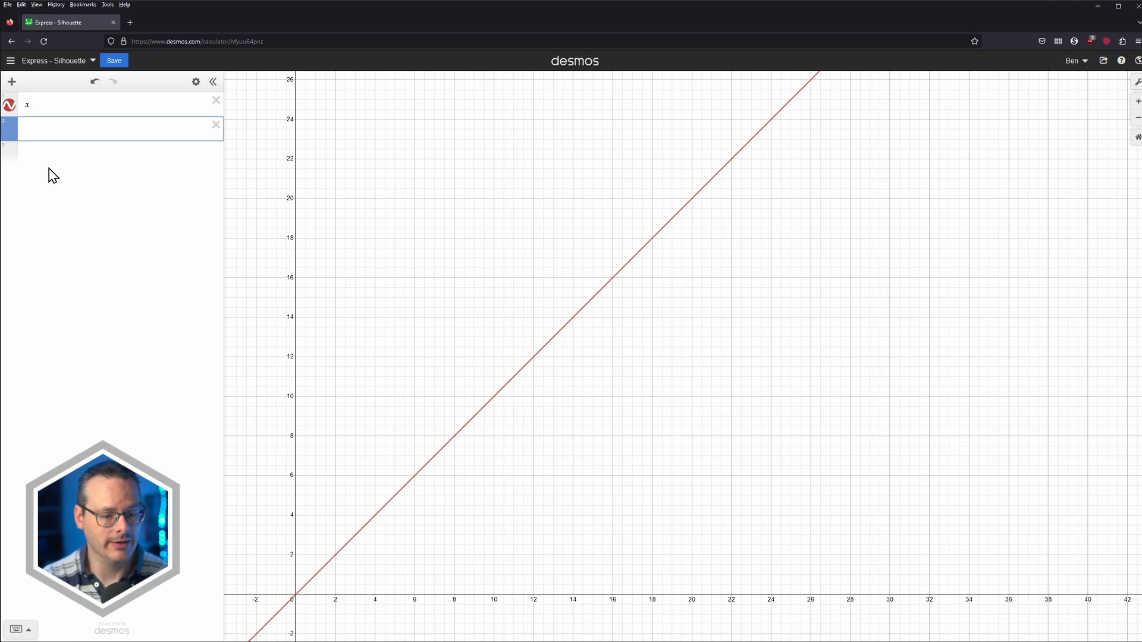
# Plot sin(x) as the second expression and frame its wave around the horizontal axis.
pyautogui.write('sin(')
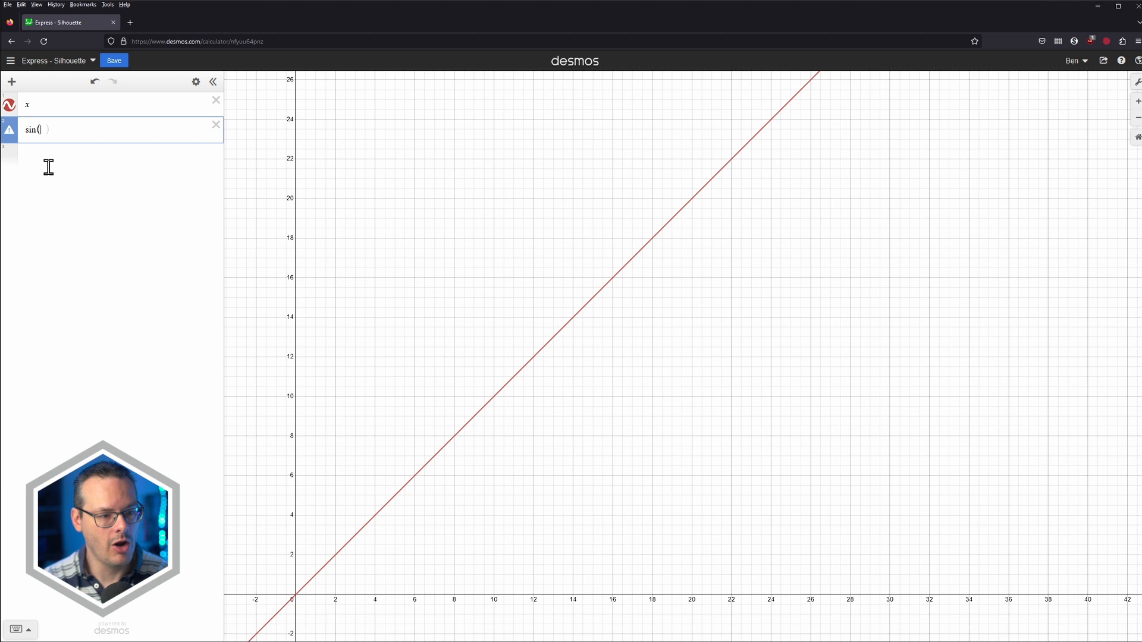
pyautogui.write('x')
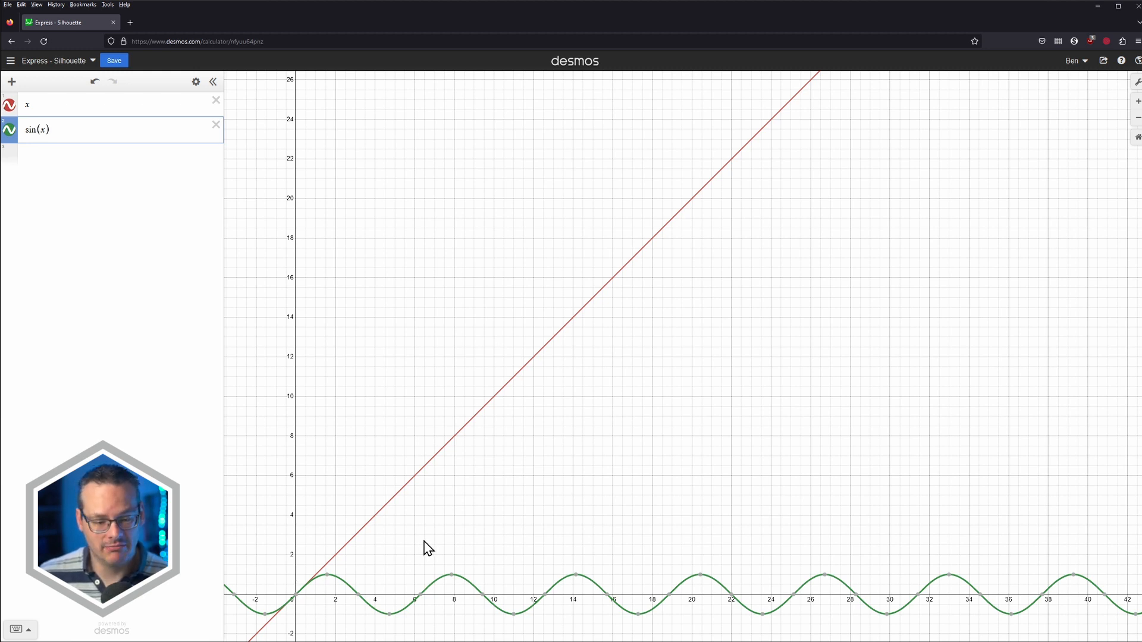
pyautogui.rightClick(490, 408)
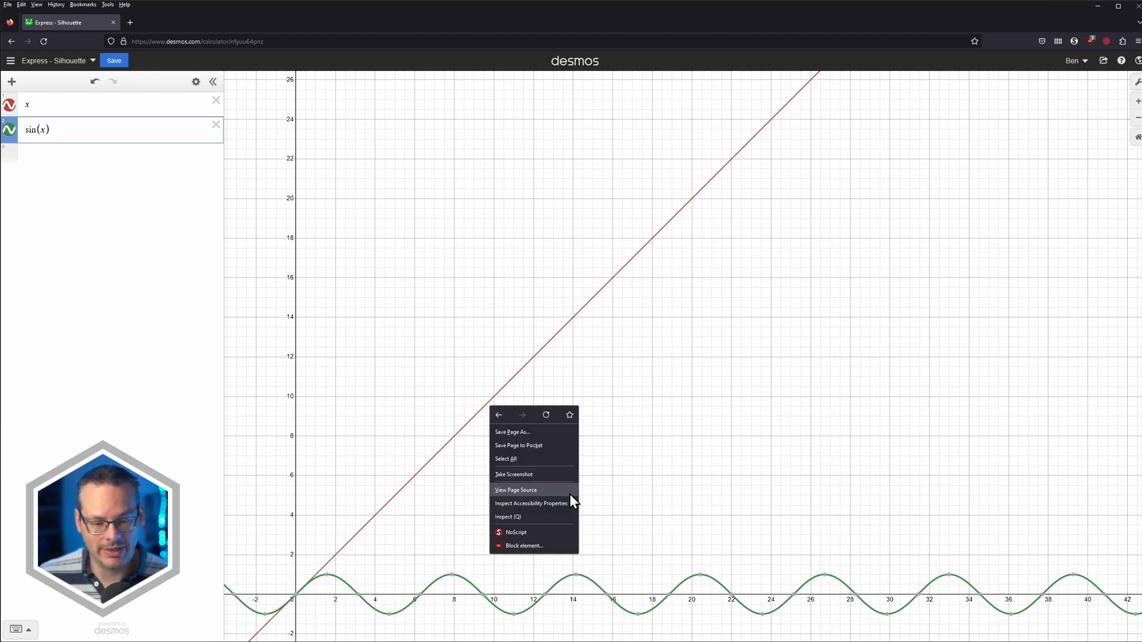
pyautogui.click(730, 471)
pyautogui.moveTo(689, 520); pyautogui.dragTo(662, 277)
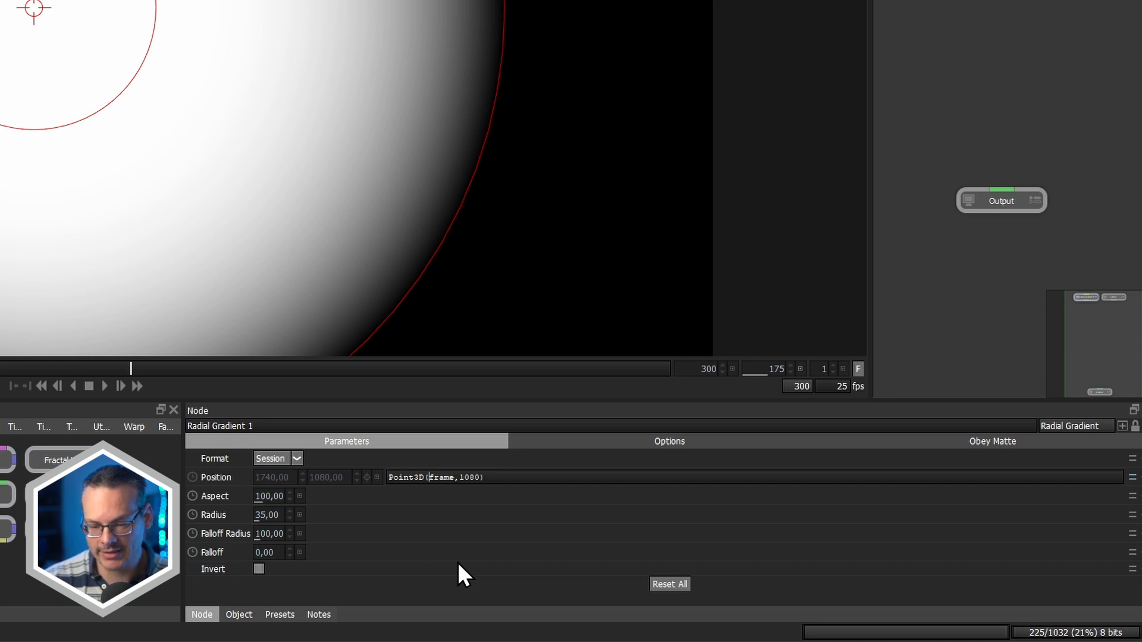
# Switch to Silhouette and wrap the frame variable in a sine within the gradient's Position expression, making it Point3D(sin(frame),1080).
pyautogui.write('sin')
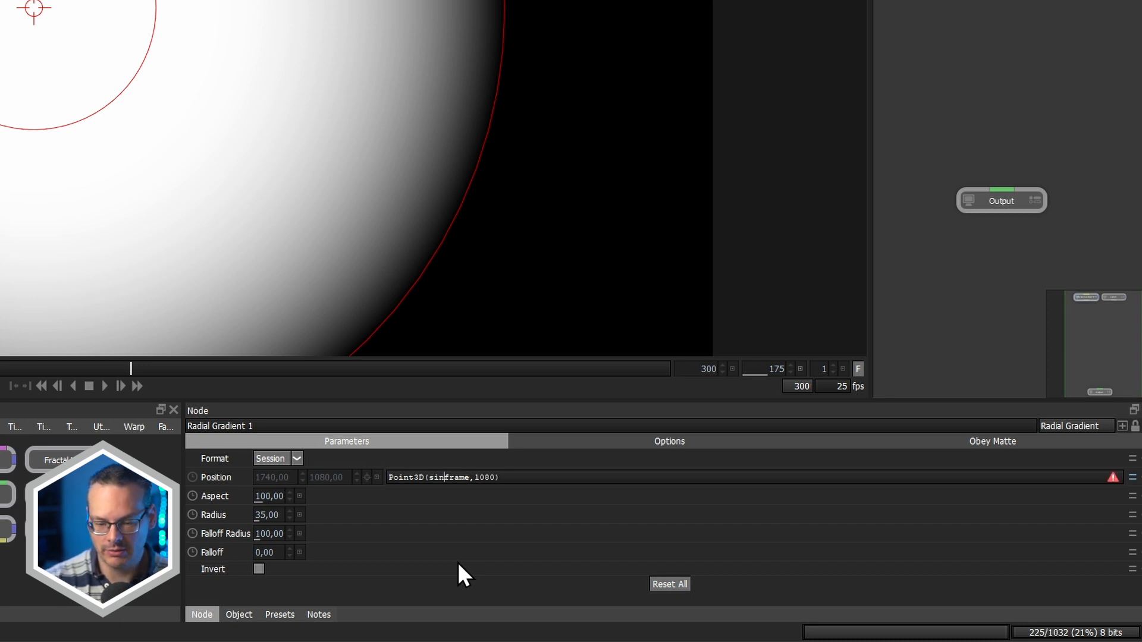
pyautogui.write('(')
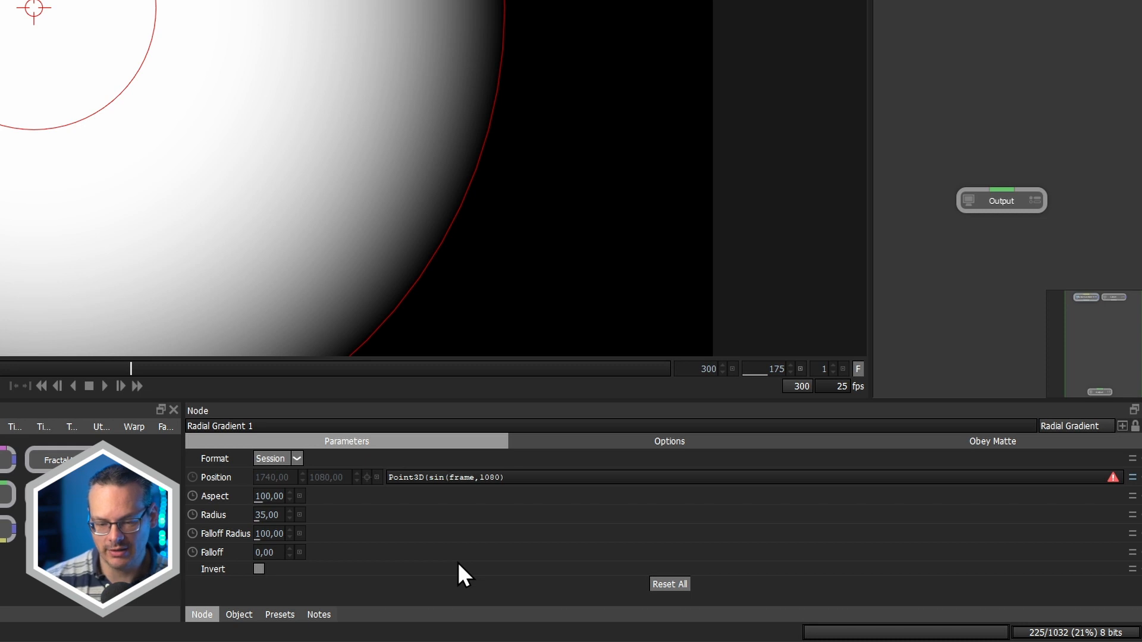
pyautogui.press('Right')
pyautogui.press('Right')
pyautogui.write(')')
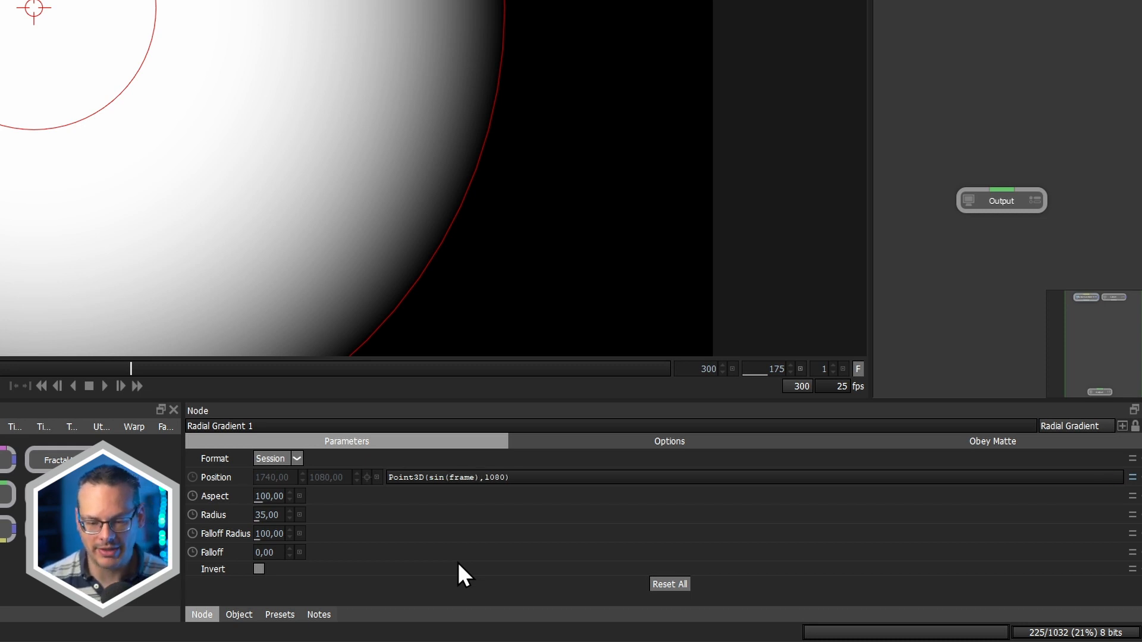
pyautogui.press('Return')
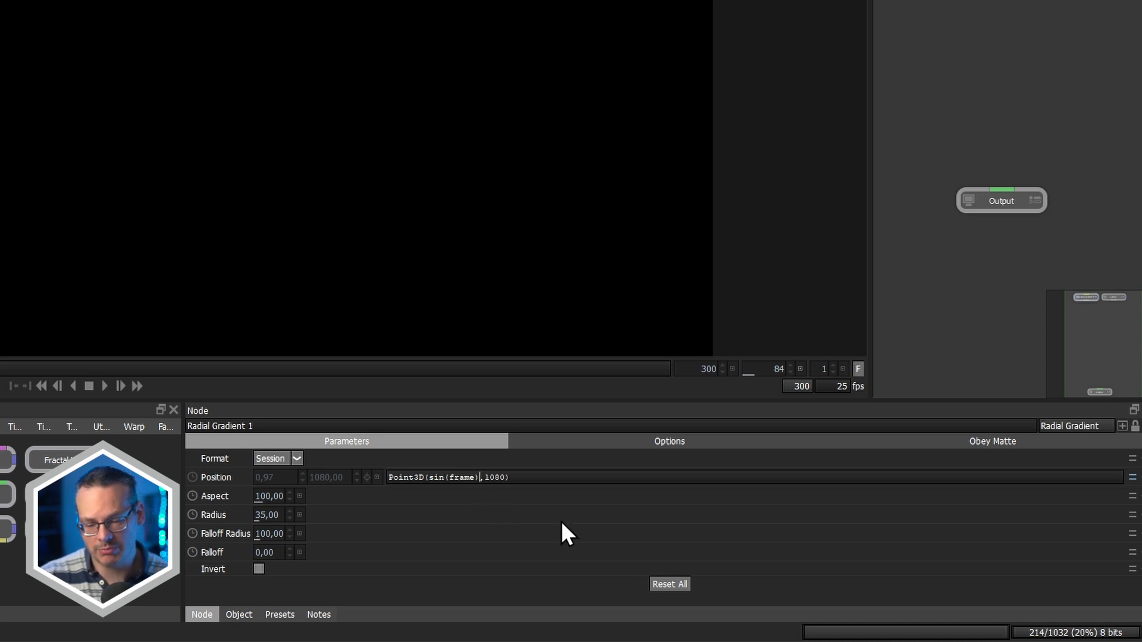
# Offset the horizontal sine term by 1920, making the Position expression Point3D(sin(frame)+1920,1080), and play the animation.
pyautogui.write('+')
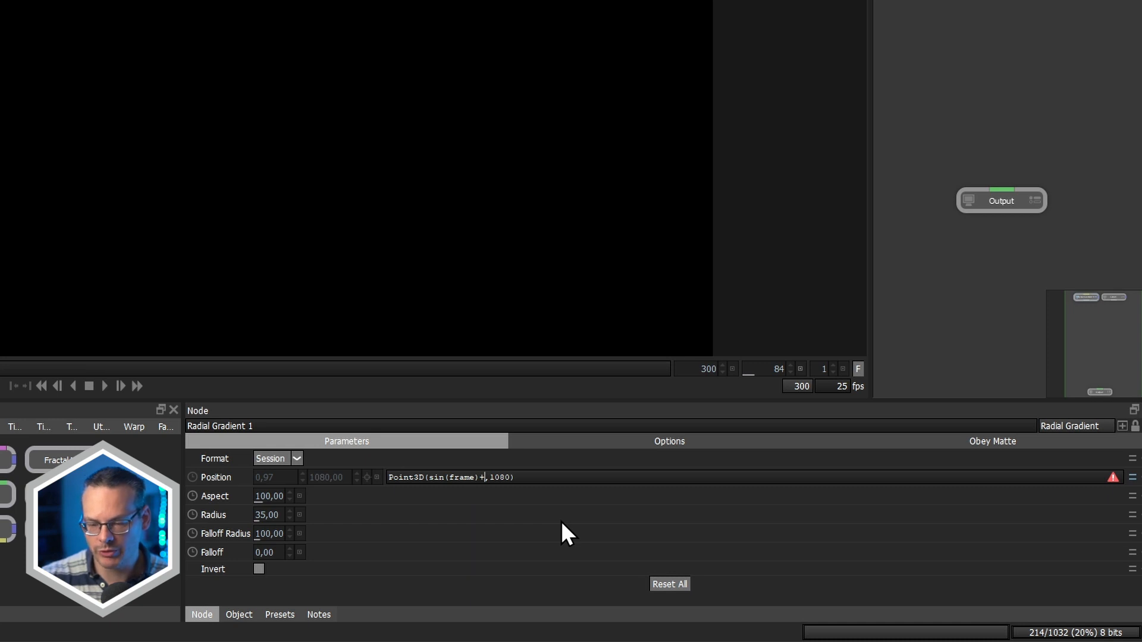
pyautogui.write('1920')
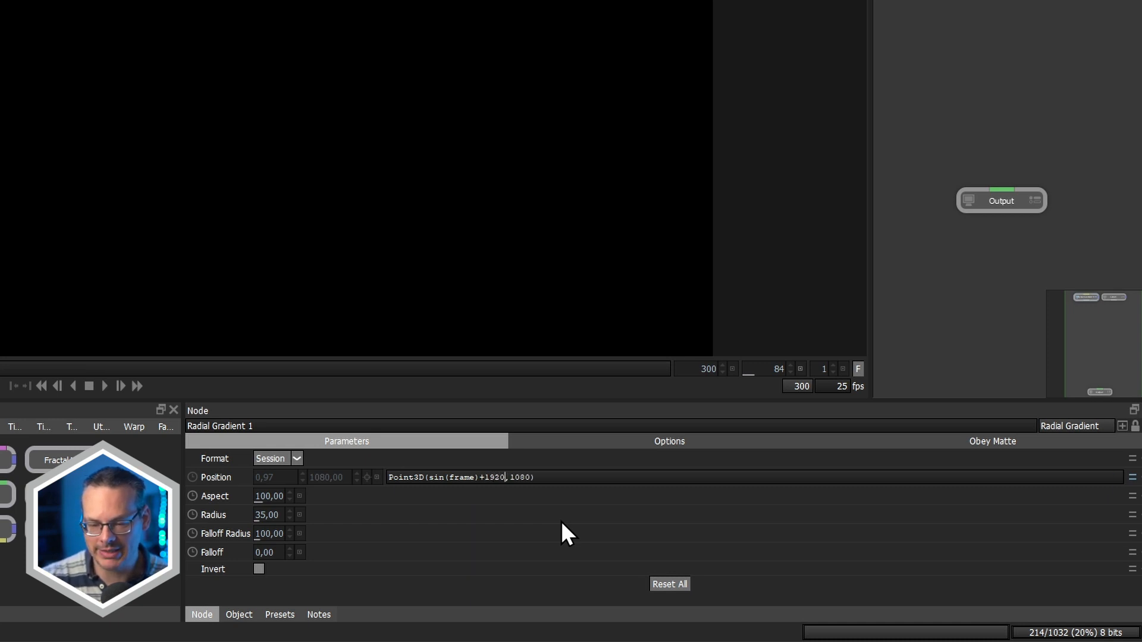
pyautogui.press('Return')
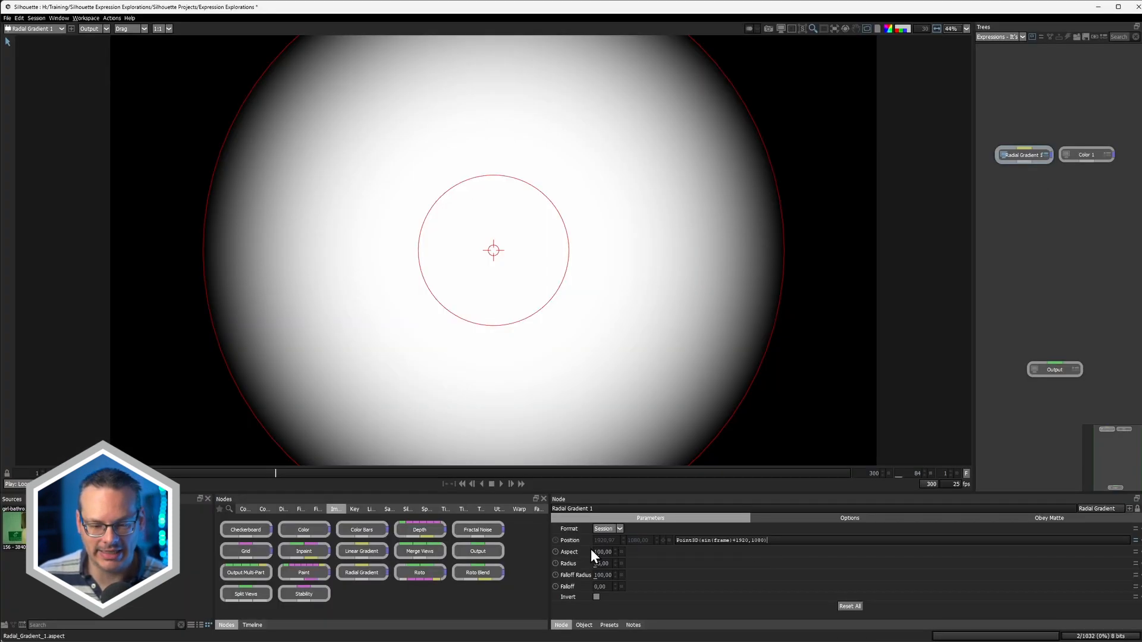
pyautogui.click(501, 483)
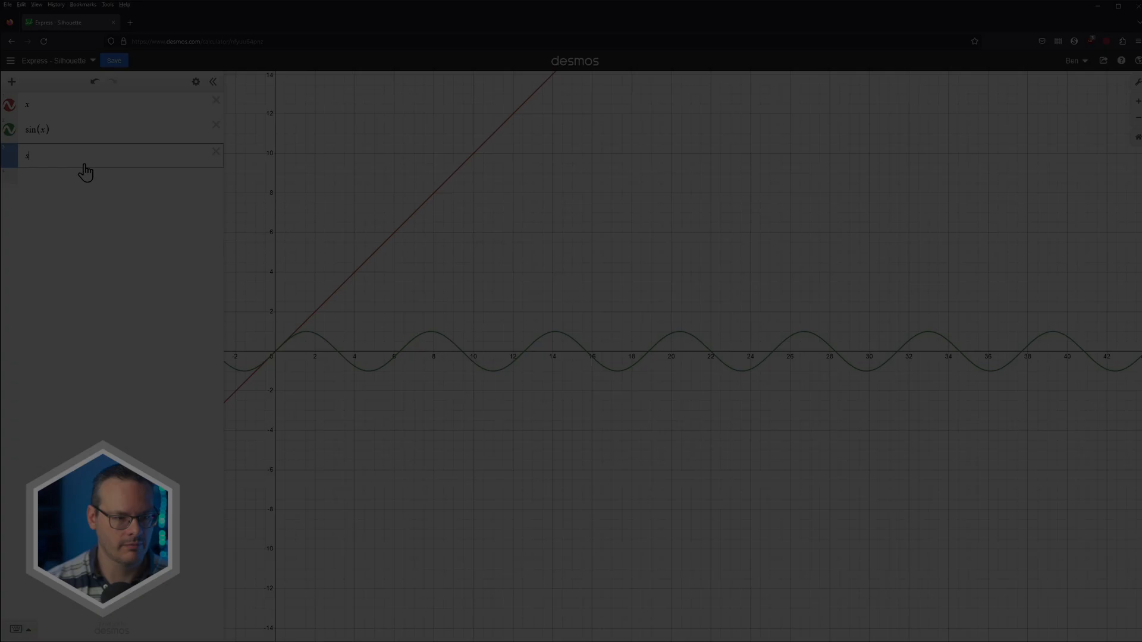
# In Desmos, plot sin(x)·15 as the third expression and frame the graph to fit its full amplitude.
pyautogui.write('x')
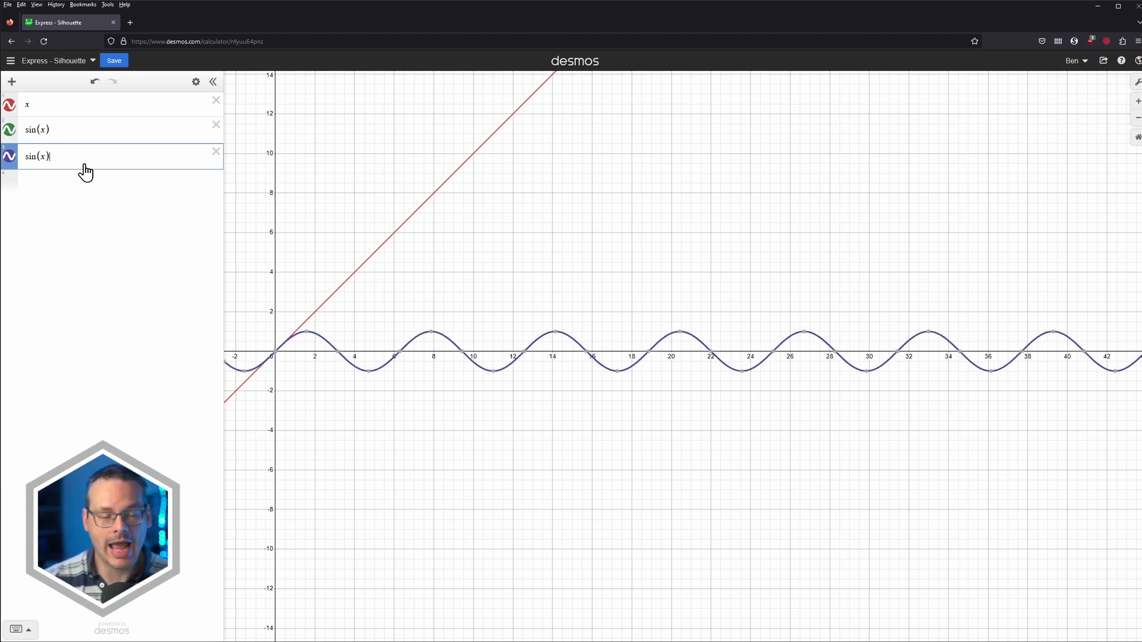
pyautogui.press('Right')
pyautogui.write('*')
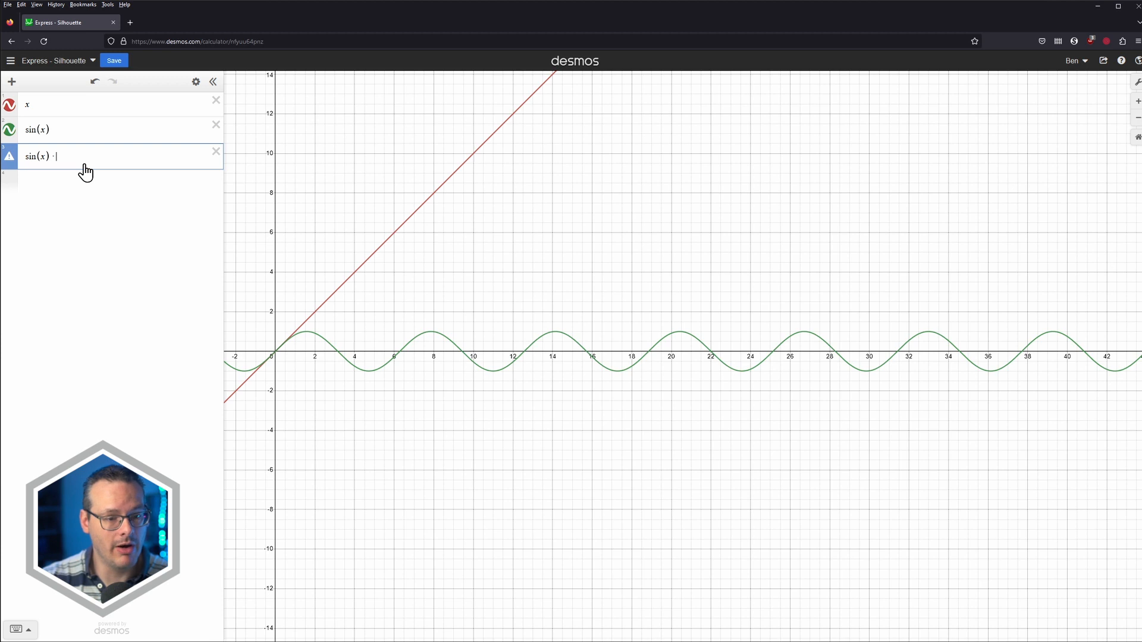
pyautogui.write('15')
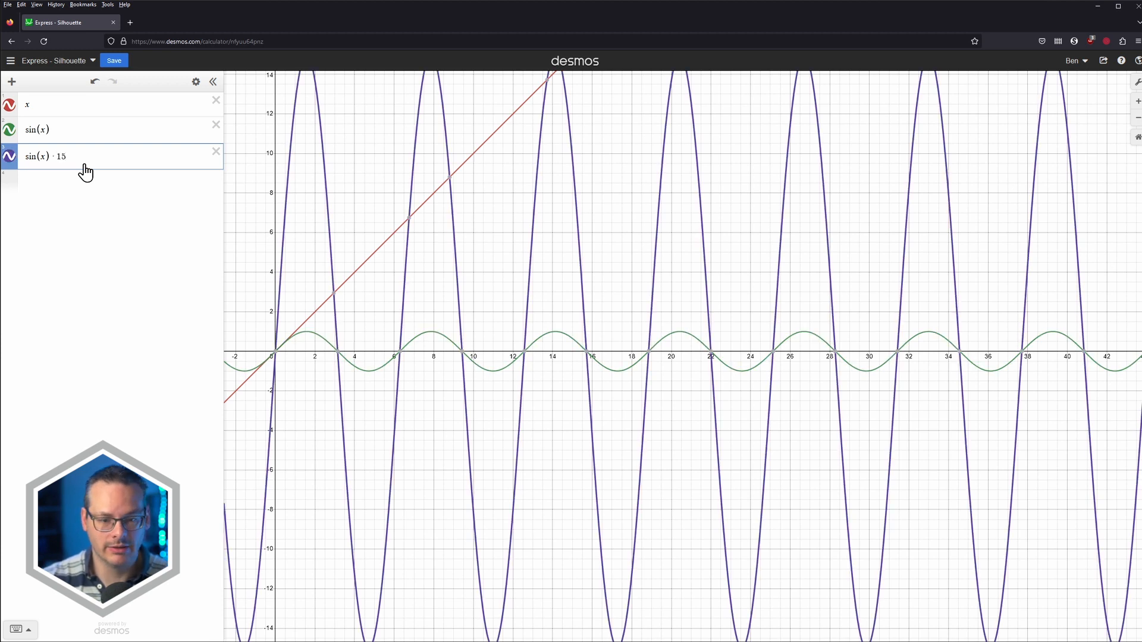
pyautogui.click(85, 172)
pyautogui.scroll(-3, 538, 393)
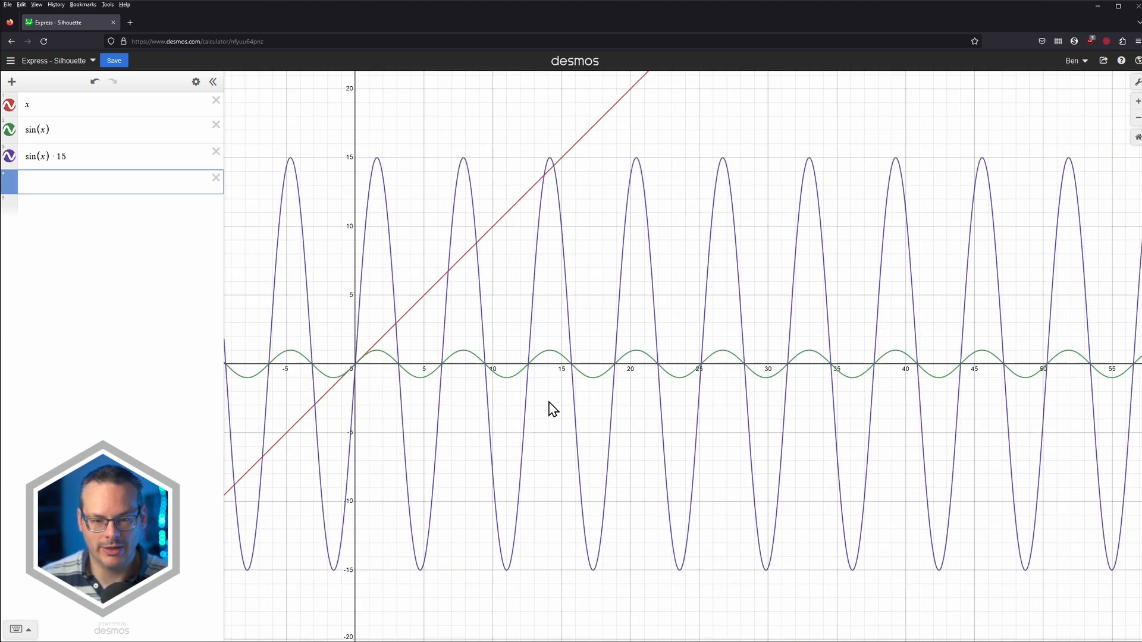
pyautogui.scroll(-2, 552, 409)
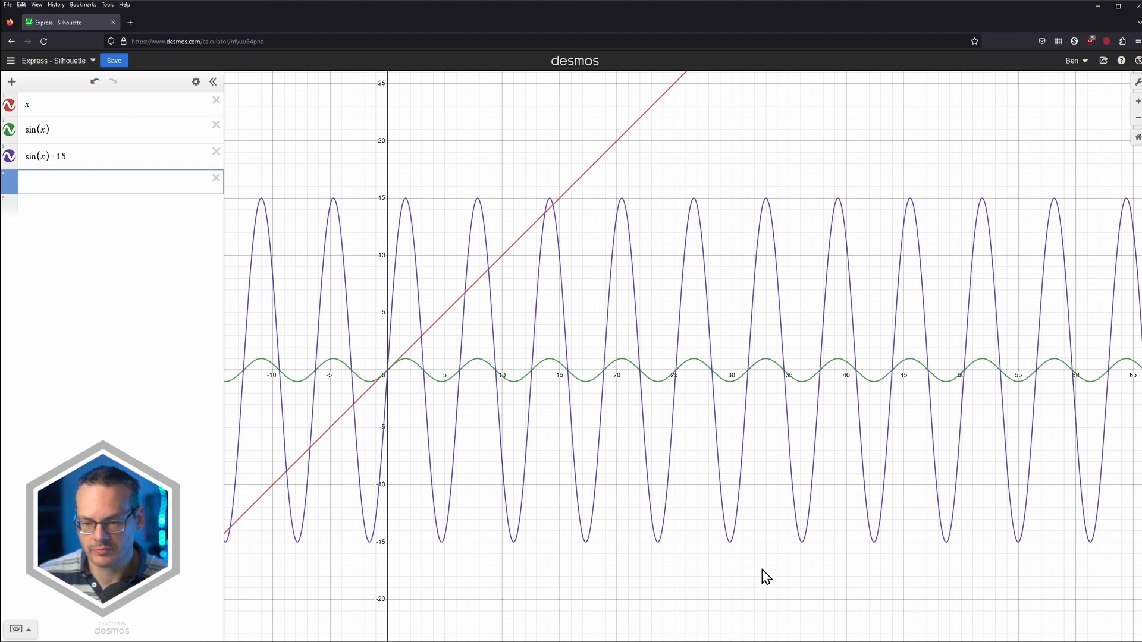
pyautogui.moveTo(767, 571); pyautogui.dragTo(694, 580)
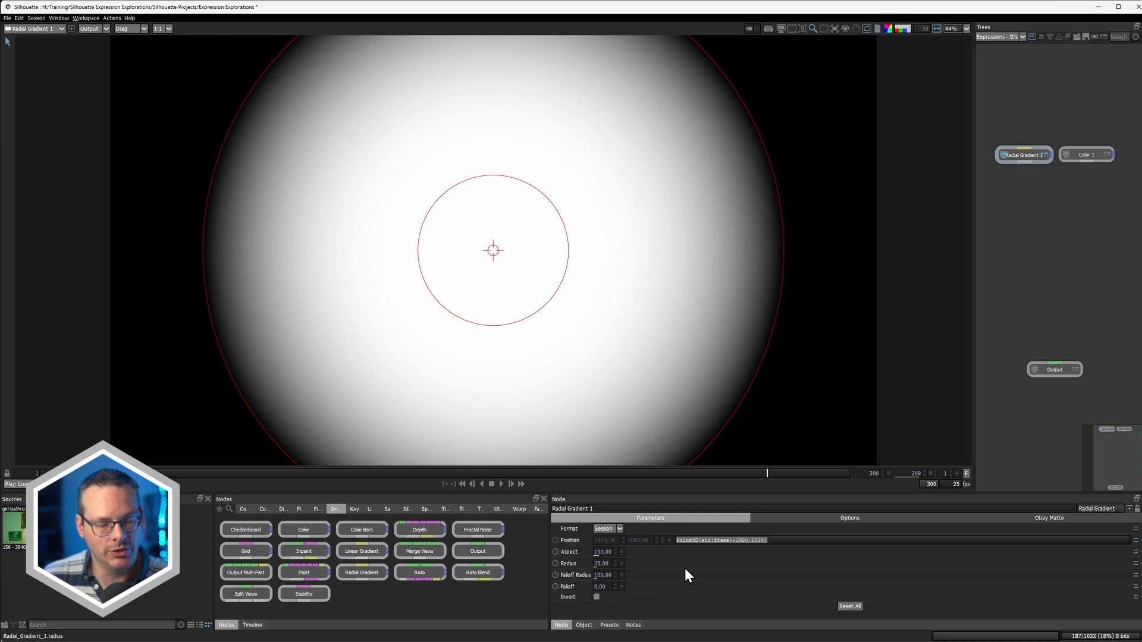
# In Silhouette, multiply the sine by 15, making the Position expression Point3D(sin(frame)*15+1920,1080), and preview the motion.
pyautogui.press('Return')
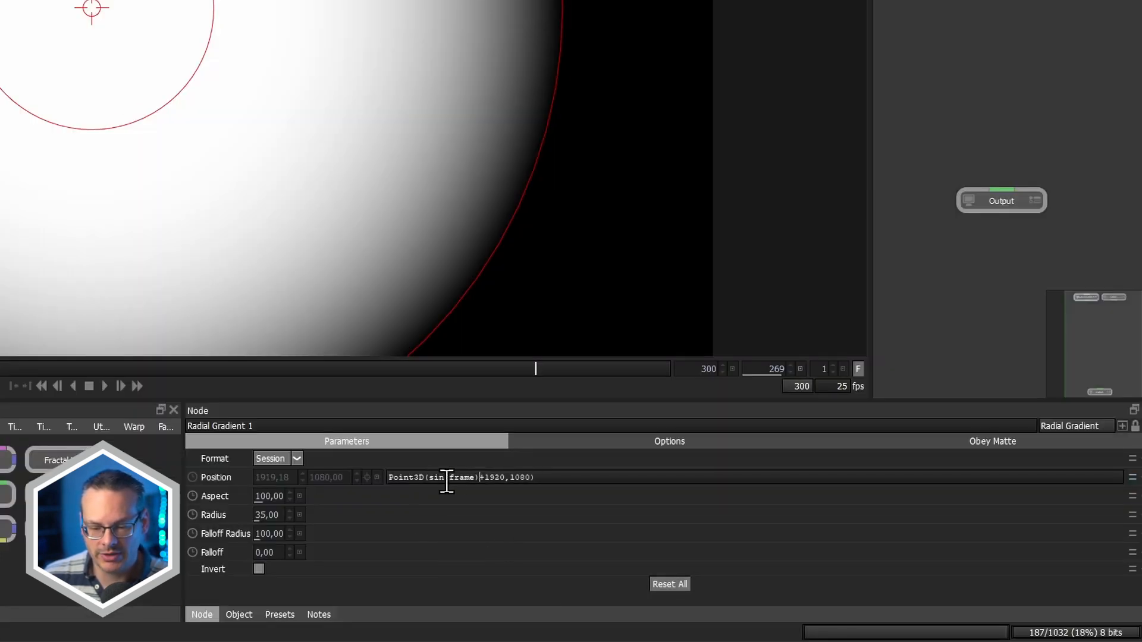
pyautogui.write('*')
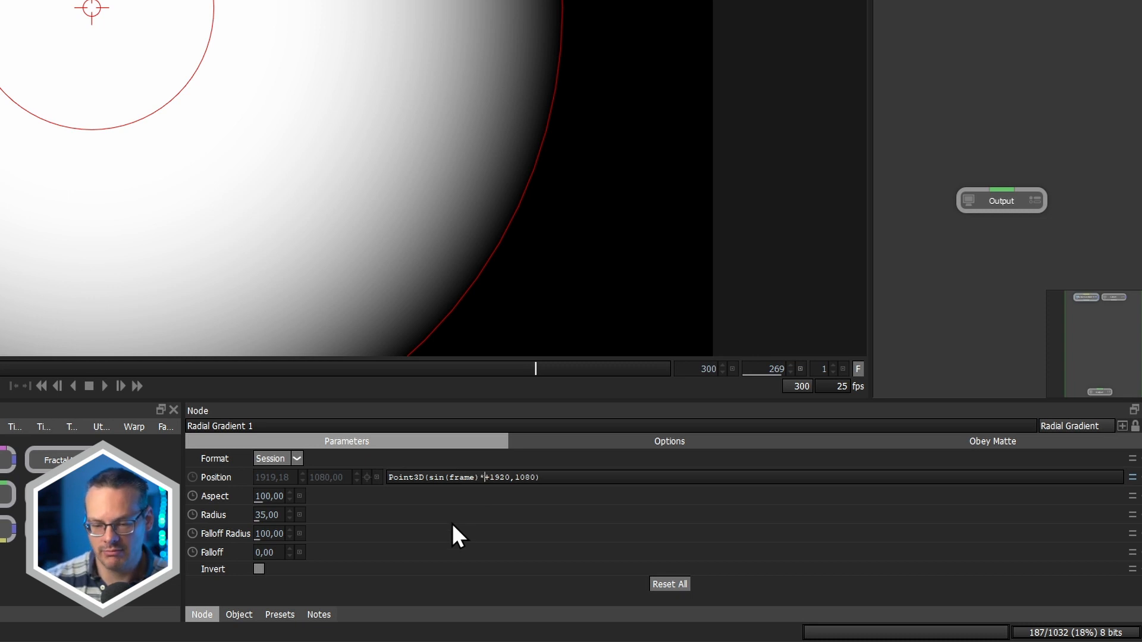
pyautogui.write('15')
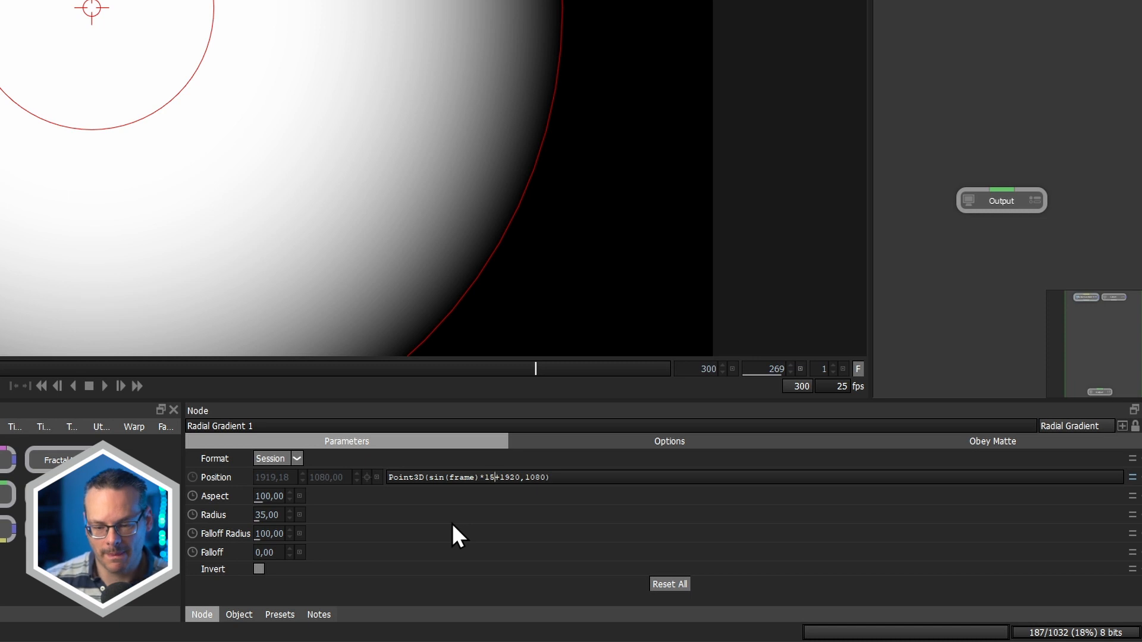
pyautogui.press('Return')
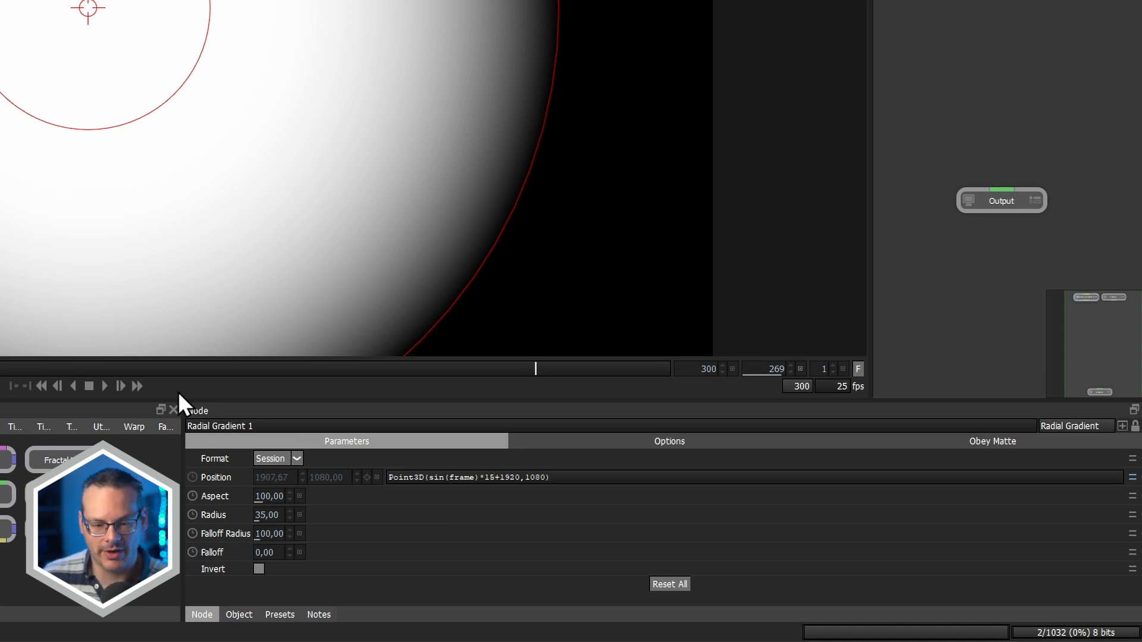
pyautogui.click(105, 386)
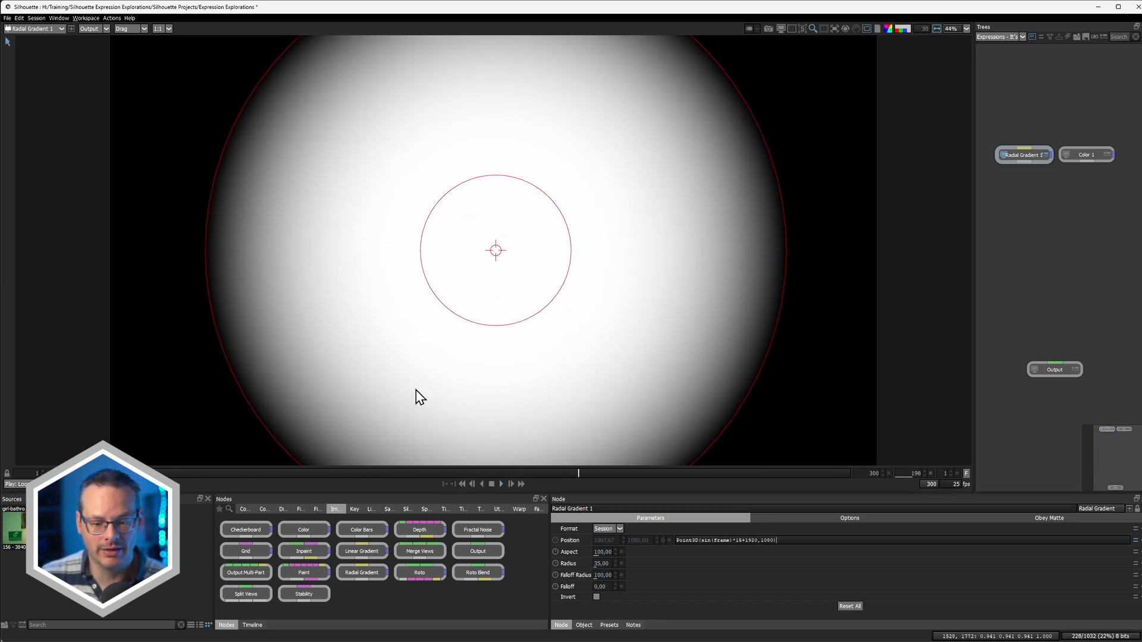
pyautogui.click(492, 483)
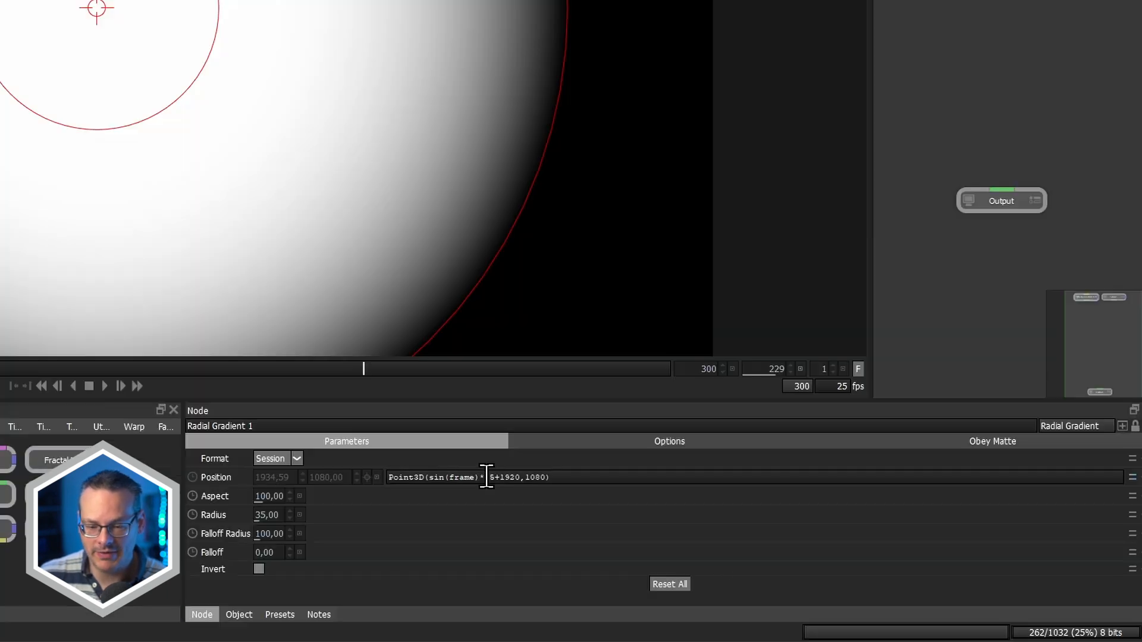
# Raise the sine multiplier in the Position expression to 100 and play the animation.
pyautogui.moveTo(737, 541); pyautogui.dragTo(741, 541)
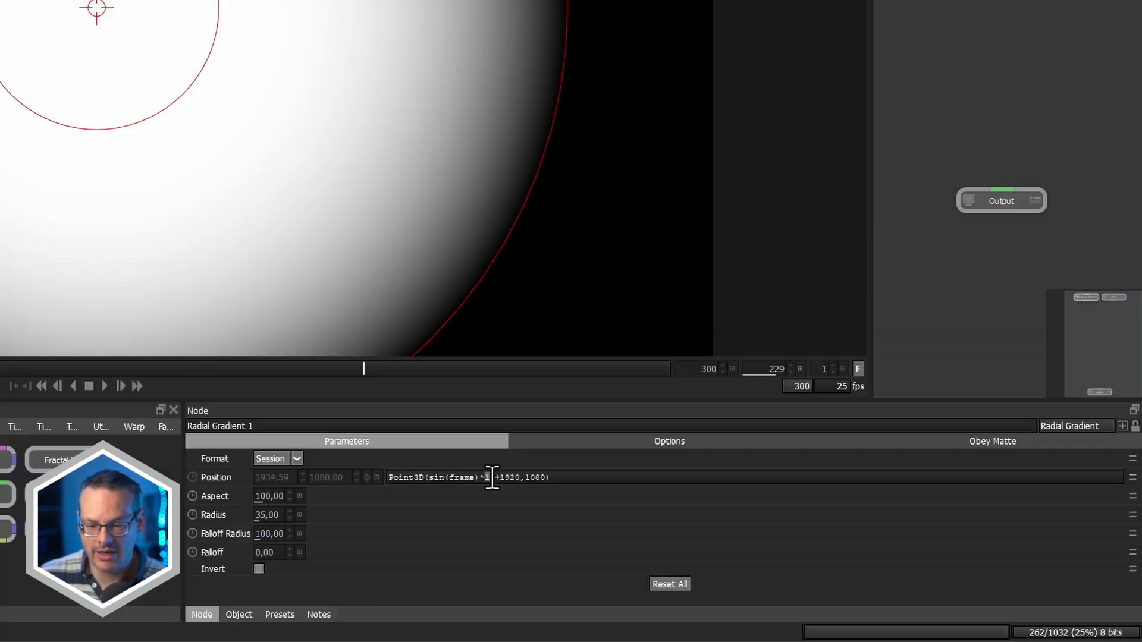
pyautogui.write('100')
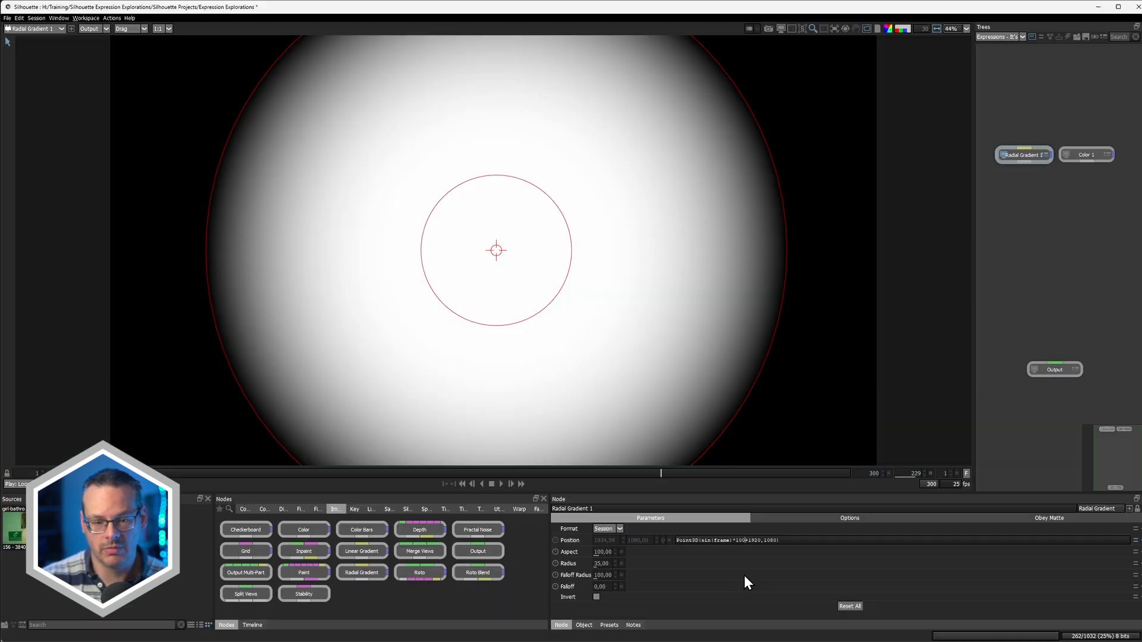
pyautogui.press('Return')
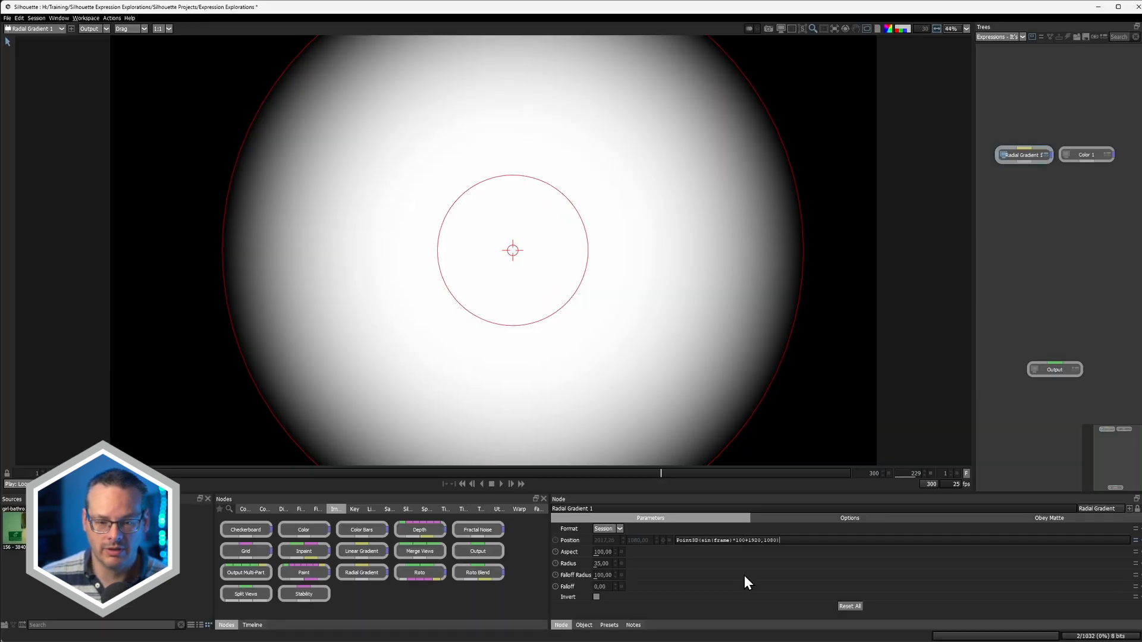
pyautogui.click(500, 483)
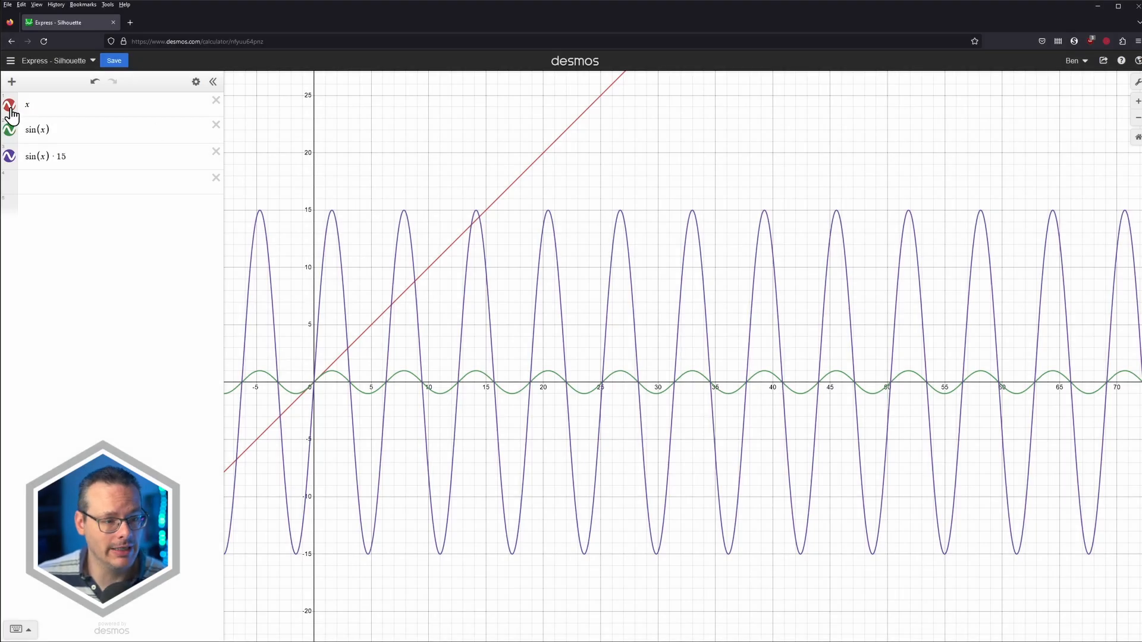
# In Desmos, hide the x and sin(x) curves and plot sin(x·0.2) as the fourth expression.
pyautogui.click(9, 105)
pyautogui.click(9, 129)
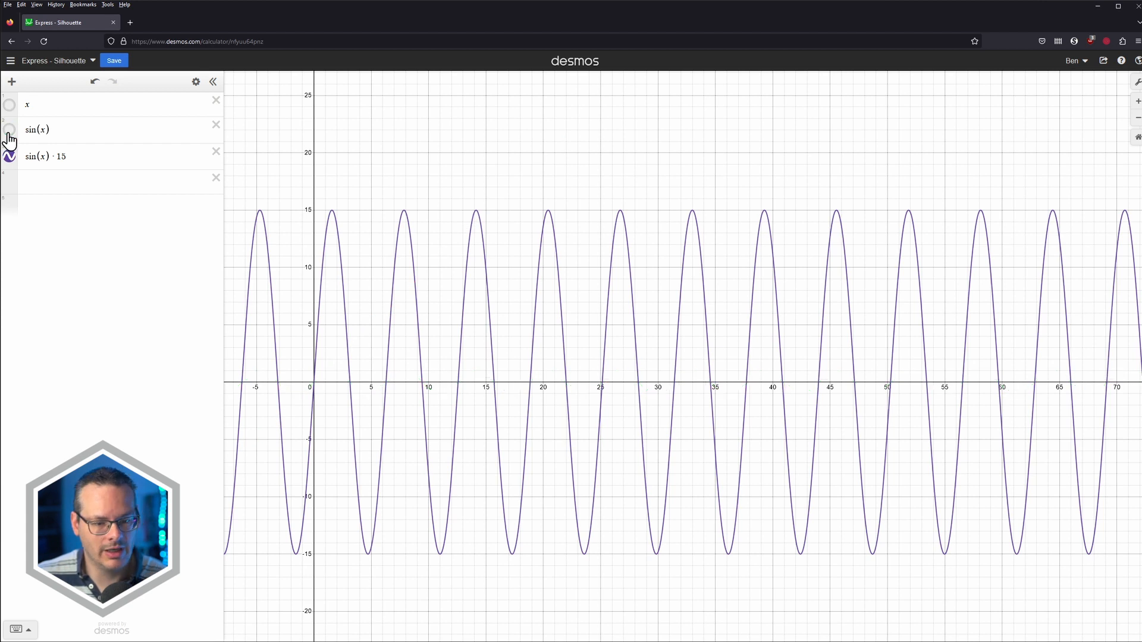
pyautogui.click(106, 359)
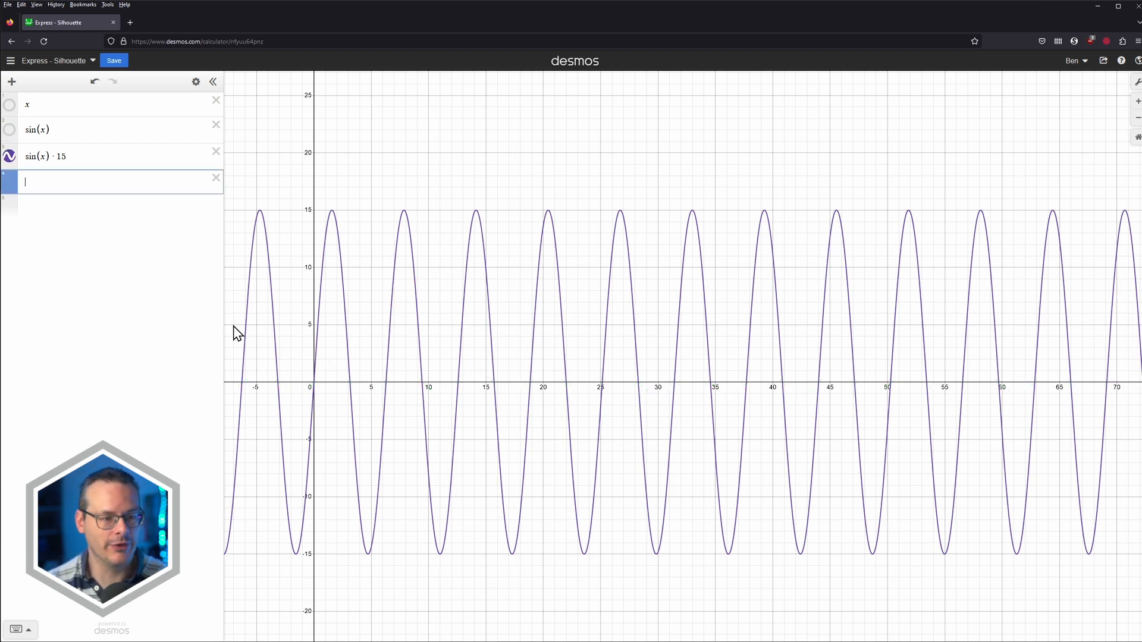
pyautogui.write('sin(')
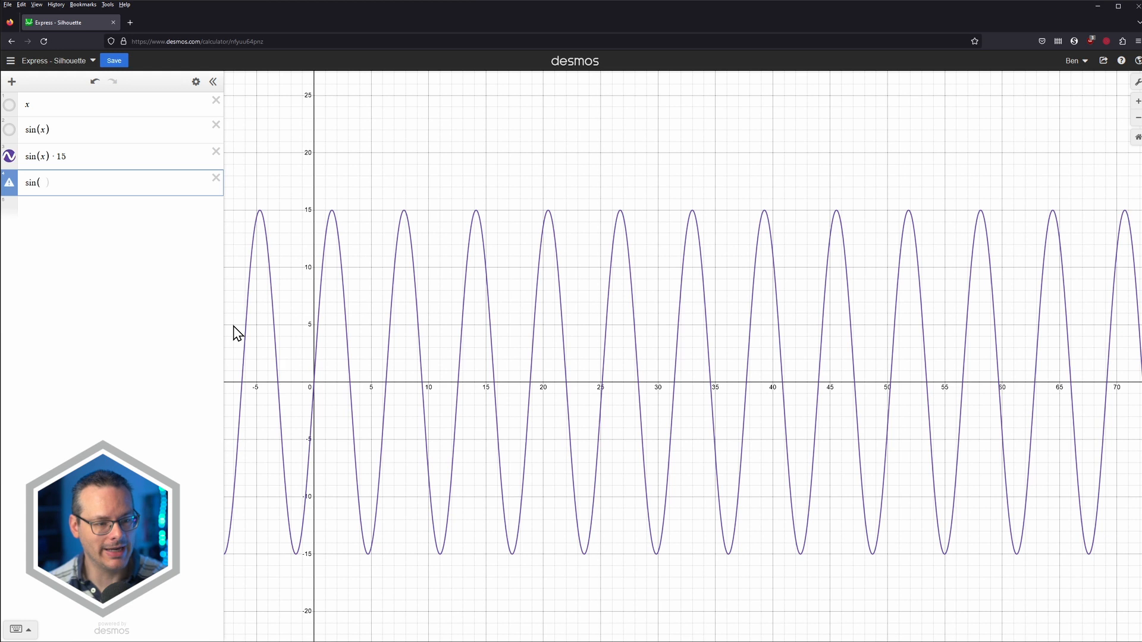
pyautogui.write('x')
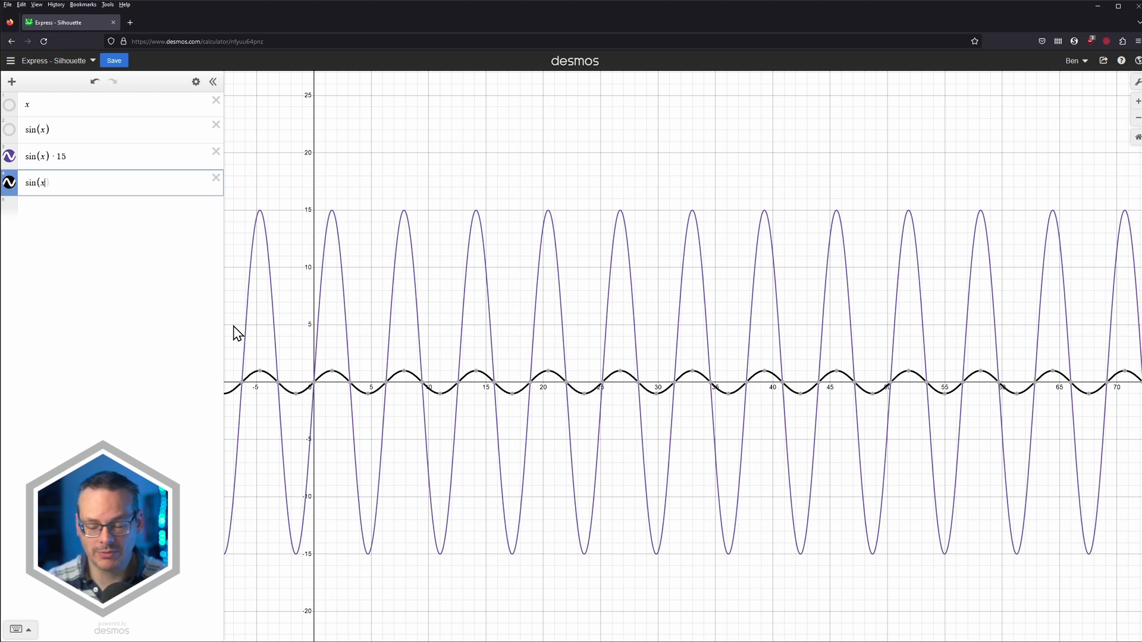
pyautogui.write('*')
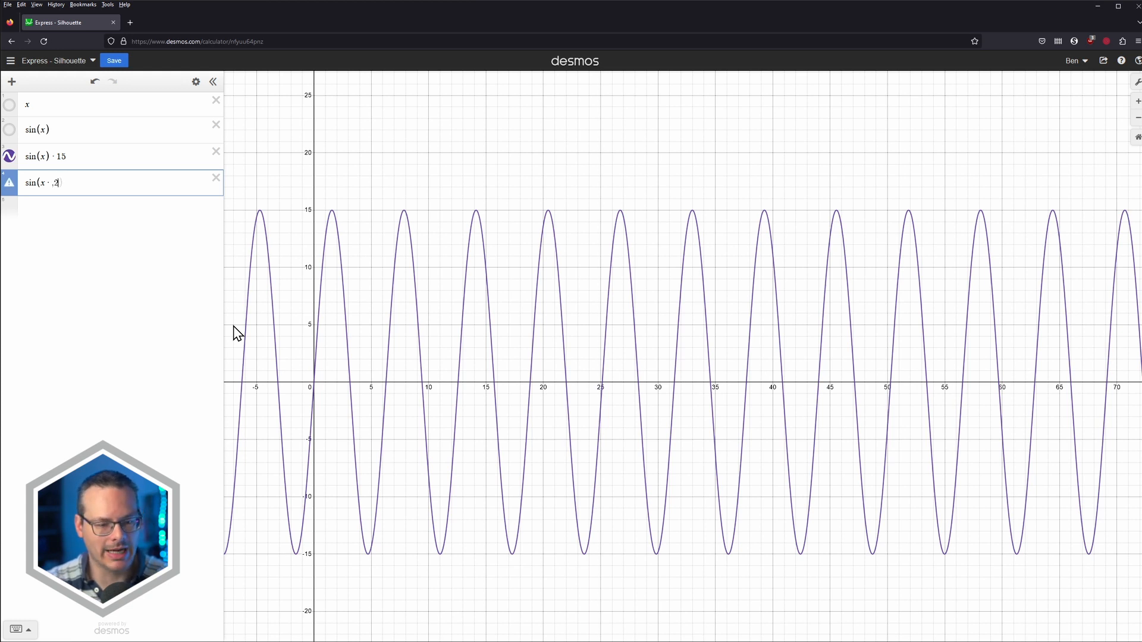
pyautogui.write('.2')
pyautogui.press('BackSpace')
pyautogui.press('BackSpace')
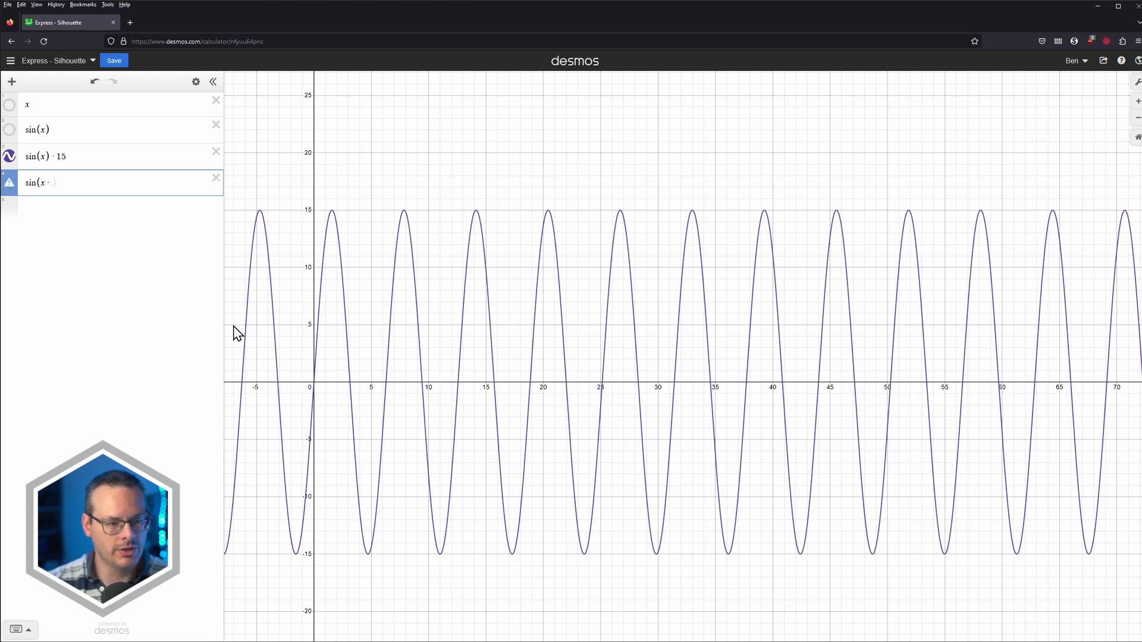
pyautogui.write('0.2')
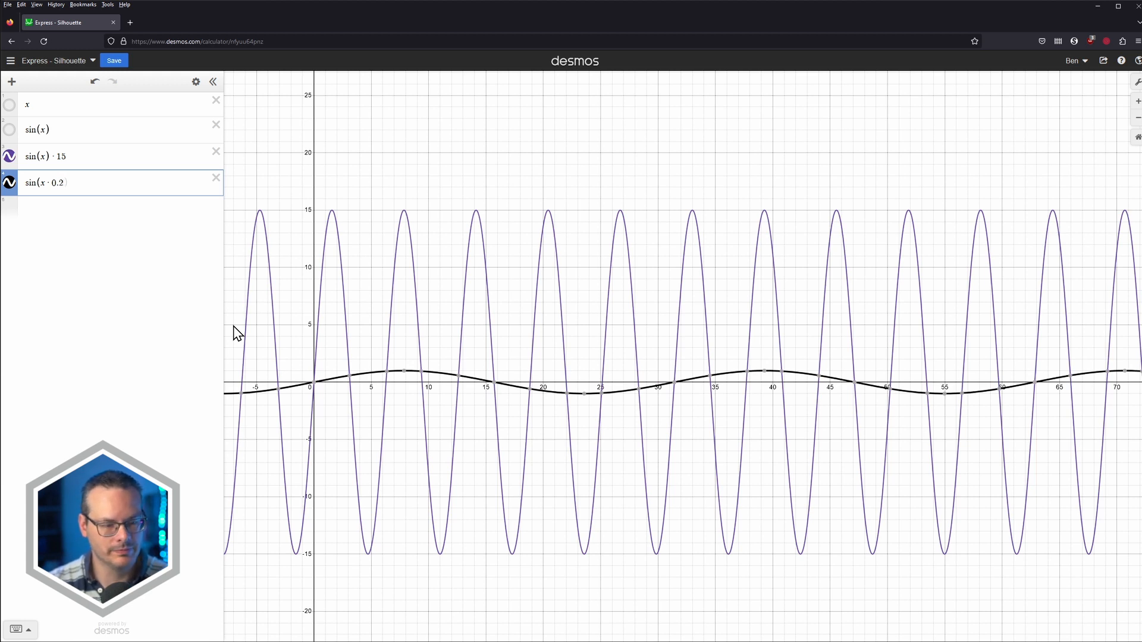
# Multiply the fourth Desmos expression by 15, making it sin(x·0.2)·15, and inspect its first peak.
pyautogui.press('Right')
pyautogui.write('*15')
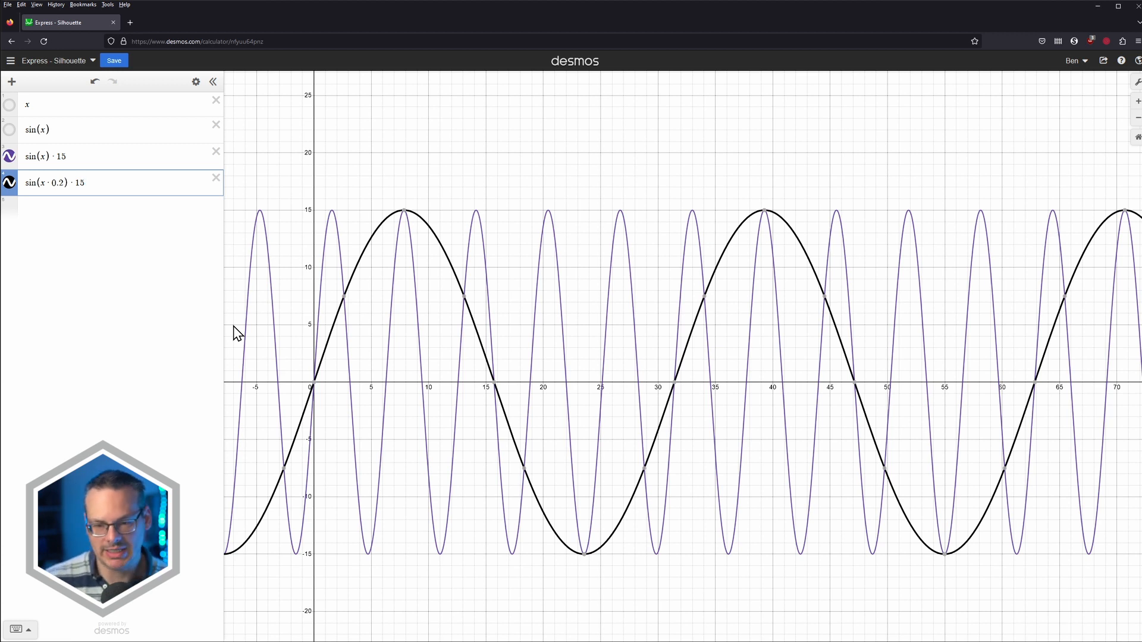
pyautogui.click(405, 212)
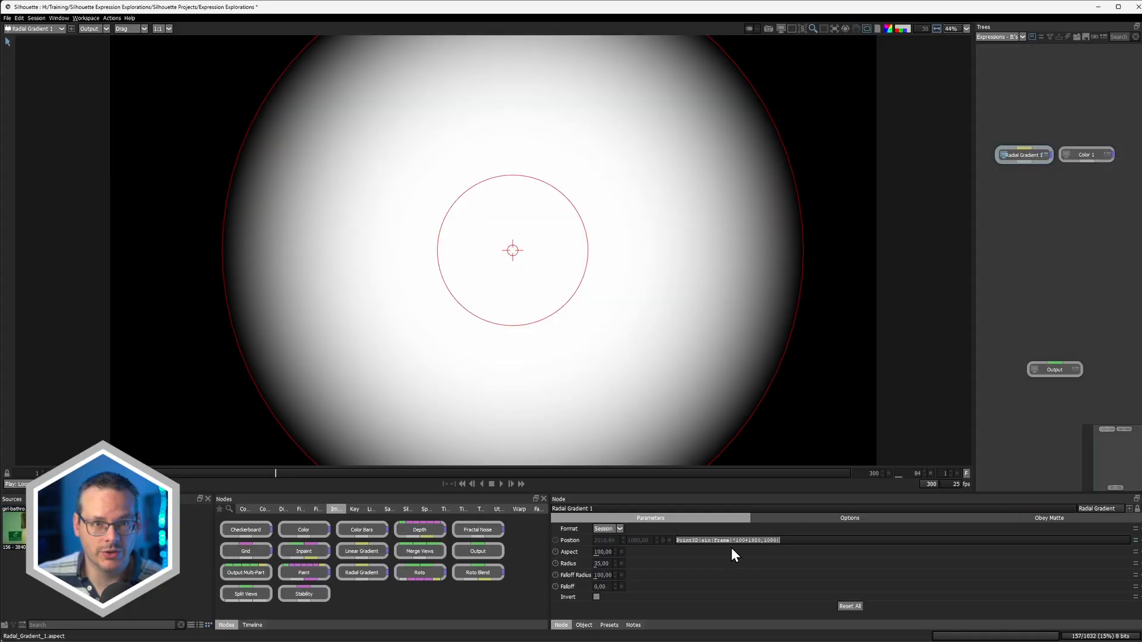
# In Silhouette, multiply frame by 0.15, making the Position expression Point3D(sin(frame*0.15)*100+1920,1080), and preview the motion.
pyautogui.click(726, 540)
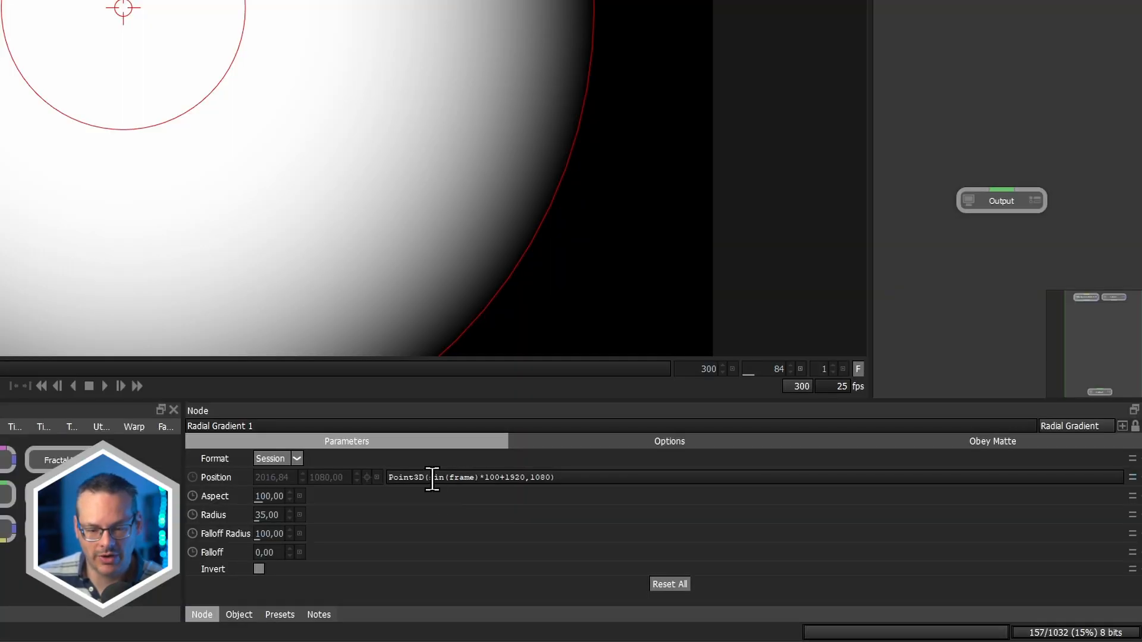
pyautogui.write('*0.152')
pyautogui.press('BackSpace')
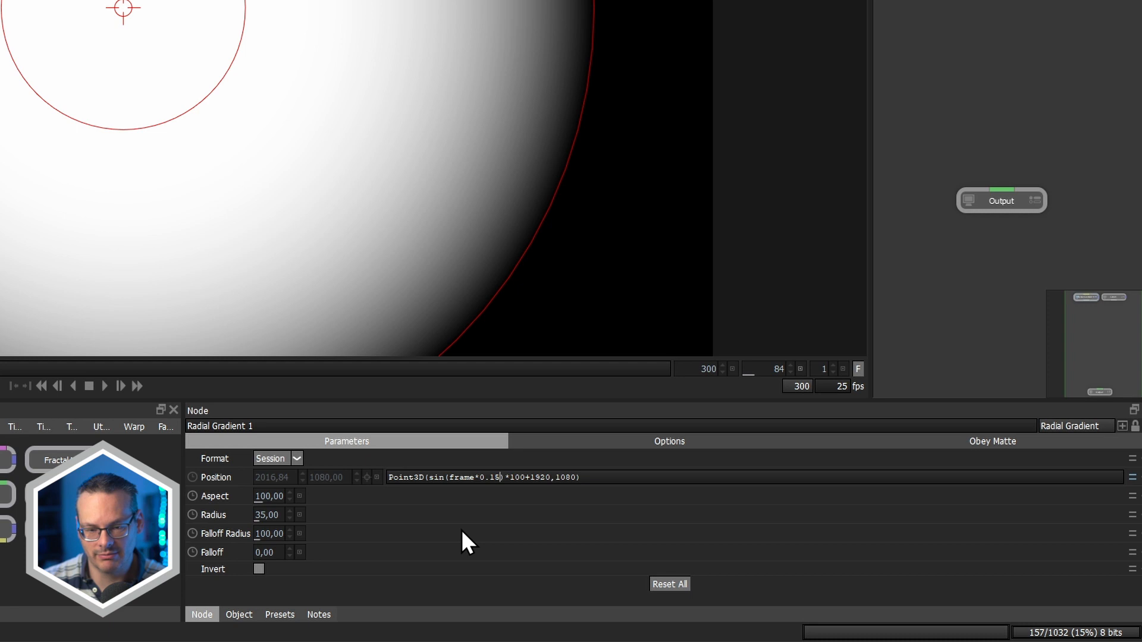
pyautogui.press('Return')
pyautogui.click(105, 386)
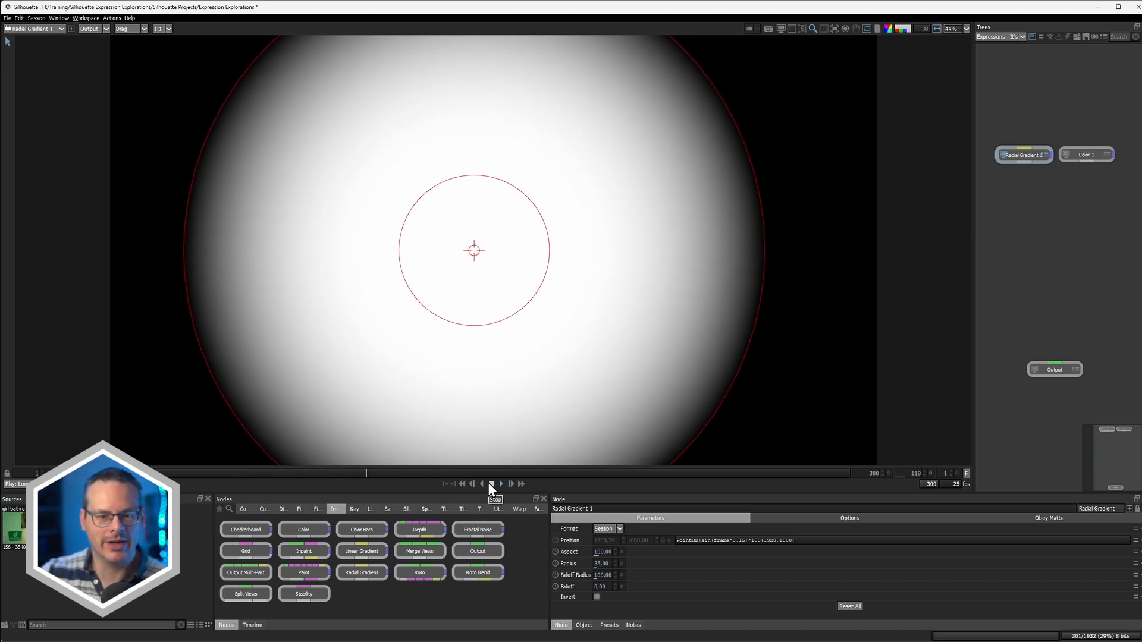
pyautogui.click(491, 484)
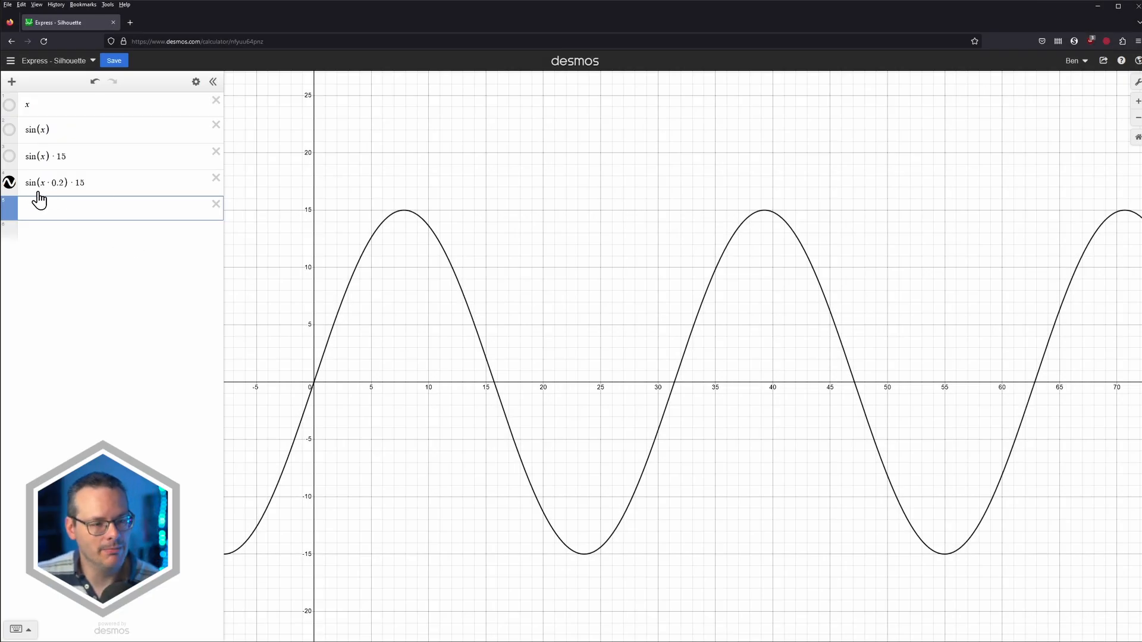
# In Desmos, plot sin(x·0.2)·15 + sin(x·0.2)·15 as the fifth expression and frame the graph to fit both curves.
pyautogui.moveTo(92, 184); pyautogui.dragTo(6, 188)
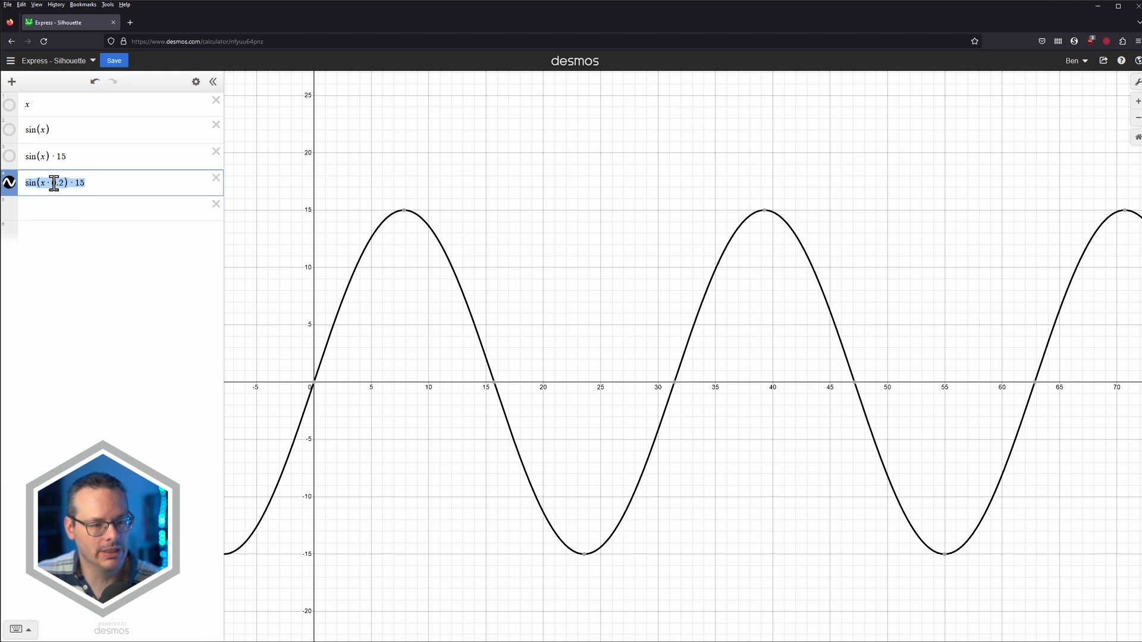
pyautogui.click(55, 209)
pyautogui.write('sin(x·0.2)·15')
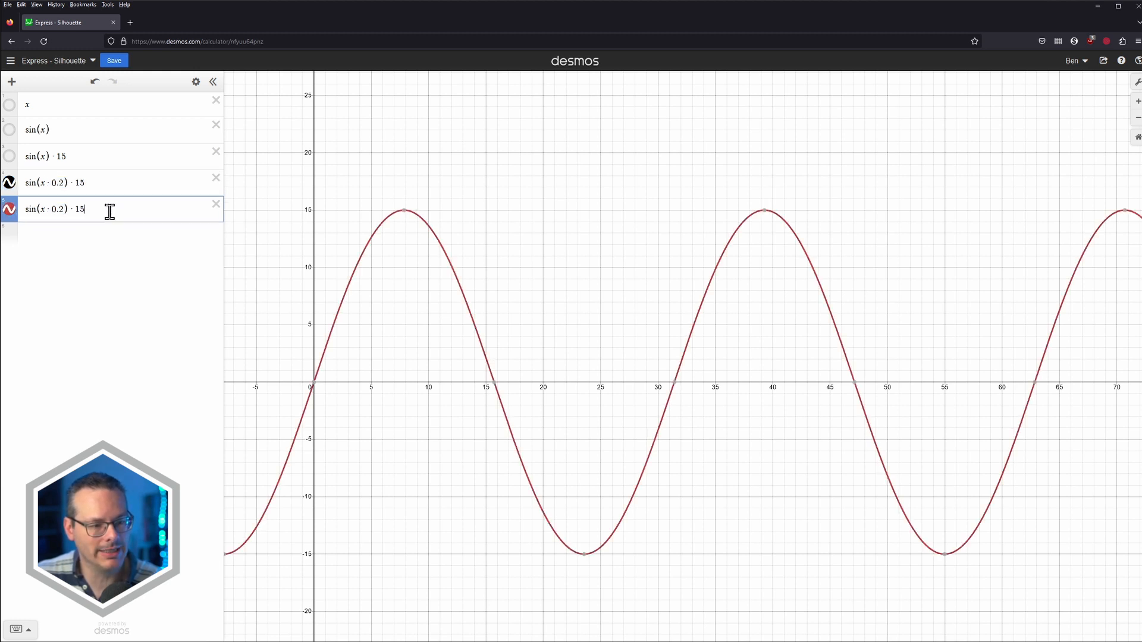
pyautogui.write('+')
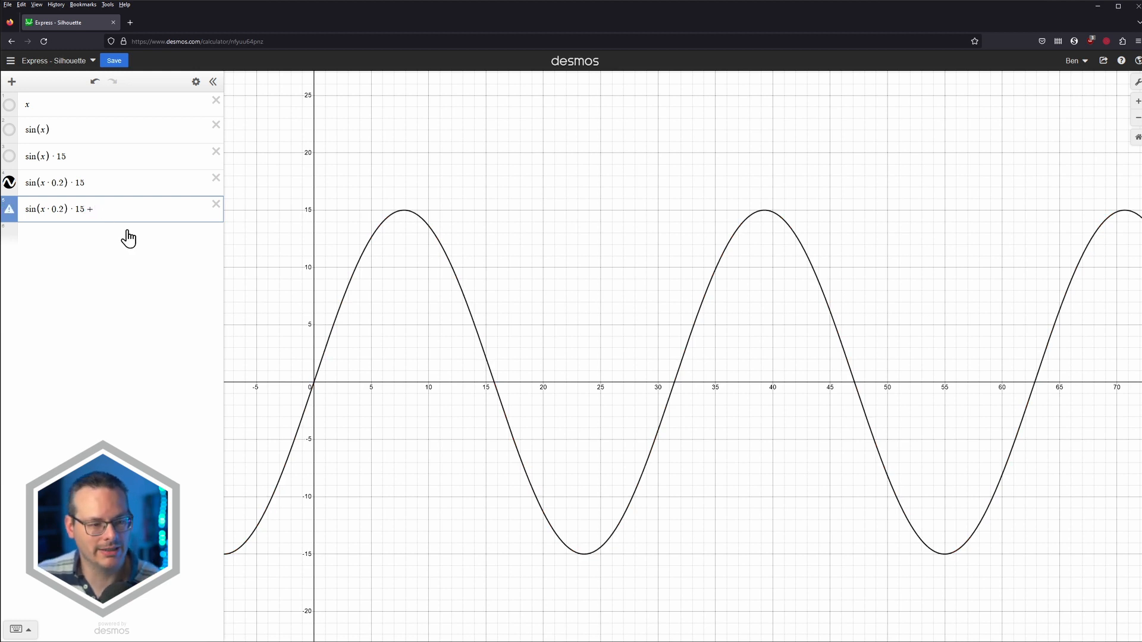
pyautogui.write('sin(x·0.2)·15')
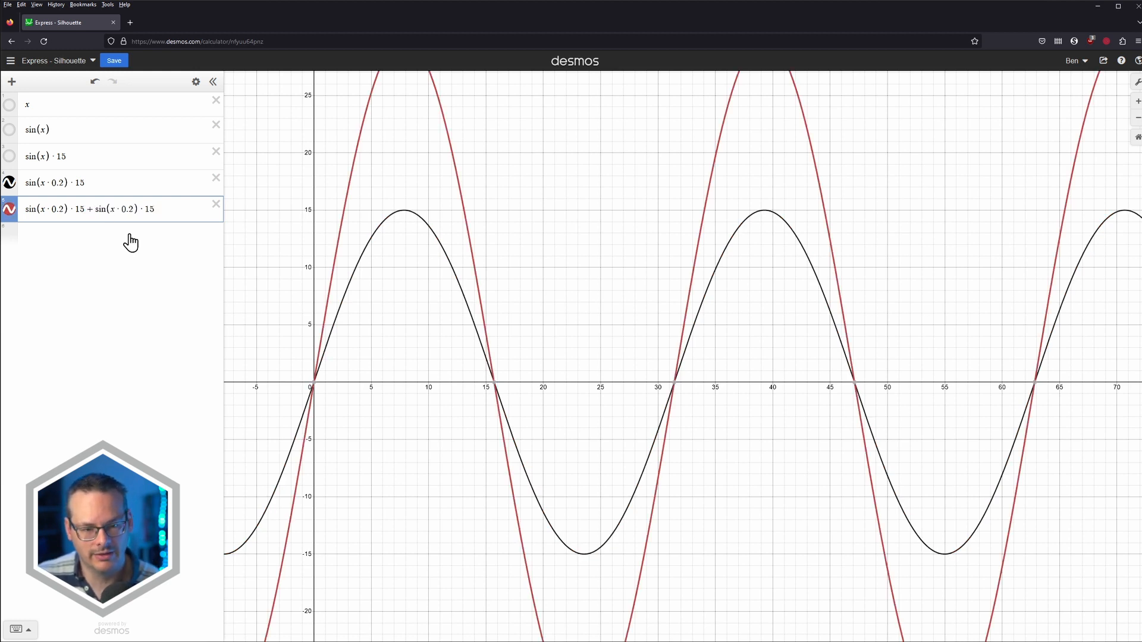
pyautogui.scroll(-2, 565, 339)
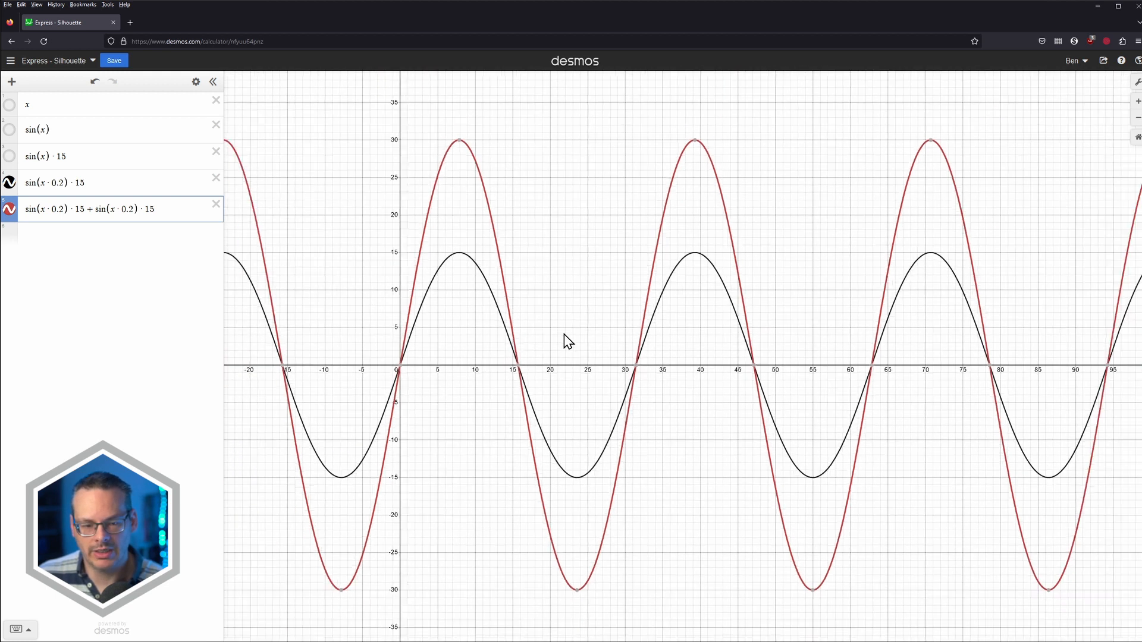
pyautogui.moveTo(743, 482); pyautogui.dragTo(637, 482)
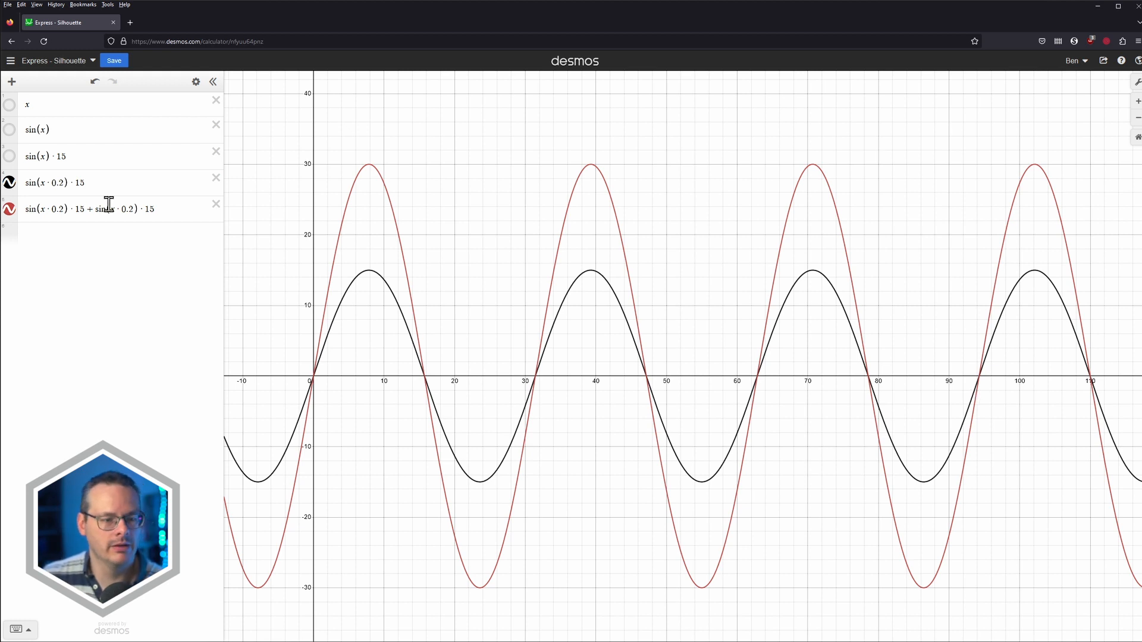
# In the fifth expression, set the second sine's frequency factor to 0.4 and its multiplier to 7.5.
pyautogui.click(129, 211)
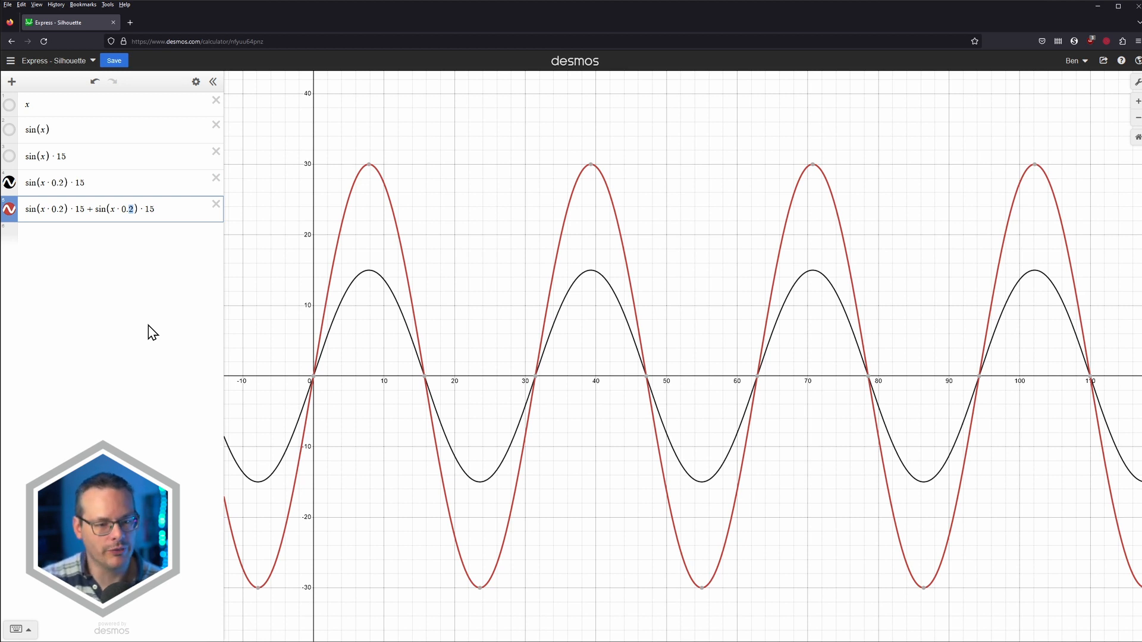
pyautogui.write('4')
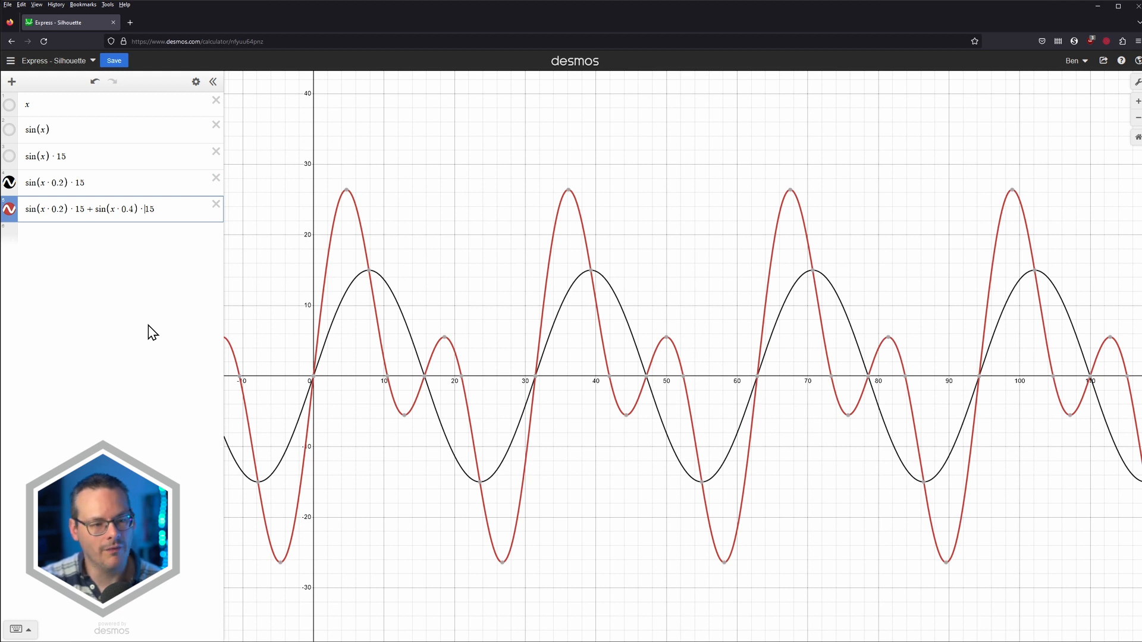
pyautogui.press('Delete')
pyautogui.press('Delete')
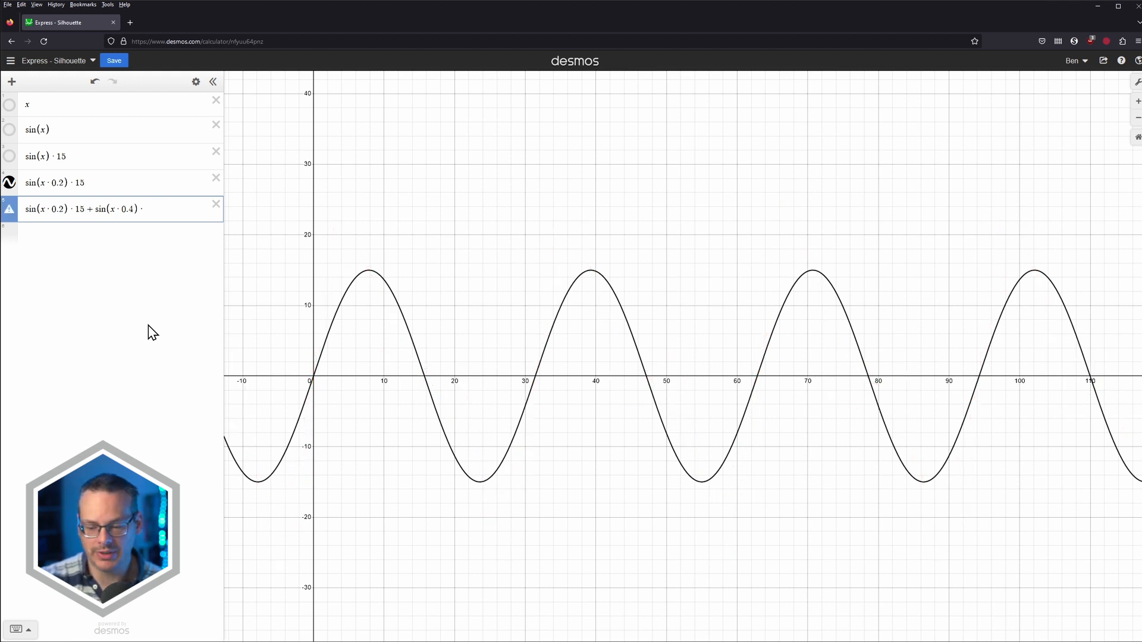
pyautogui.write('7.5')
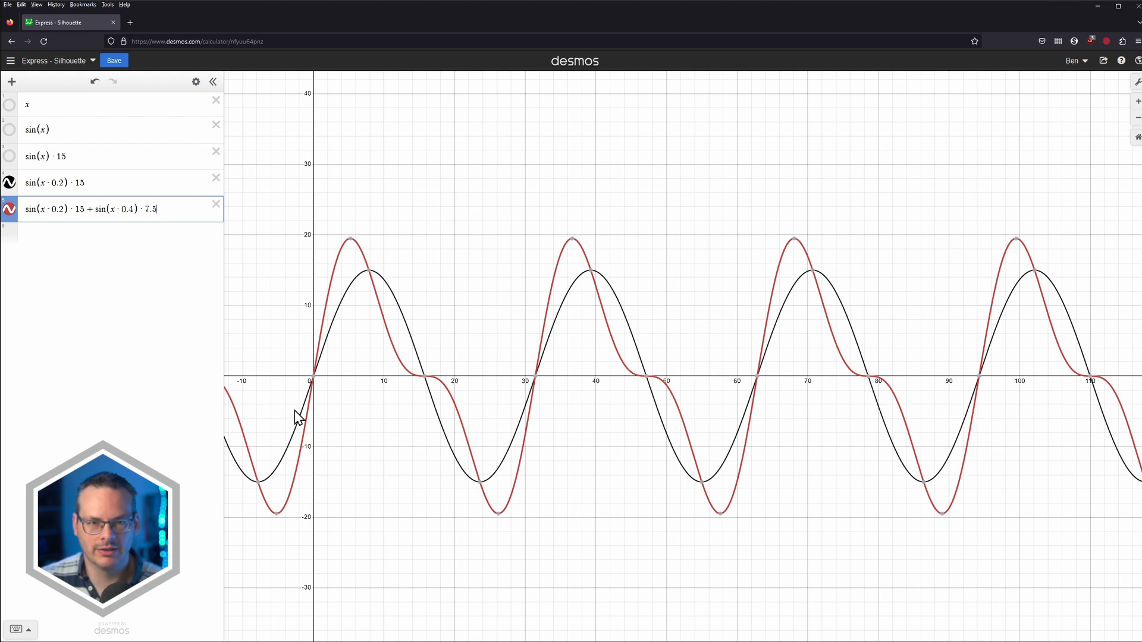
# Try 0.6 as the second sine's frequency factor in the fifth expression, and settle on 0.55.
pyautogui.click(128, 209)
pyautogui.press('BackSpace')
pyautogui.press('BackSpace')
pyautogui.write('.6')
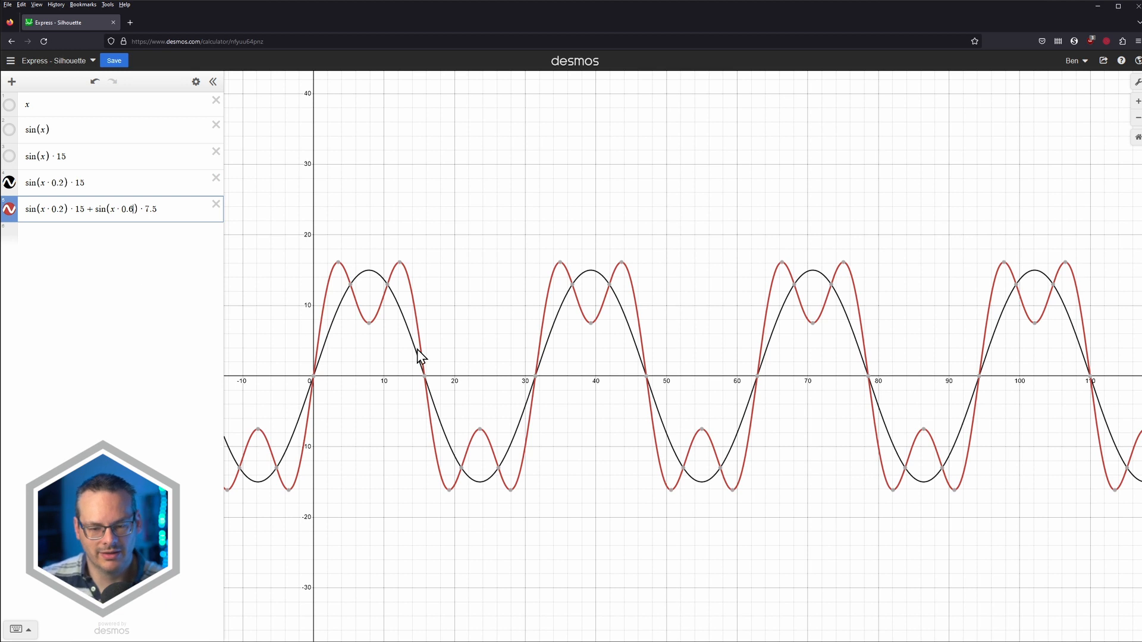
pyautogui.press('BackSpace')
pyautogui.write('55')
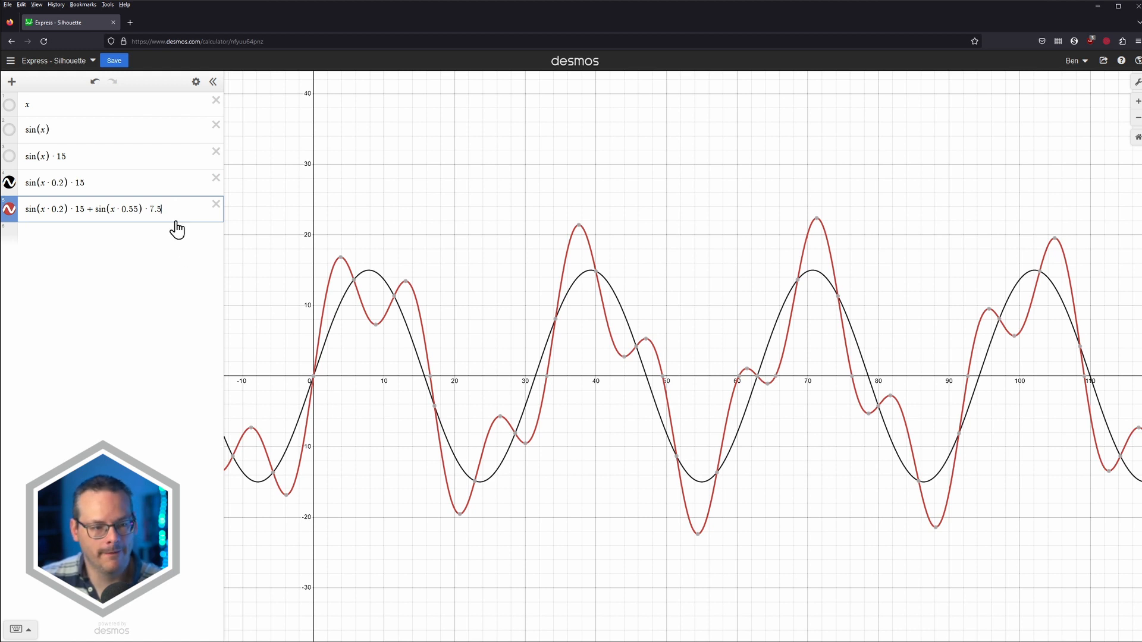
pyautogui.moveTo(166, 210); pyautogui.dragTo(88, 212)
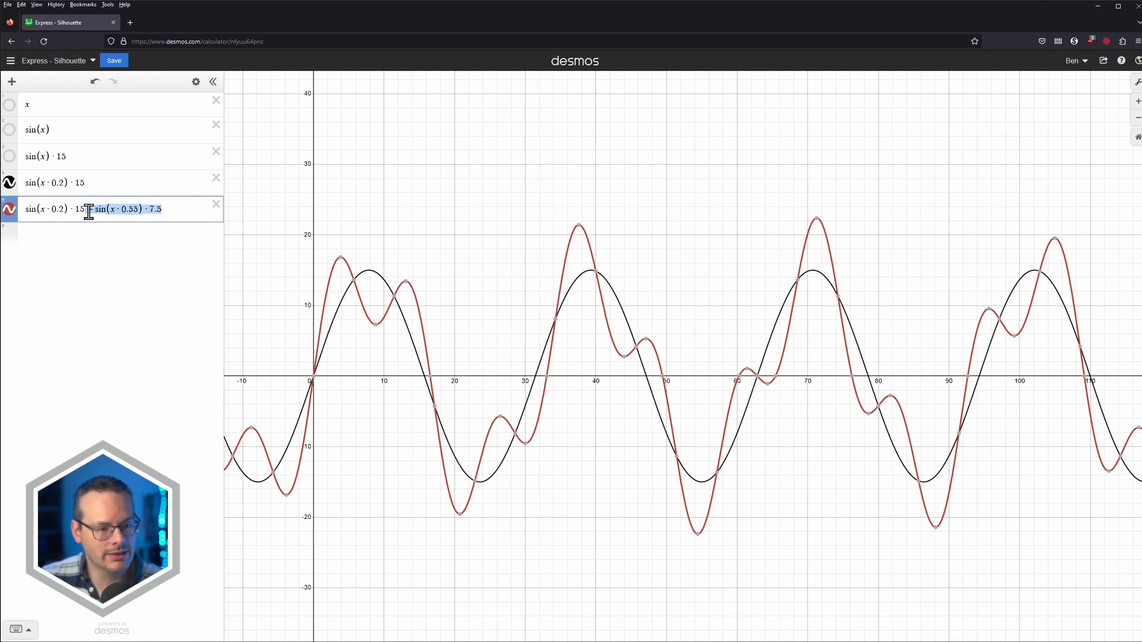
pyautogui.hotkey('ctrl', 'c')
pyautogui.click(171, 210)
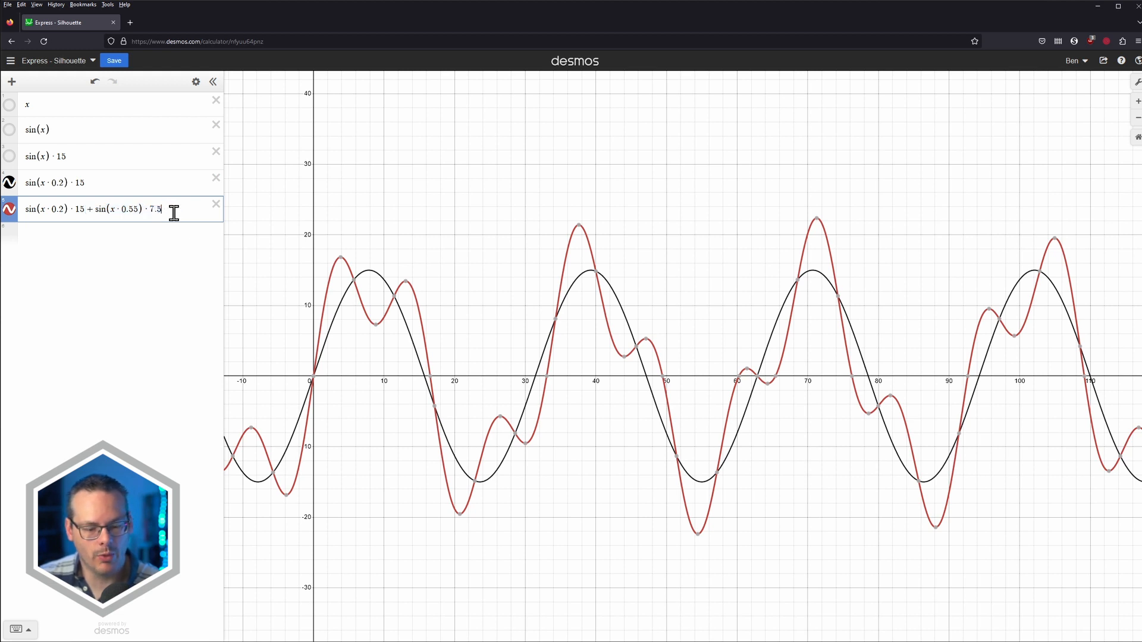
pyautogui.hotkey('ctrl', 'v')
pyautogui.hotkey('ctrl', 'z')
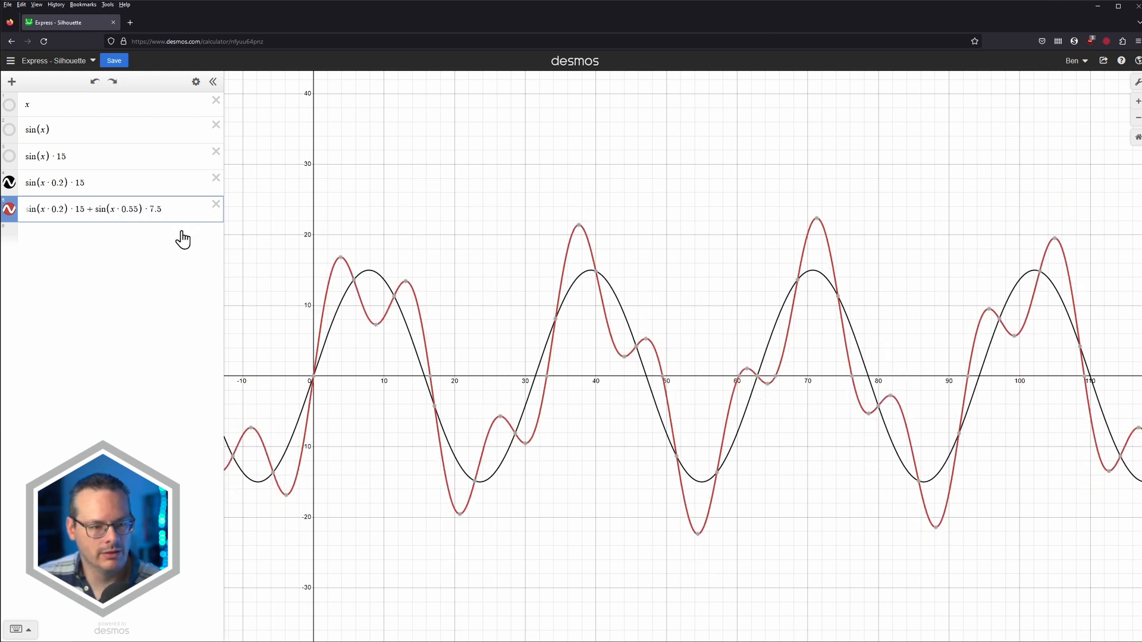
# Duplicate the fifth expression as the sixth and append another + sin(x·0.55)·7.5 term to the copy.
pyautogui.hotkey('ctrl', 'a')
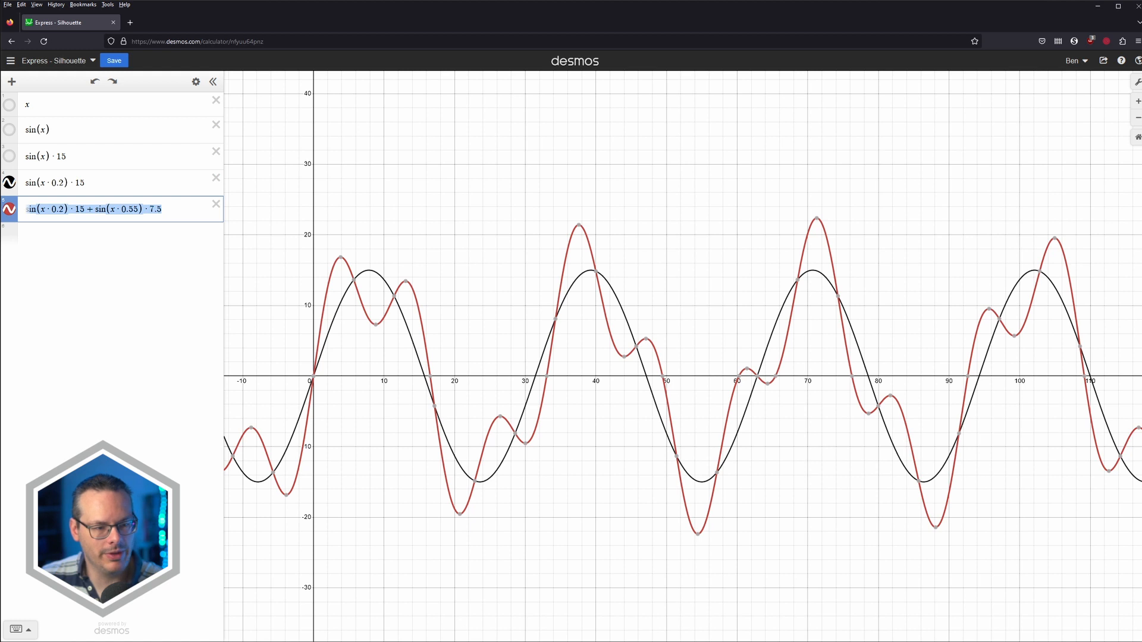
pyautogui.click(54, 238)
pyautogui.hotkey('ctrl', 'v')
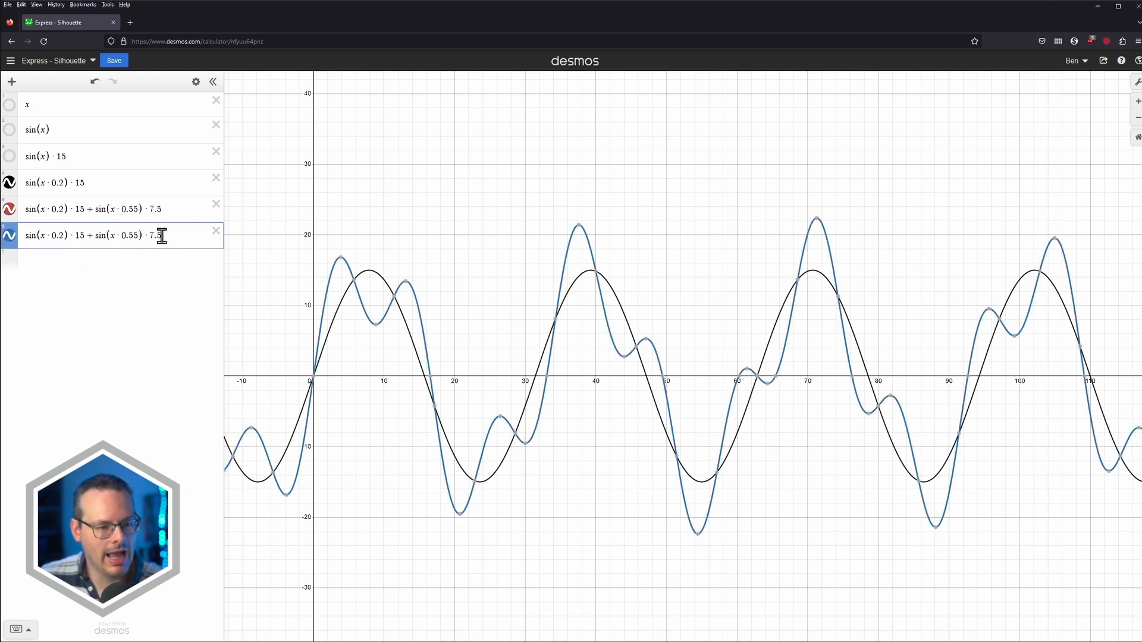
pyautogui.moveTo(162, 235); pyautogui.dragTo(87, 235)
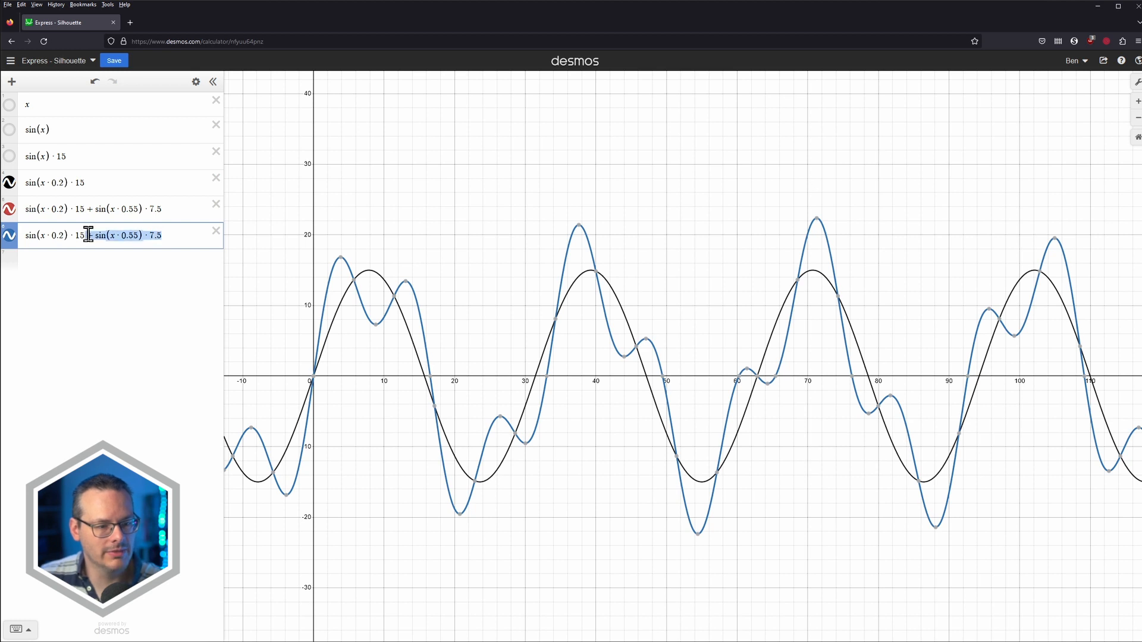
pyautogui.hotkey('ctrl', 'c')
pyautogui.click(170, 235)
pyautogui.hotkey('ctrl', 'v')
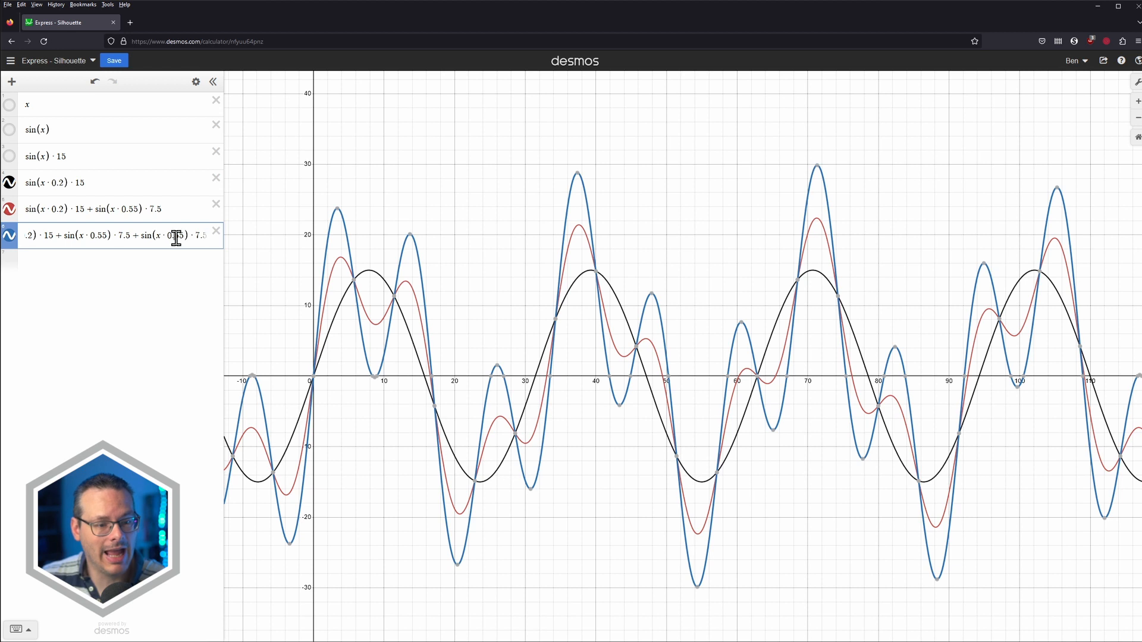
# In the sixth expression, set the third sine's multiplier to 3 and its frequency factor to 0.987.
pyautogui.click(175, 236)
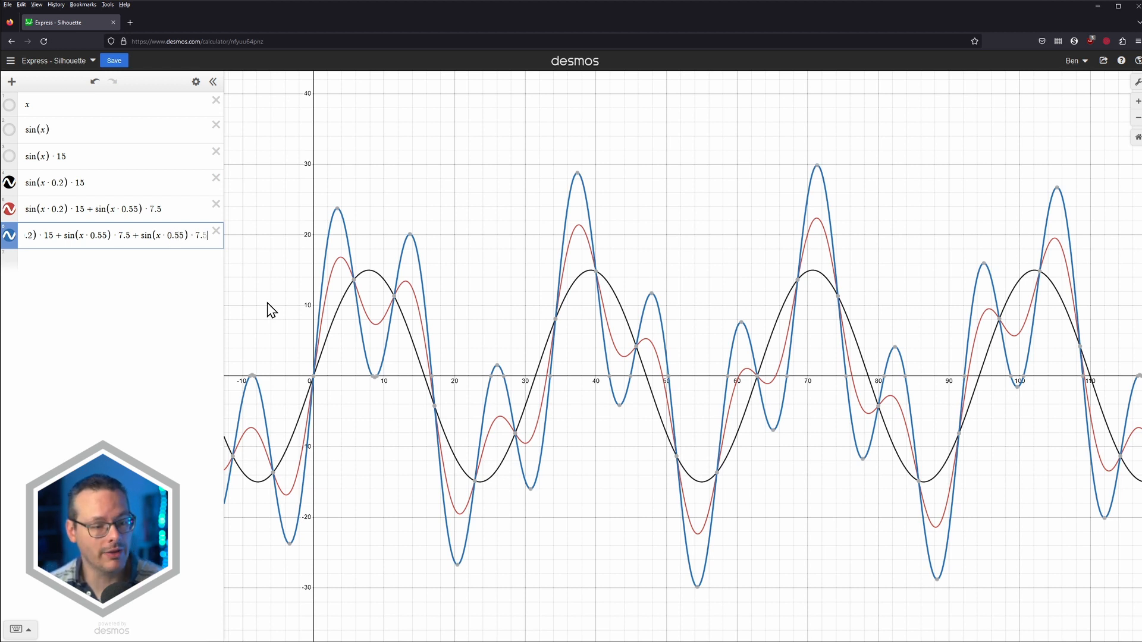
pyautogui.press('BackSpace')
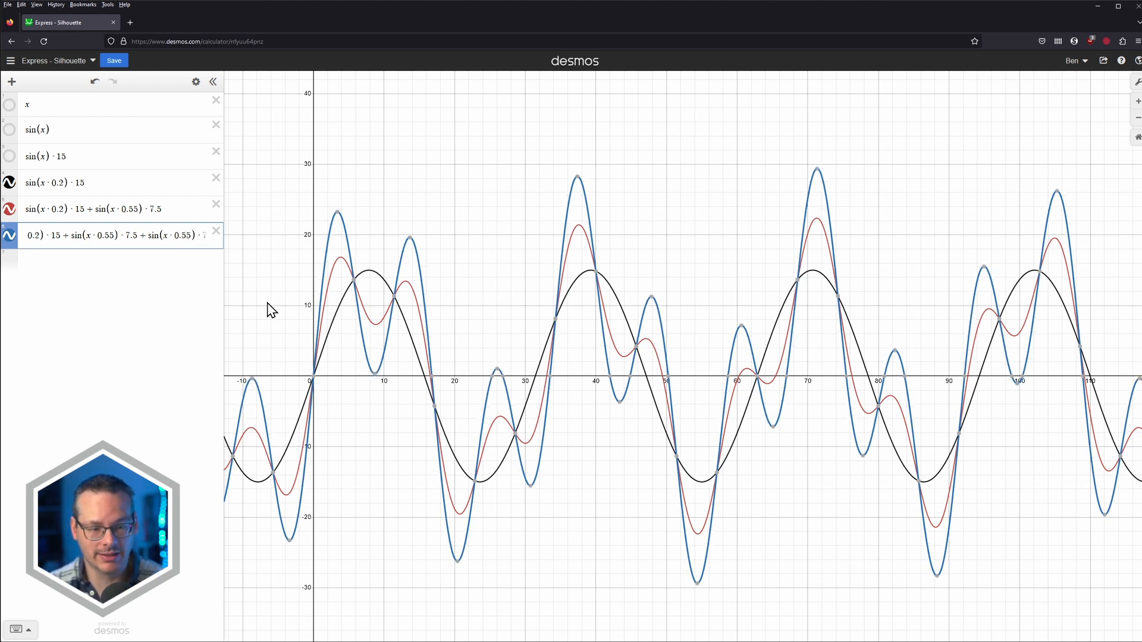
pyautogui.press('BackSpace')
pyautogui.write('3')
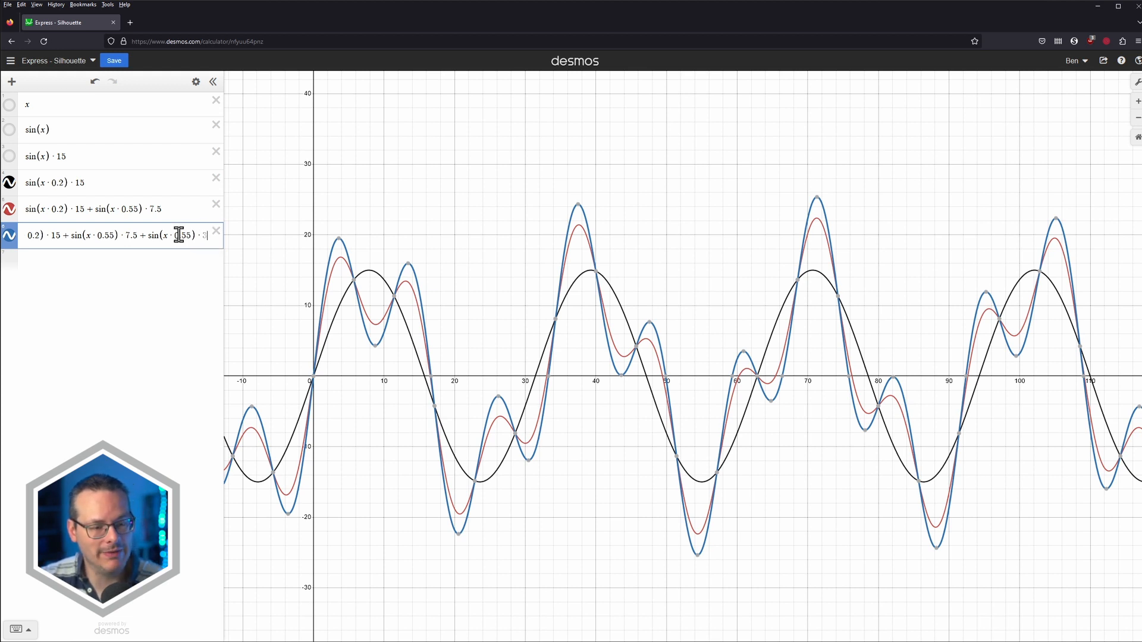
pyautogui.moveTo(183, 236); pyautogui.dragTo(189, 235)
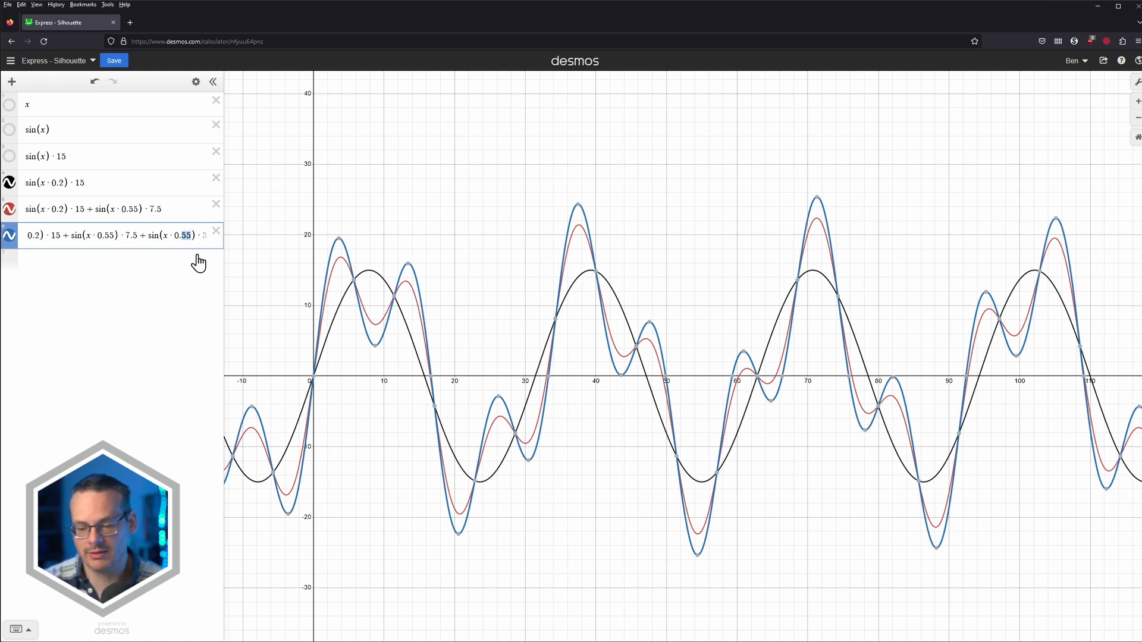
pyautogui.write('987')
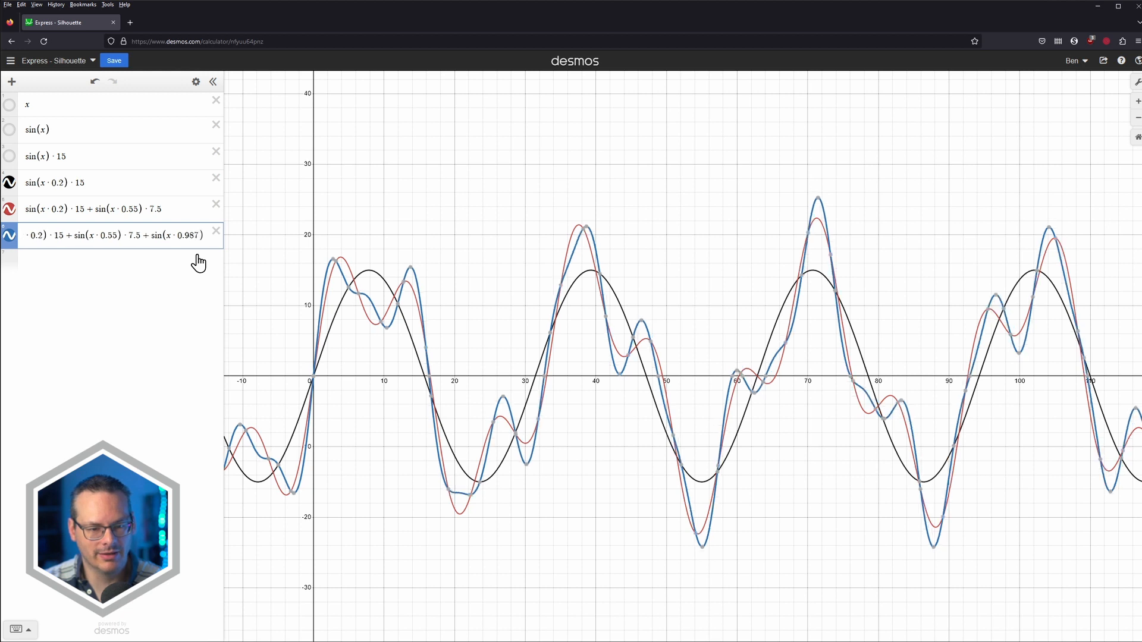
# Change the sixth expression's third sine to a frequency factor of 0.95 and a multiplier of 6.
pyautogui.press('BackSpace')
pyautogui.press('BackSpace')
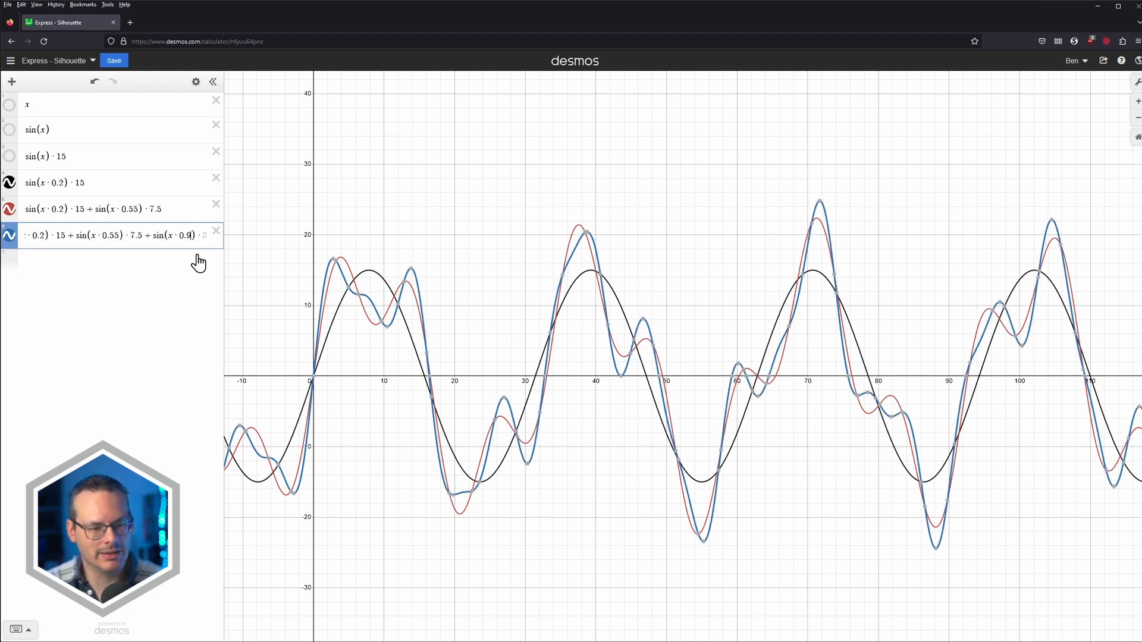
pyautogui.press('Right')
pyautogui.write('*3')
pyautogui.write('5')
pyautogui.press('End')
pyautogui.press('BackSpace')
pyautogui.write('6')
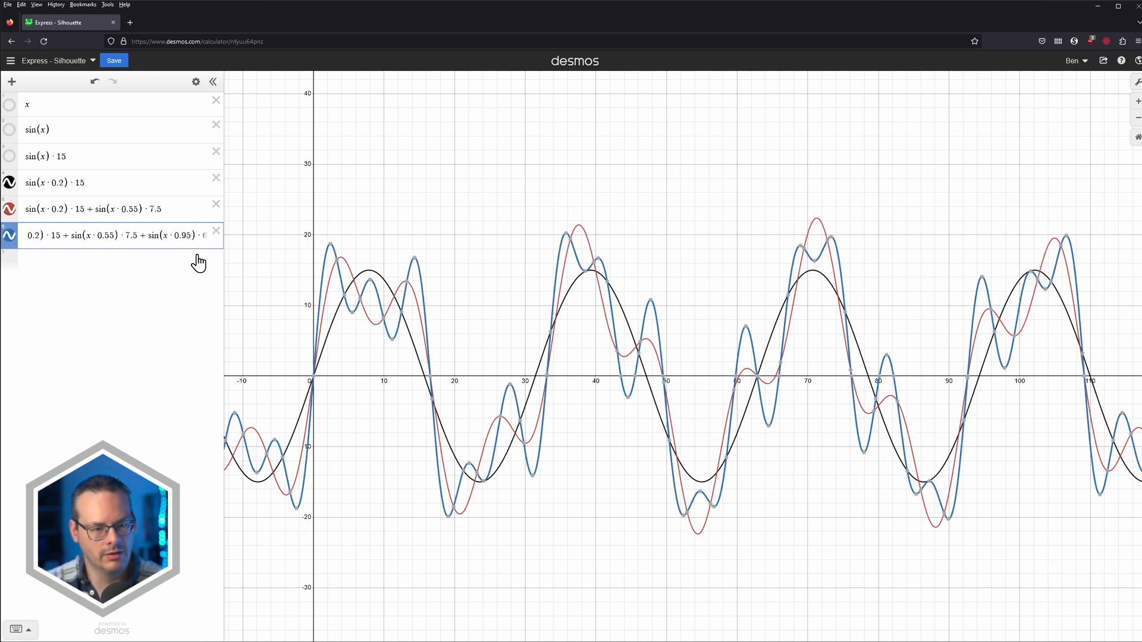
# Hide the fourth and fifth curves so only the sixth is plotted, and widen the expression list.
pyautogui.click(198, 262)
pyautogui.click(9, 208)
pyautogui.click(9, 182)
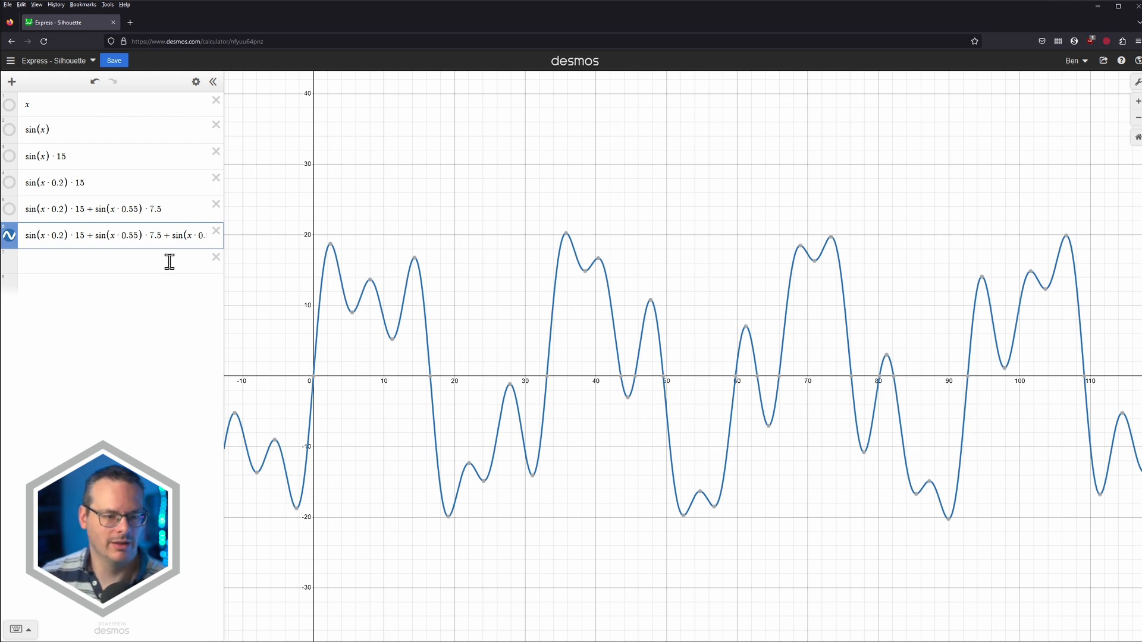
pyautogui.moveTo(224, 229); pyautogui.dragTo(265, 229)
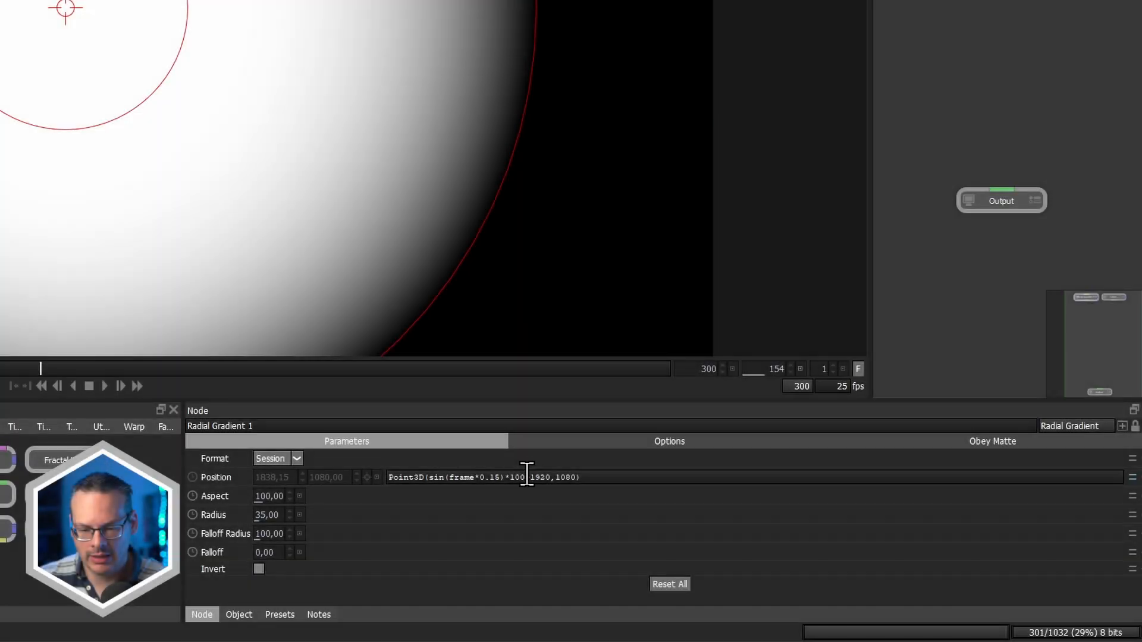
# Add two more copies of the sin(frame*0.15)*100 term to the horizontal part of Radial Gradient 1's position expression.
pyautogui.moveTo(527, 477); pyautogui.dragTo(428, 478)
pyautogui.hotkey('ctrl', 'c')
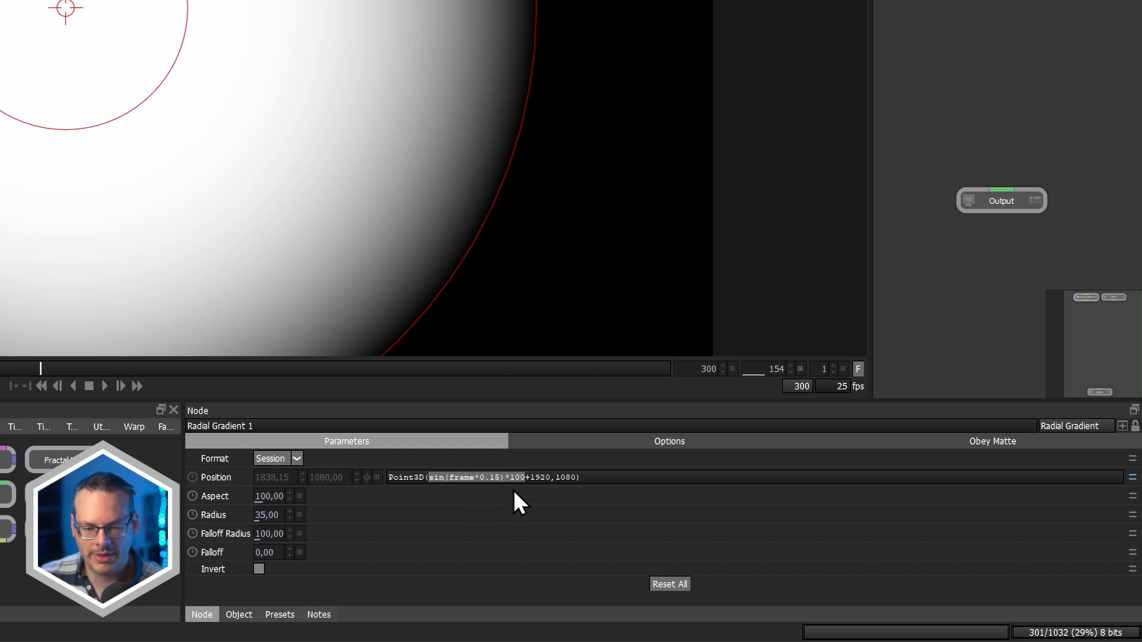
pyautogui.click(526, 477)
pyautogui.write('+')
pyautogui.hotkey('ctrl', 'v')
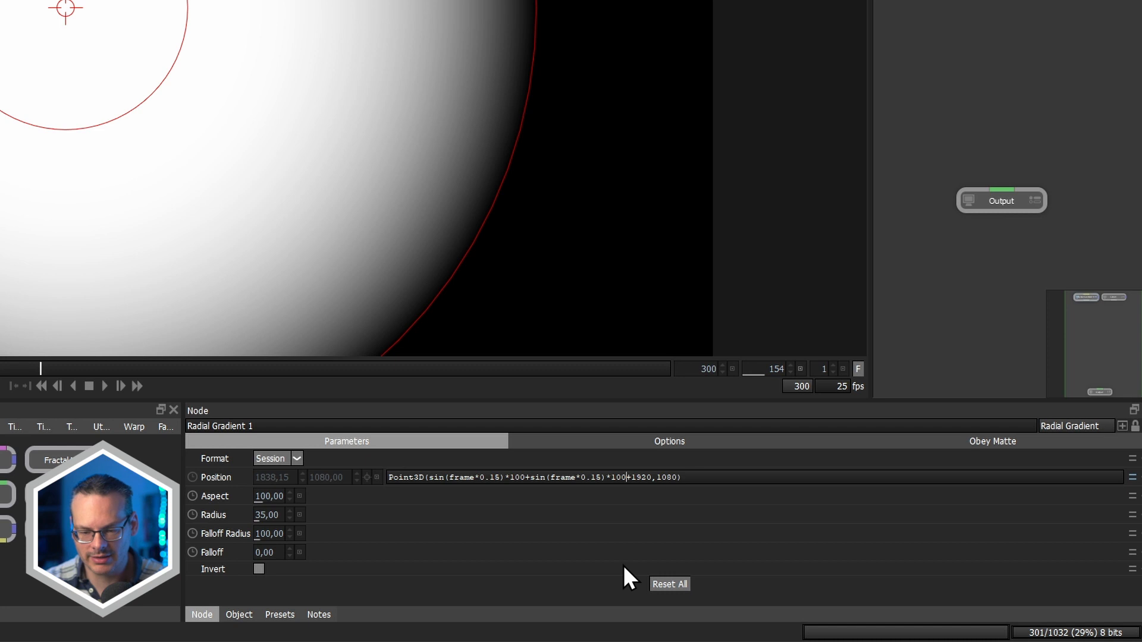
pyautogui.write('+')
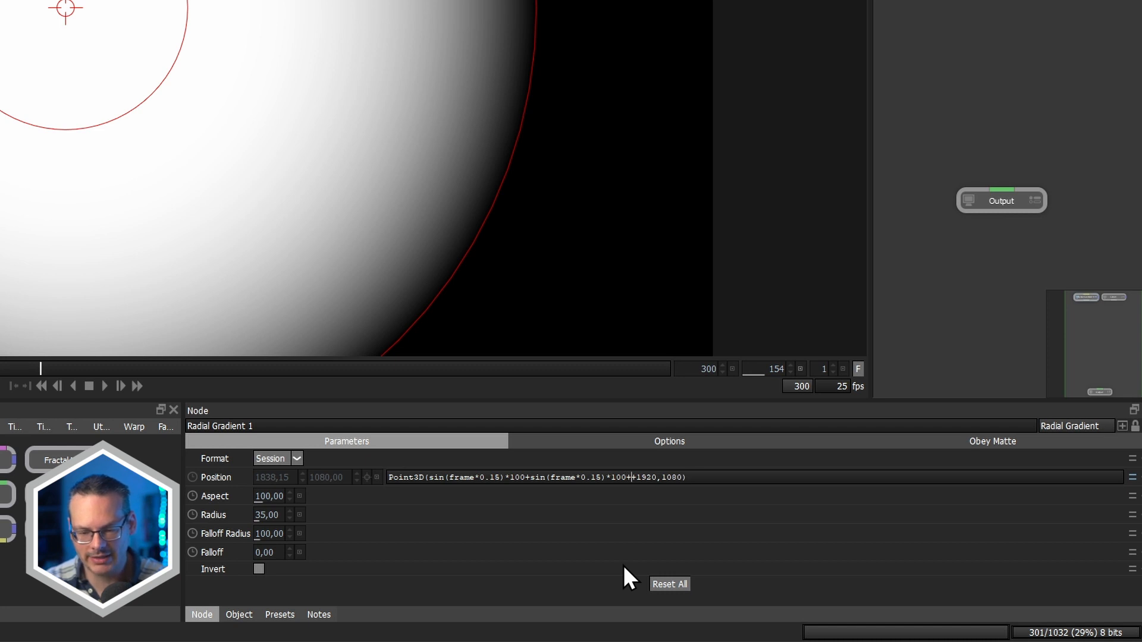
pyautogui.hotkey('ctrl', 'v')
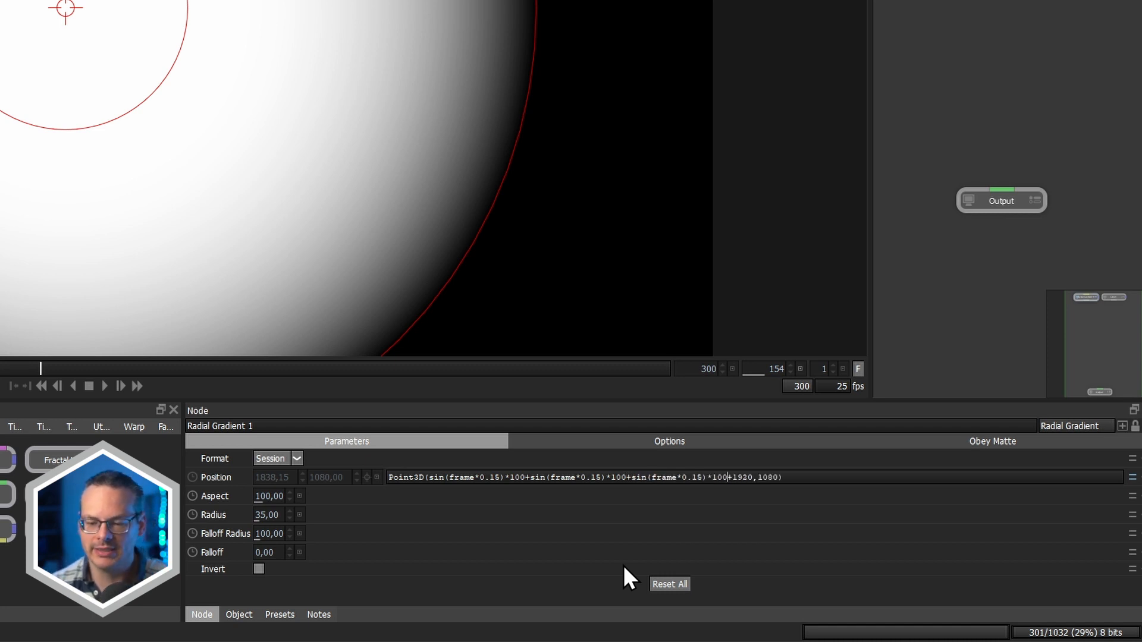
# Set the second sine term's frequency factor to 0.32 in the position expression.
pyautogui.press('Left')
pyautogui.press('Left')
pyautogui.press('Left')
pyautogui.press('Left')
pyautogui.press('Left')
pyautogui.press('Left')
pyautogui.press('Left')
pyautogui.press('Left')
pyautogui.press('Left')
pyautogui.press('Left')
pyautogui.press('Left')
pyautogui.press('Left')
pyautogui.press('Left')
pyautogui.press('Left')
pyautogui.press('Left')
pyautogui.press('Left')
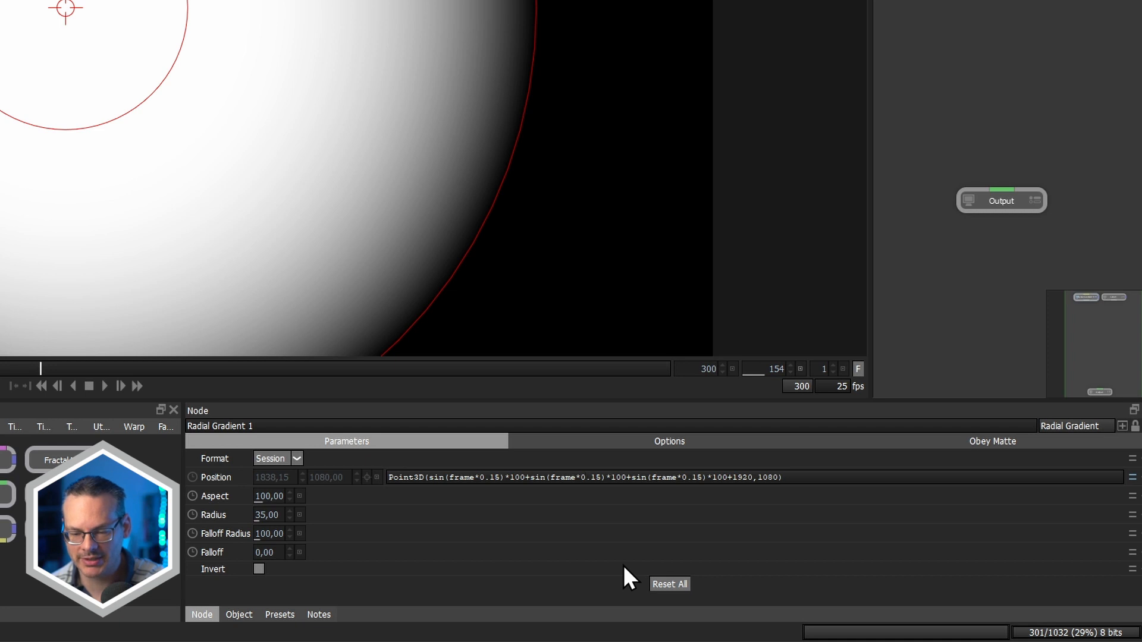
pyautogui.press('Right')
pyautogui.press('Right')
pyautogui.press('Right')
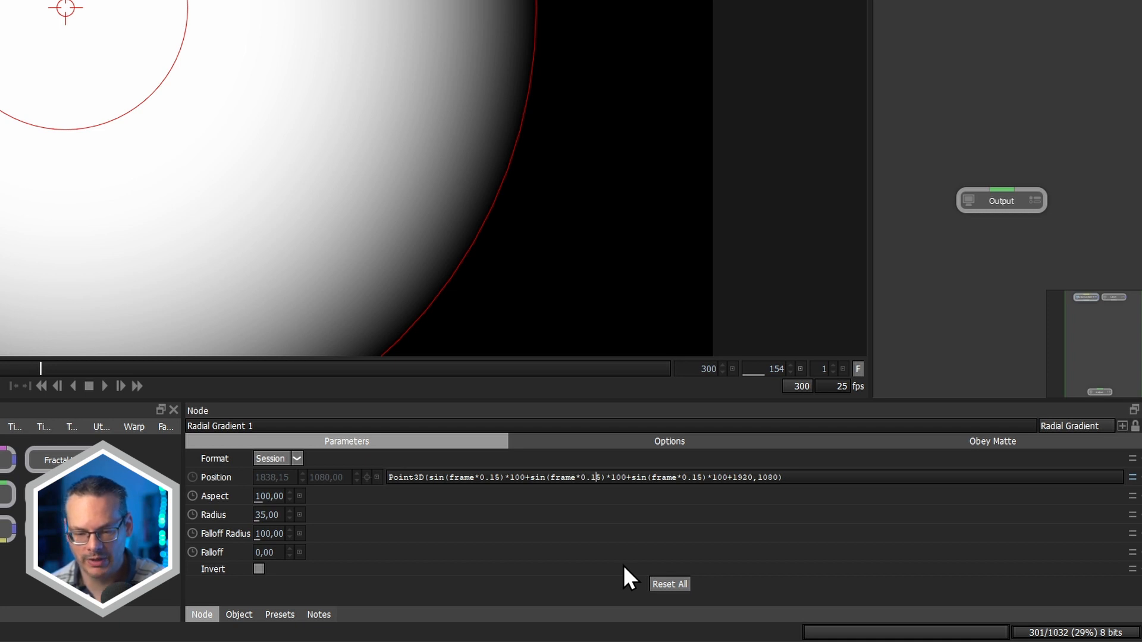
pyautogui.press('BackSpace')
pyautogui.press('Delete')
pyautogui.write('32')
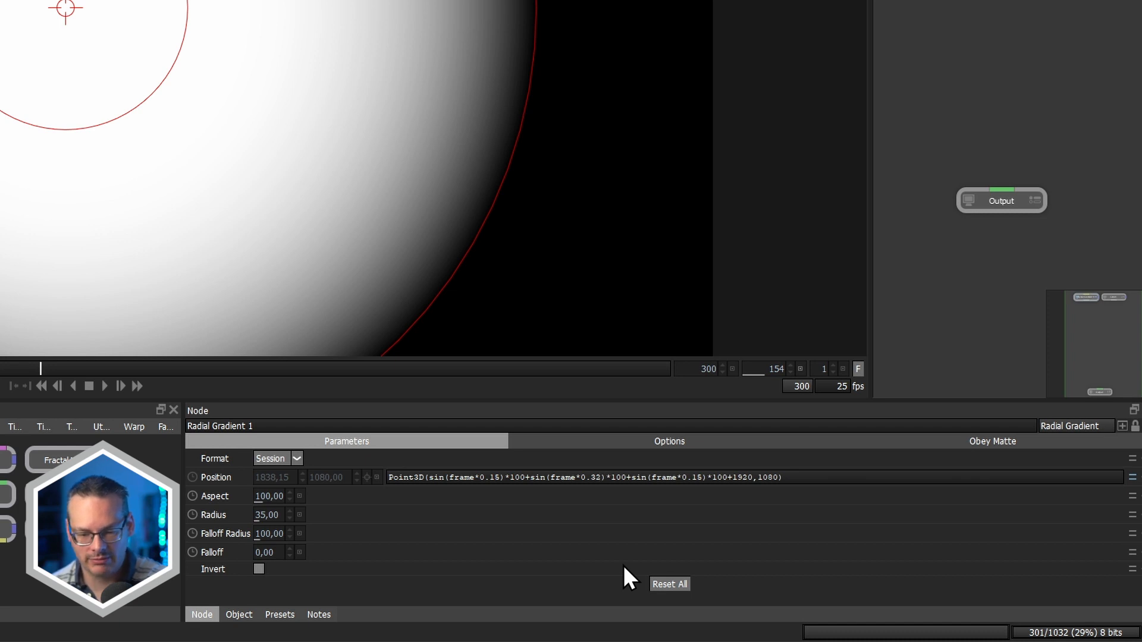
# Set the third sine term's frequency factor to 0.87.
pyautogui.press('Right')
pyautogui.press('Right')
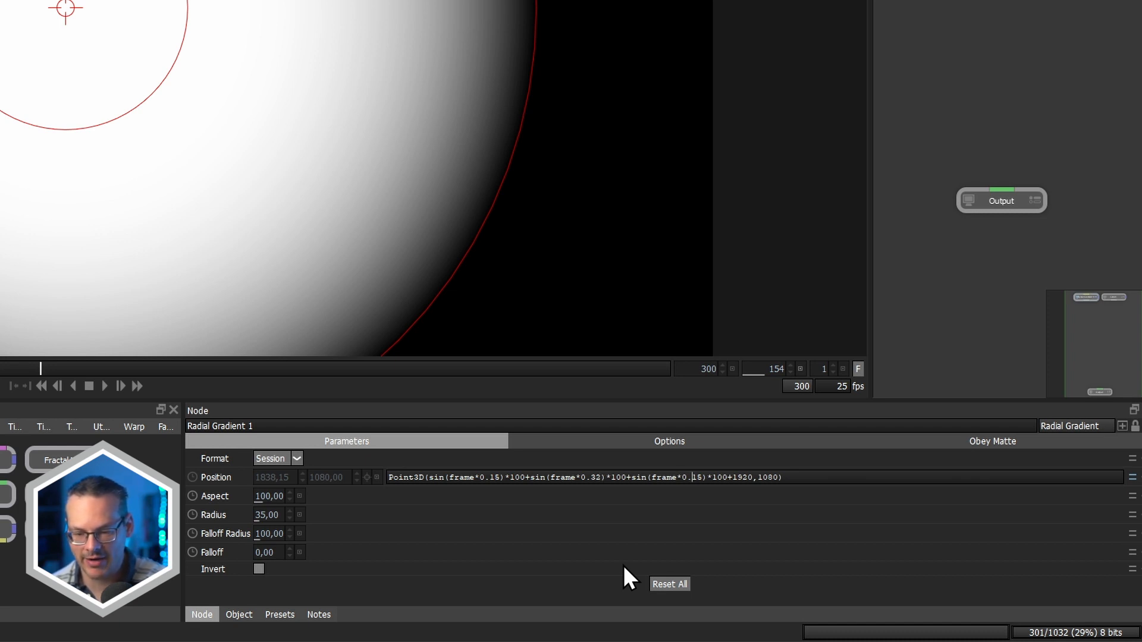
pyautogui.press('Delete')
pyautogui.press('Delete')
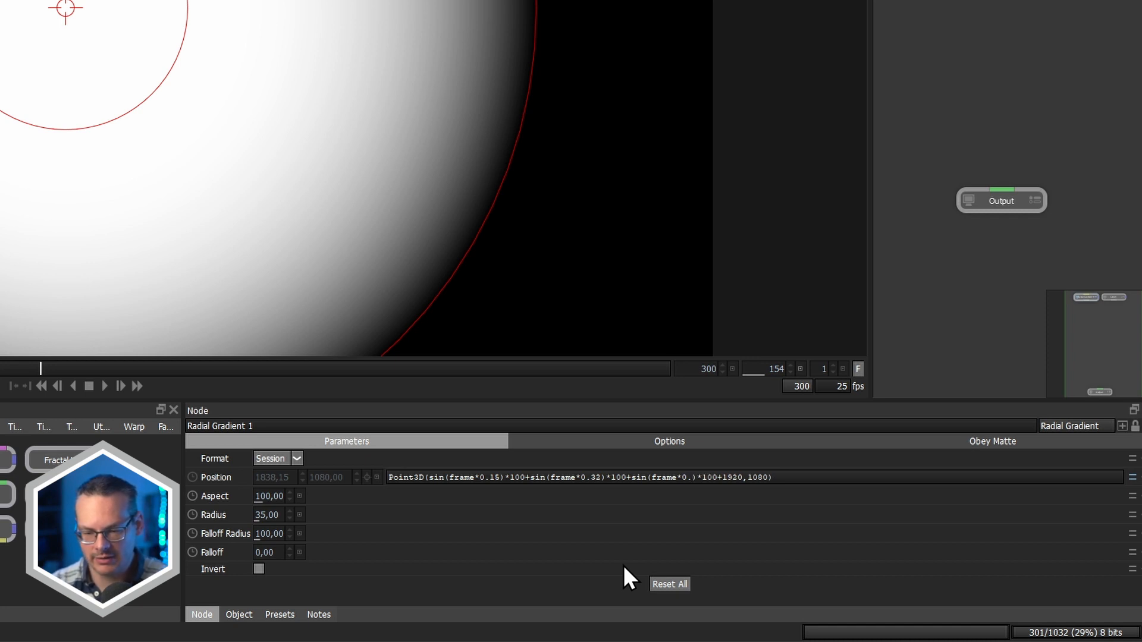
pyautogui.write('87')
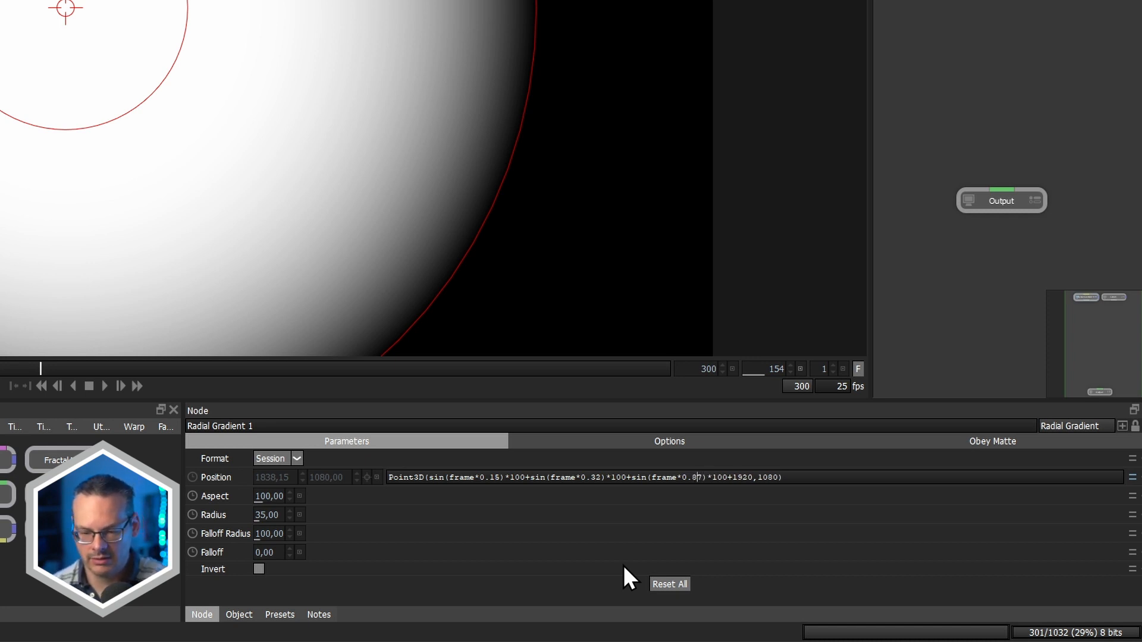
# Set the second sine term's multiplier to 50 in the position expression.
pyautogui.press('Left')
pyautogui.press('Left')
pyautogui.press('Left')
pyautogui.press('Left')
pyautogui.press('Left')
pyautogui.press('Left')
pyautogui.press('Left')
pyautogui.press('Left')
pyautogui.press('Left')
pyautogui.press('Left')
pyautogui.press('Left')
pyautogui.press('Left')
pyautogui.press('Left')
pyautogui.press('Left')
pyautogui.press('Left')
pyautogui.press('Left')
pyautogui.press('BackSpace')
pyautogui.press('BackSpace')
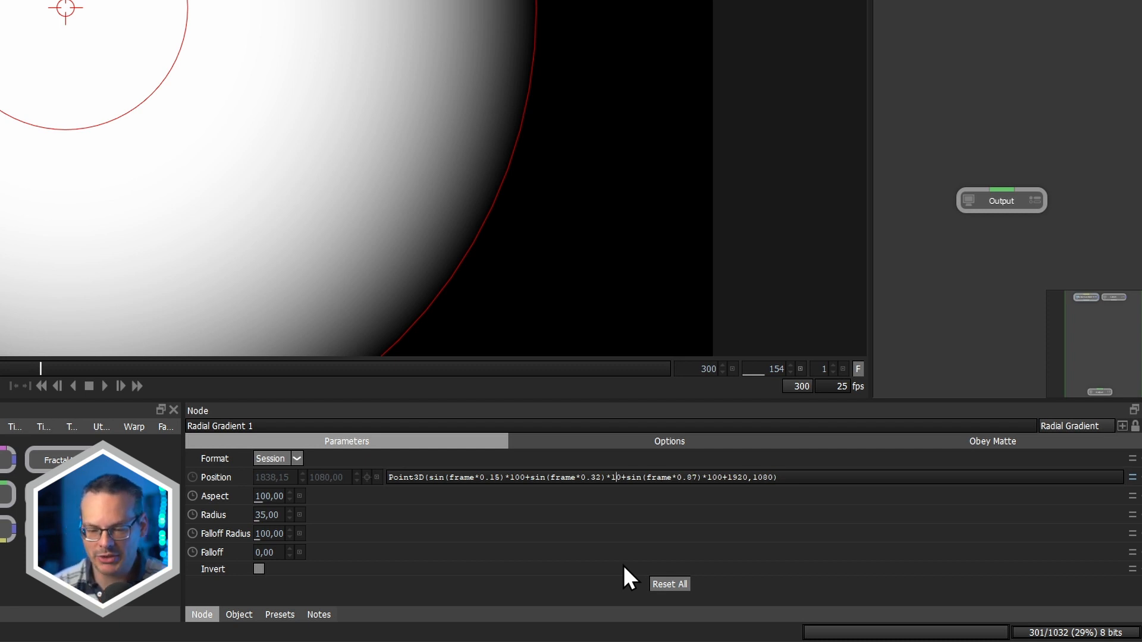
pyautogui.write('5')
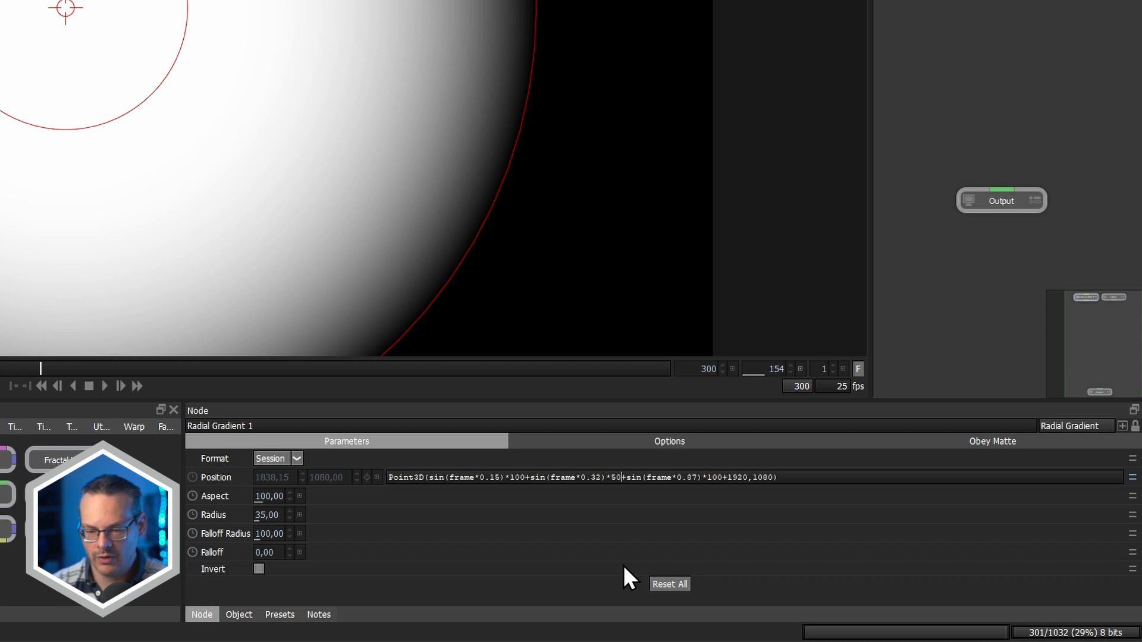
# Set the third sine term's multiplier to 35, apply the expression and play back the animation.
pyautogui.press('BackSpace')
pyautogui.press('Delete')
pyautogui.write('35')
pyautogui.press('Delete')
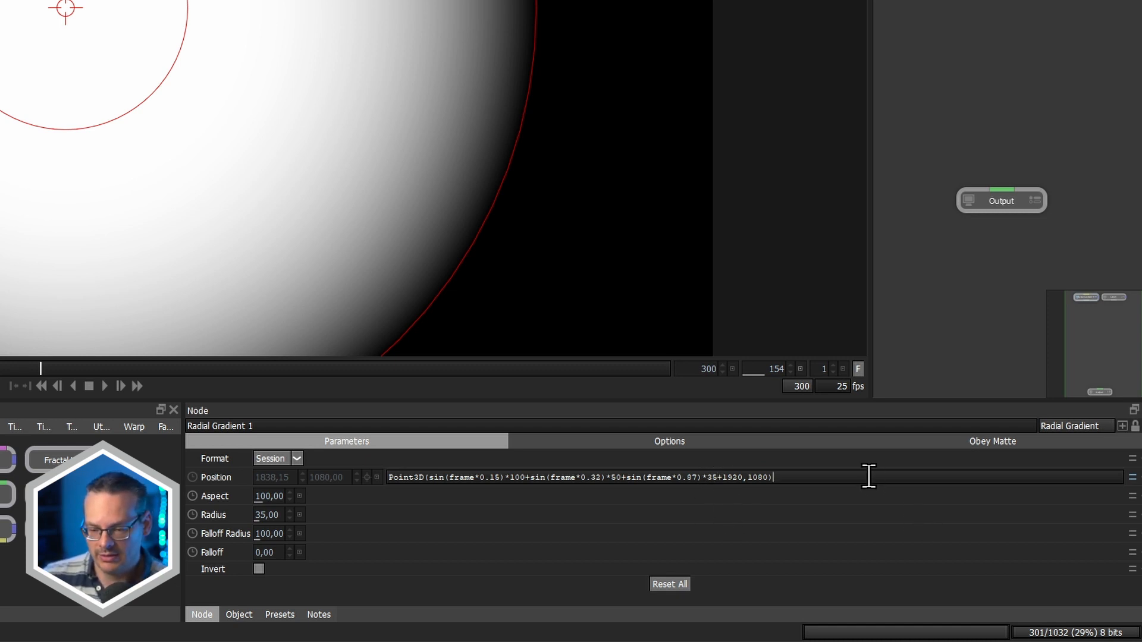
pyautogui.press('Return')
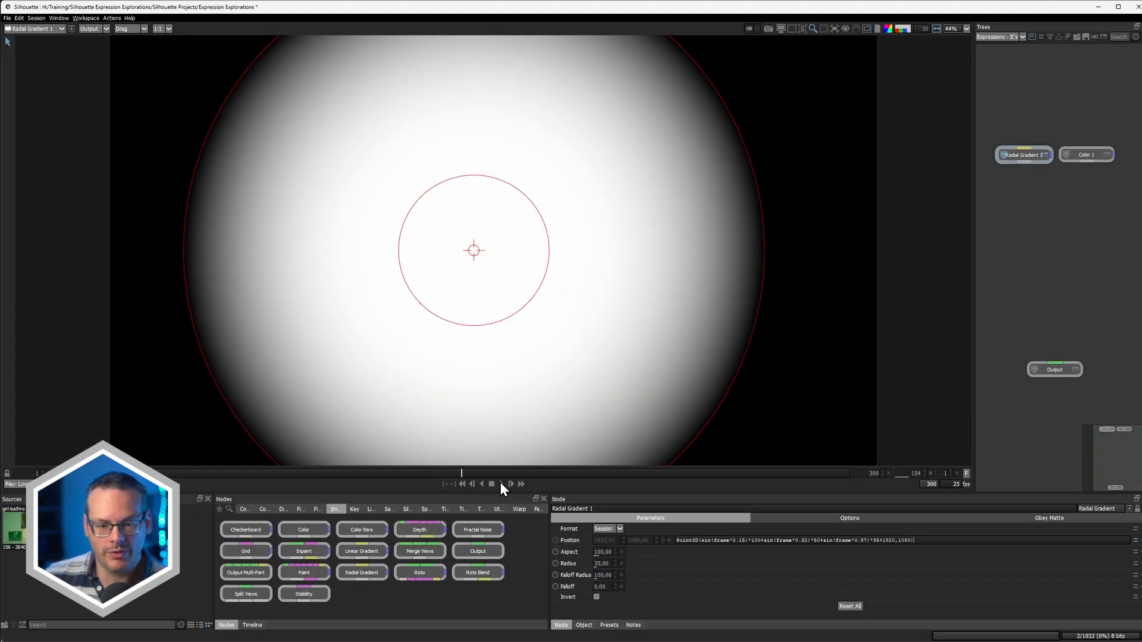
pyautogui.click(501, 484)
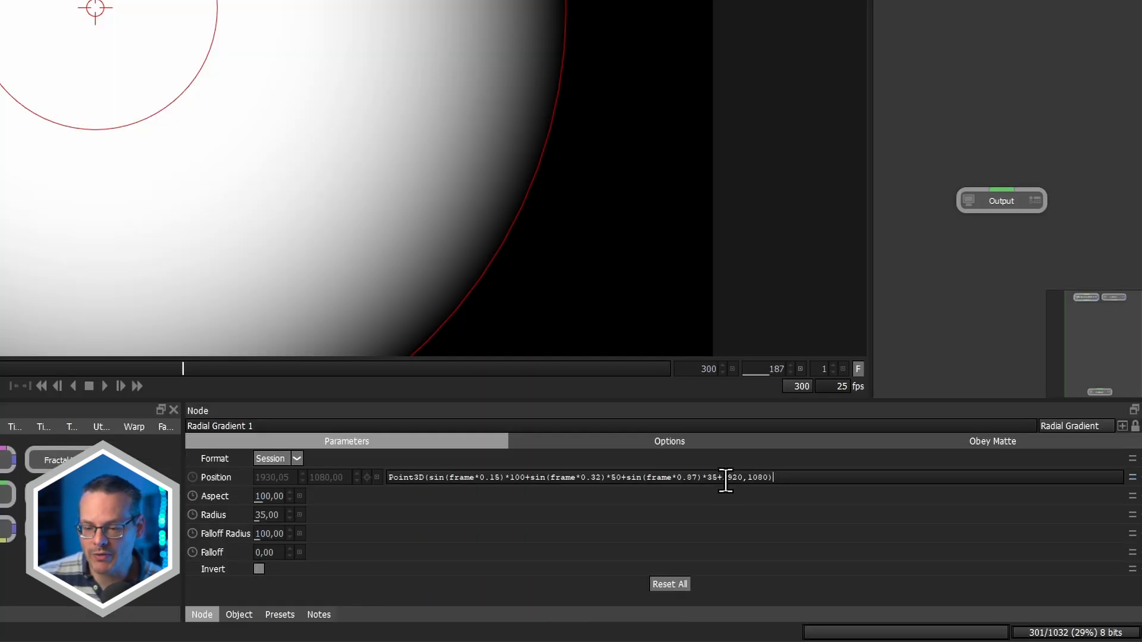
pyautogui.moveTo(723, 477); pyautogui.dragTo(743, 478)
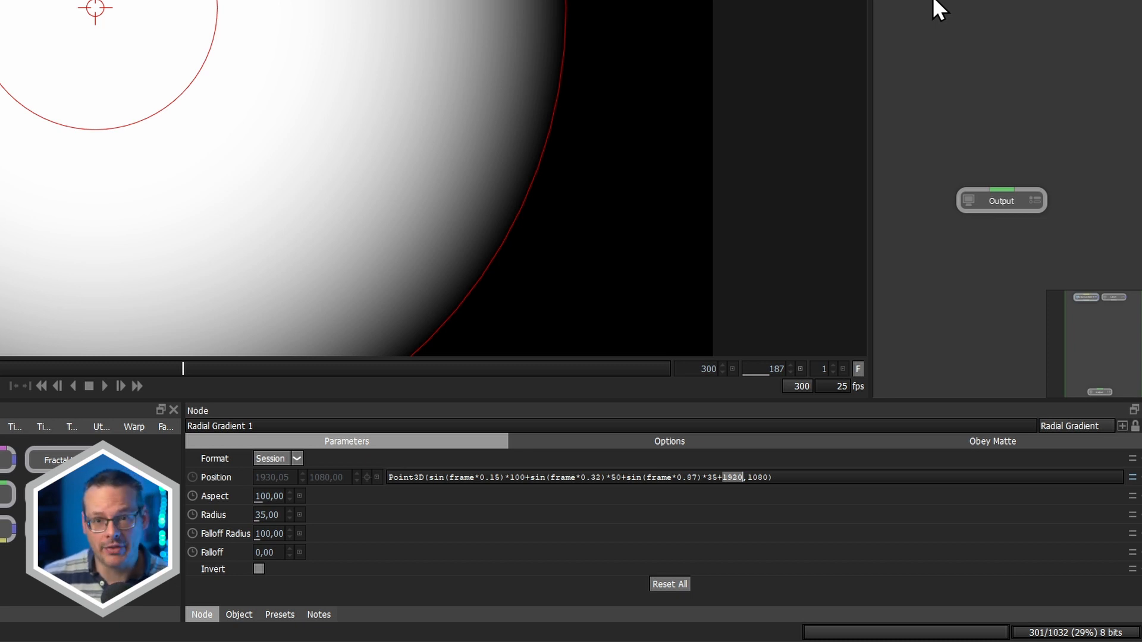
pyautogui.press('Return')
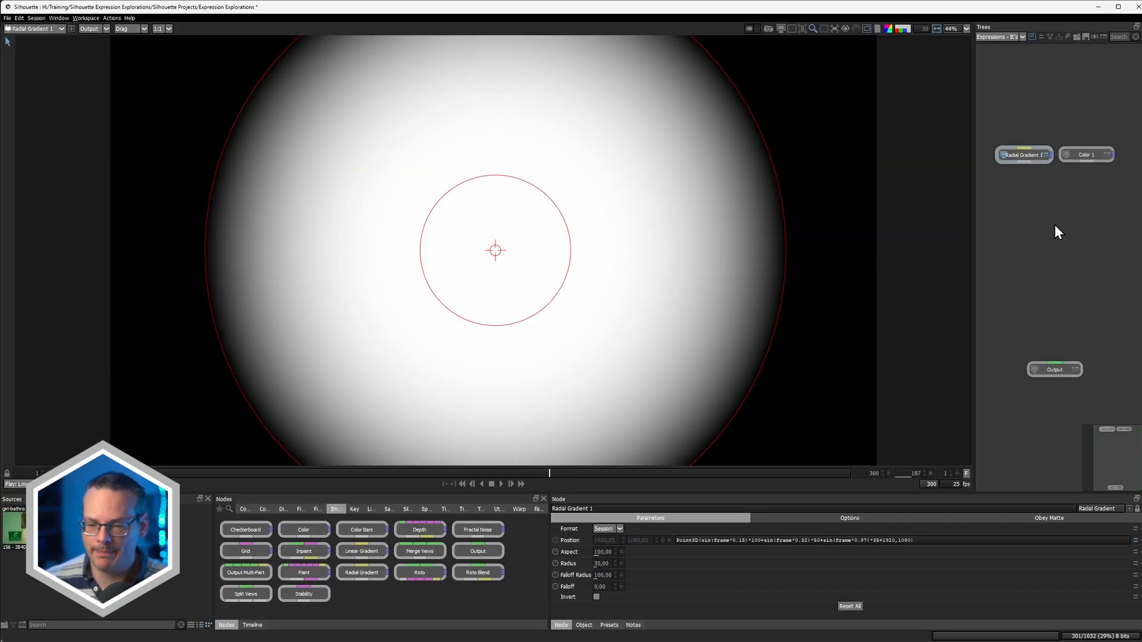
# Add a Transform node to the tree and place it unconnected below the Radial Gradient node.
pyautogui.press('Tab')
pyautogui.write('trans')
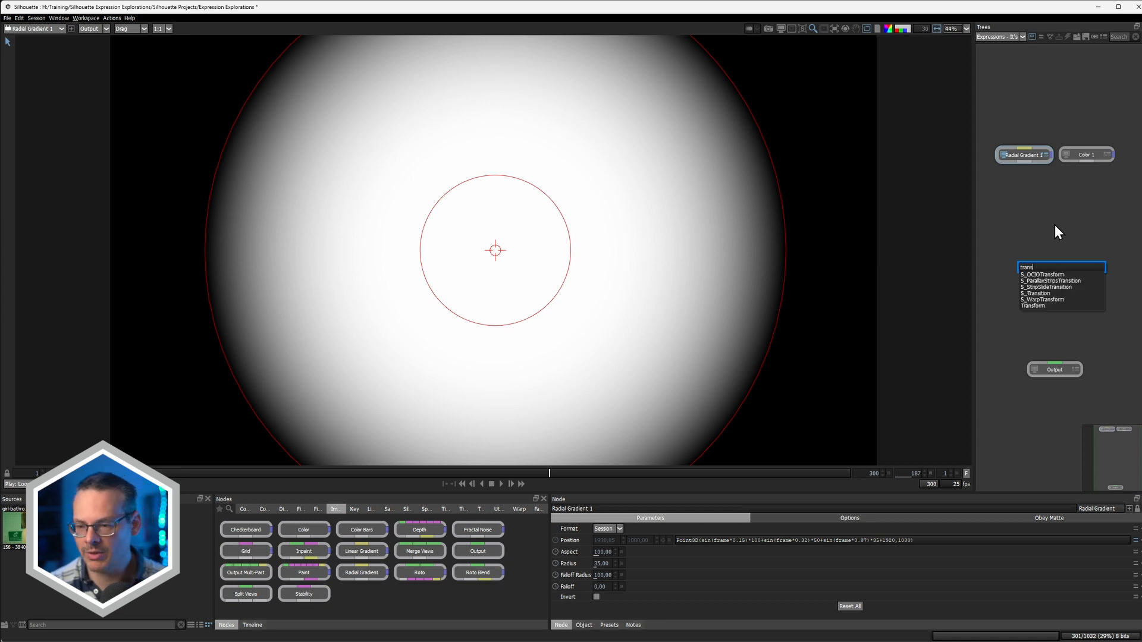
pyautogui.press('Down')
pyautogui.press('Down')
pyautogui.press('Down')
pyautogui.press('Down')
pyautogui.press('Down')
pyautogui.press('Down')
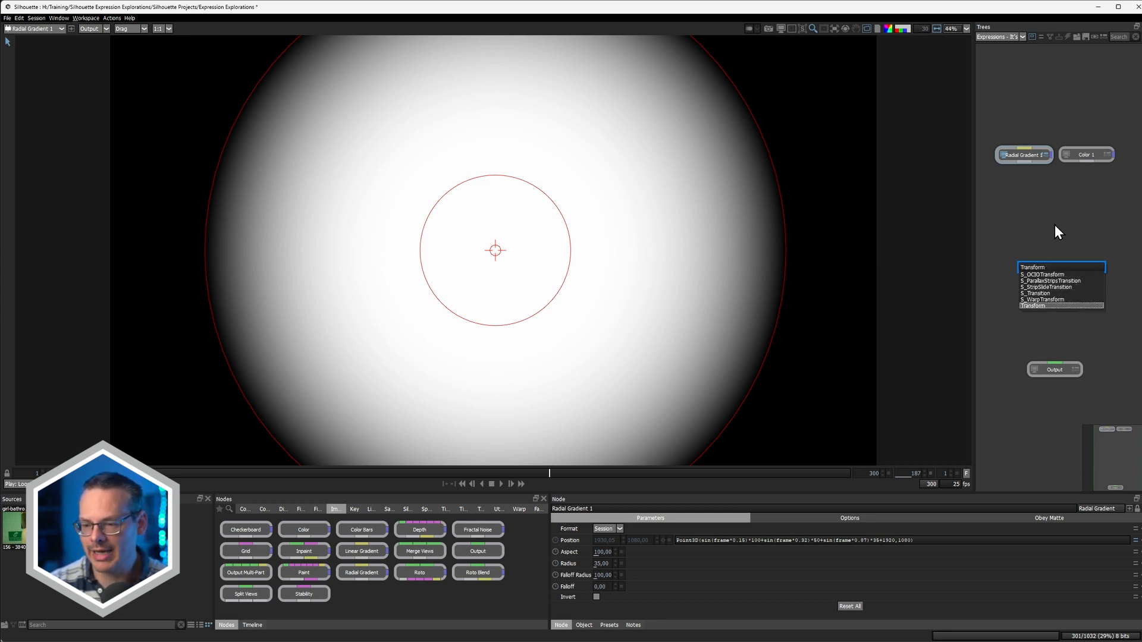
pyautogui.press('Return')
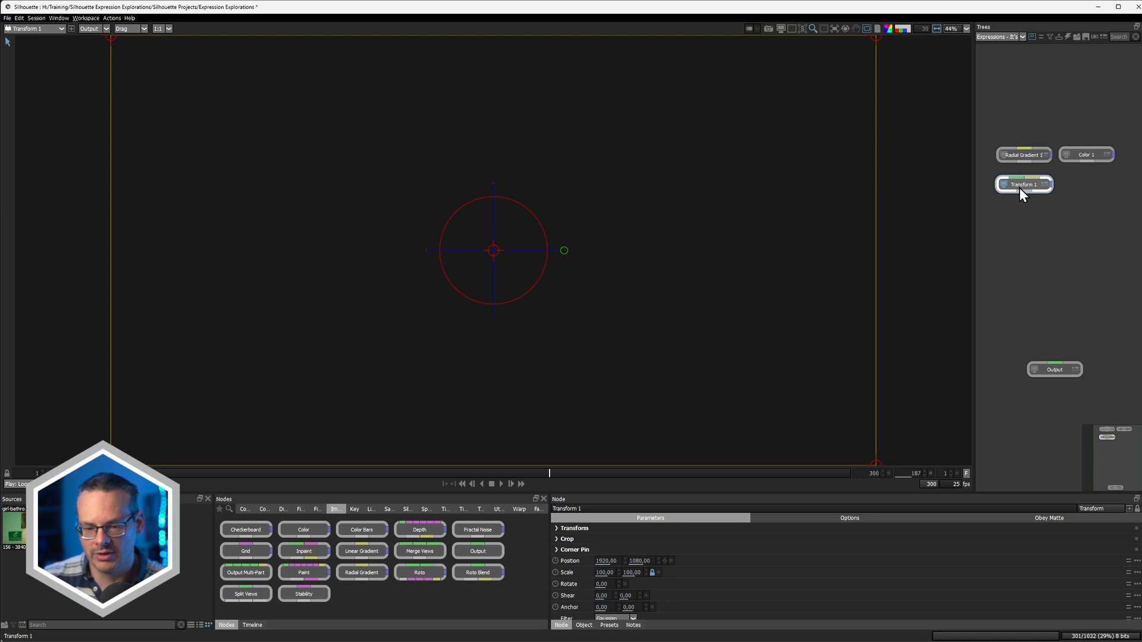
pyautogui.moveTo(1020, 187); pyautogui.dragTo(1031, 216)
# Scrub Transform 1's Rotate value to -360 and up to 360, and reset it.
pyautogui.moveTo(603, 587); pyautogui.dragTo(738, 586)
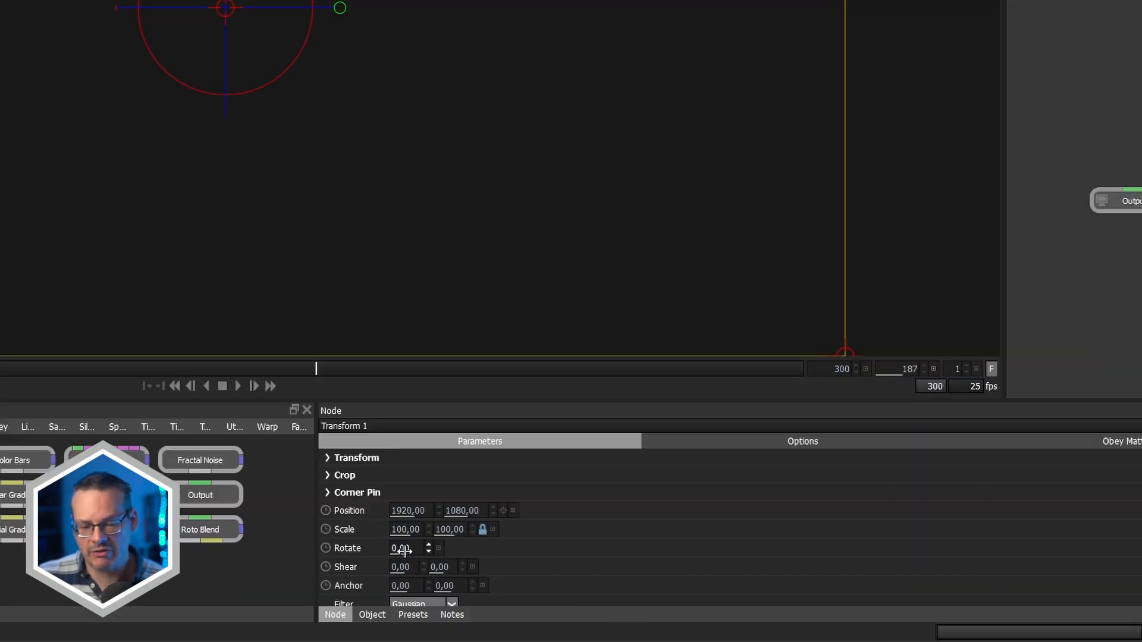
pyautogui.moveTo(621, 551); pyautogui.dragTo(773, 532)
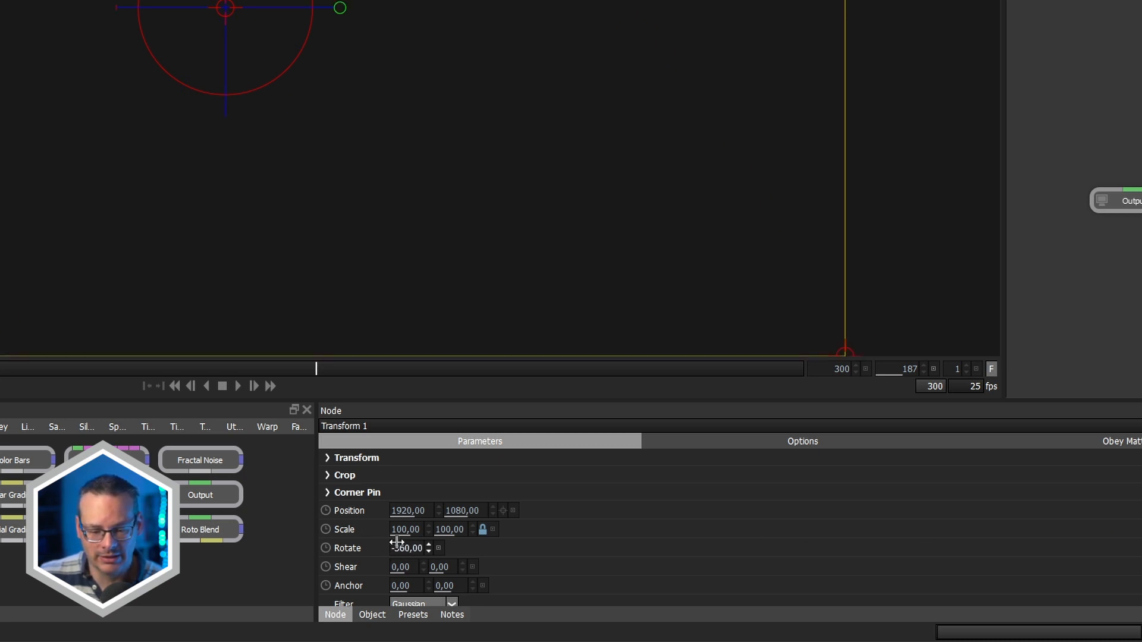
pyautogui.moveTo(404, 543); pyautogui.dragTo(1008, 545)
pyautogui.moveTo(407, 548); pyautogui.dragTo(1081, 572)
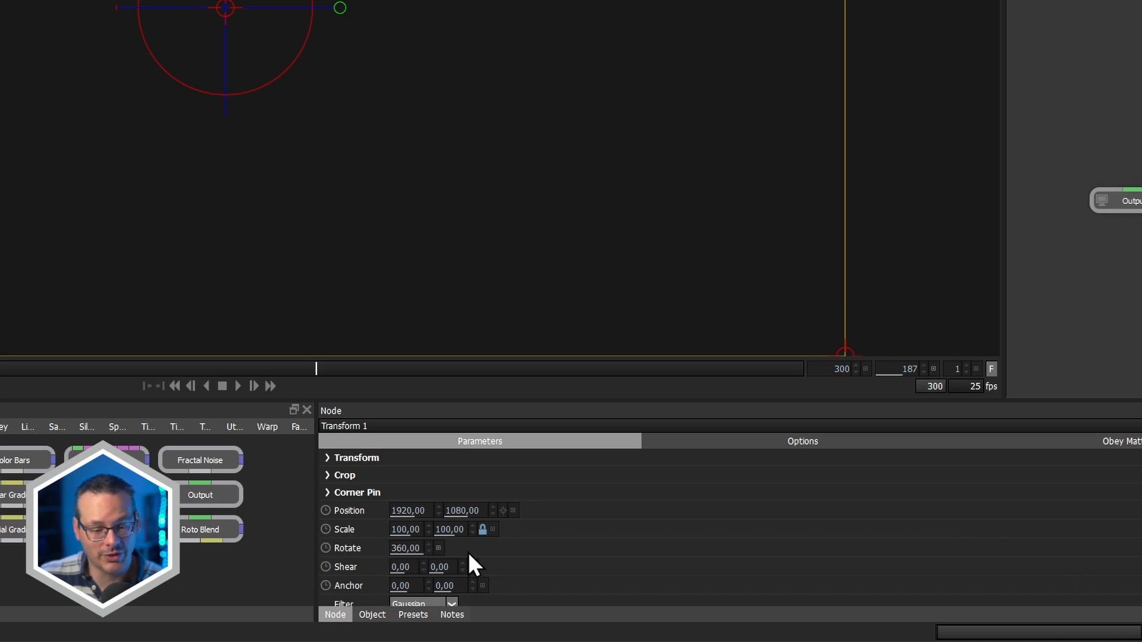
pyautogui.click(437, 543)
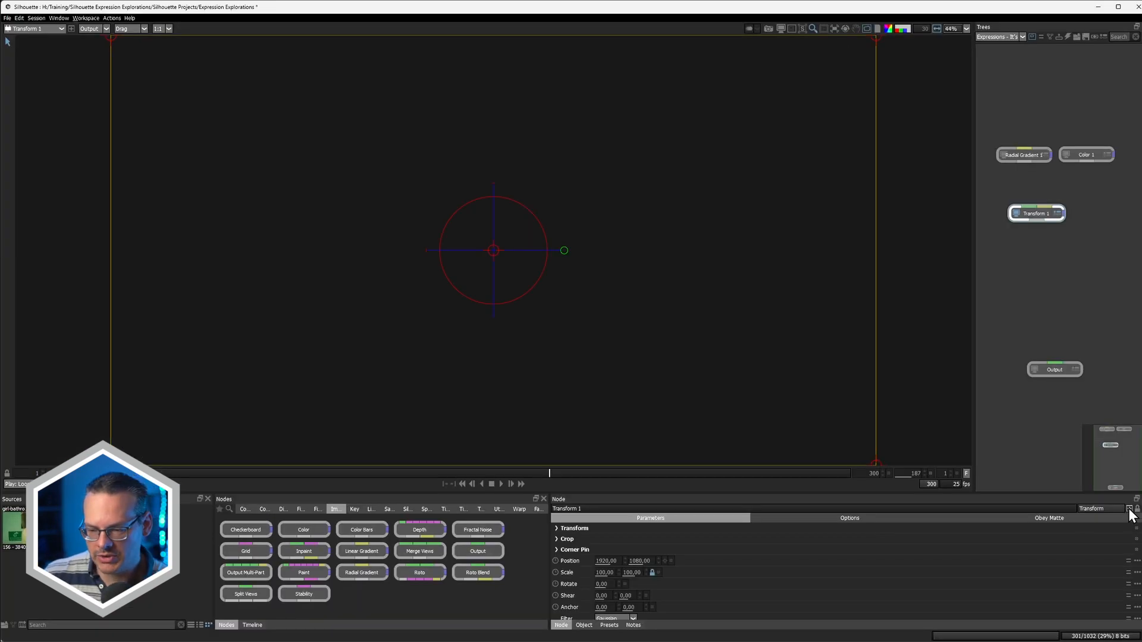
# Open a second node parameter view, make it a narrow column beside the first, and show the node parameters in the original view.
pyautogui.click(1130, 510)
pyautogui.moveTo(656, 620); pyautogui.dragTo(1097, 566)
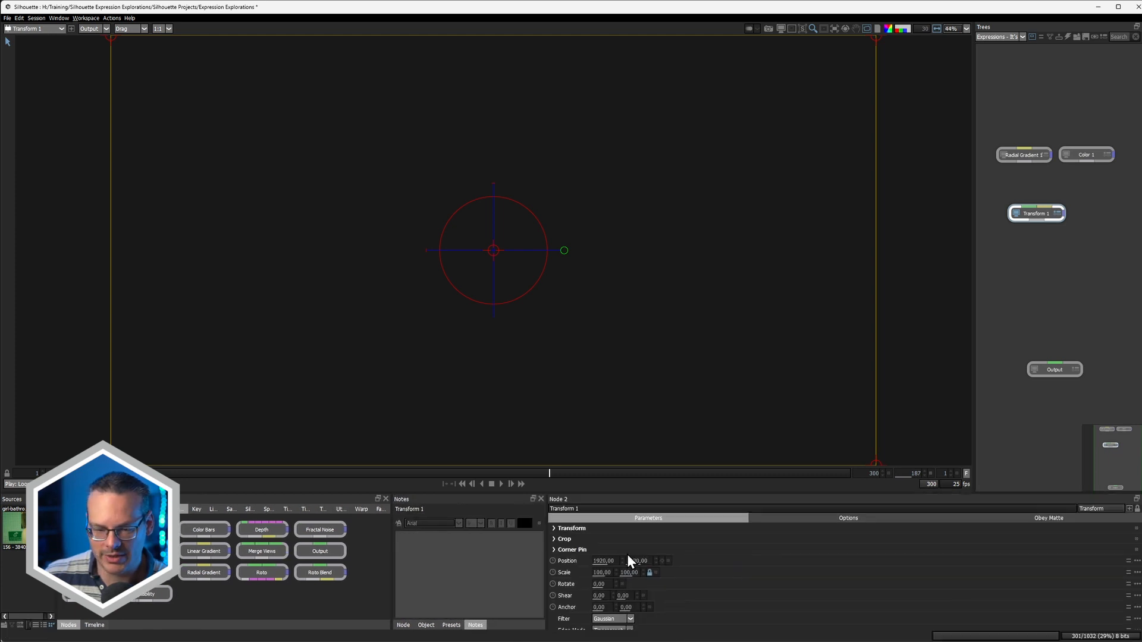
pyautogui.moveTo(546, 540); pyautogui.dragTo(954, 539)
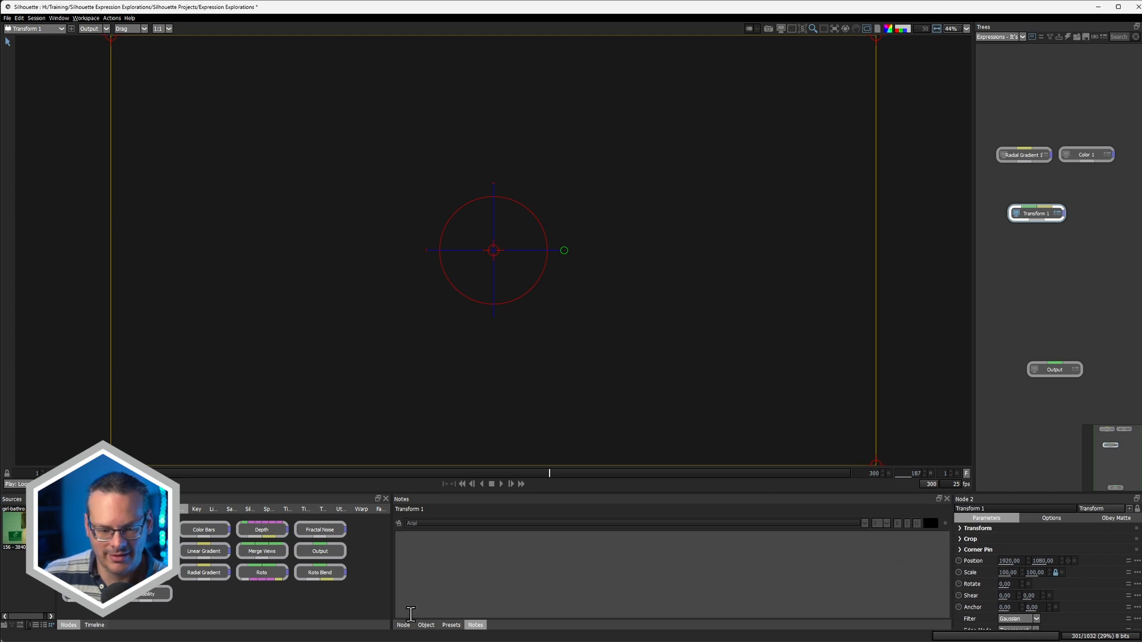
pyautogui.click(405, 625)
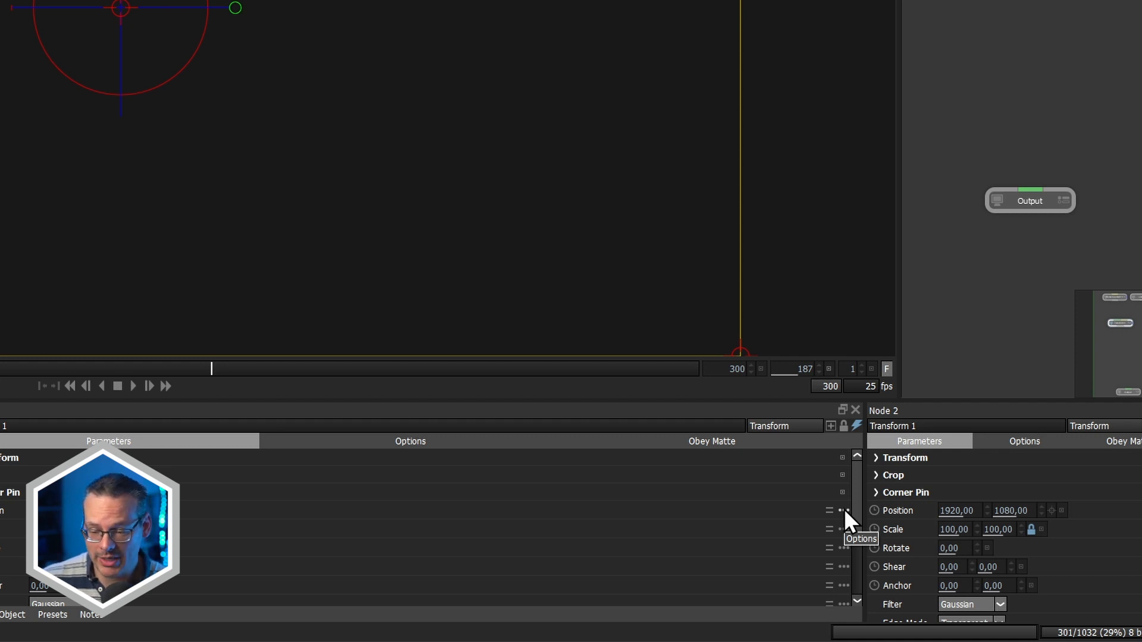
# Copy Transform 1's position expression reference and replace 1920 with Transform_1.position.x in Radial Gradient 1's position expression.
pyautogui.click(844, 509)
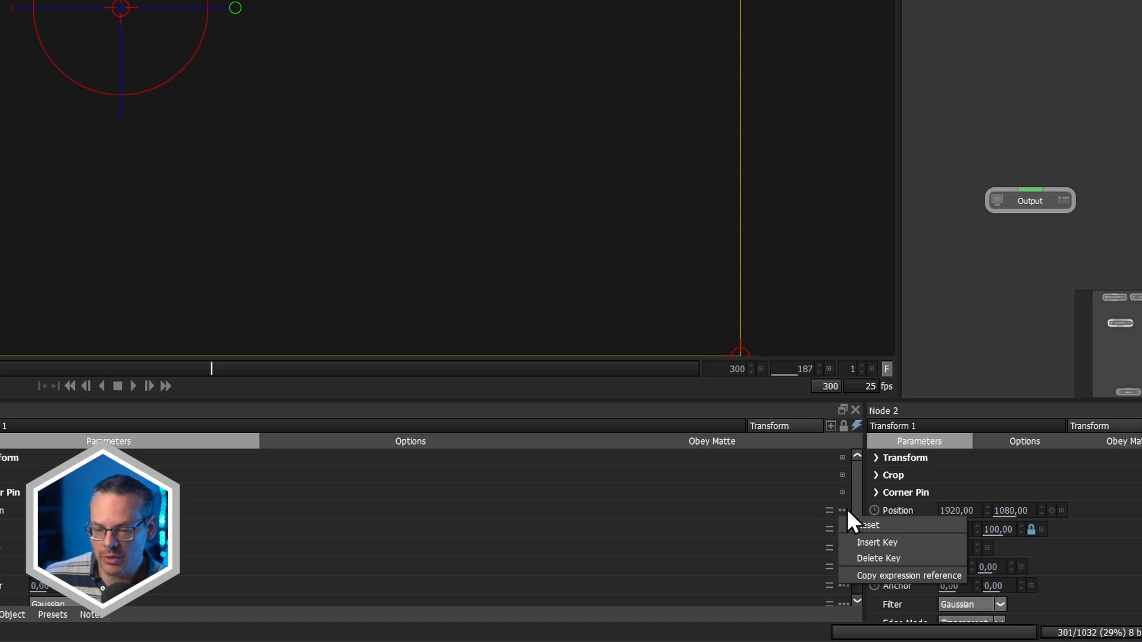
pyautogui.click(930, 576)
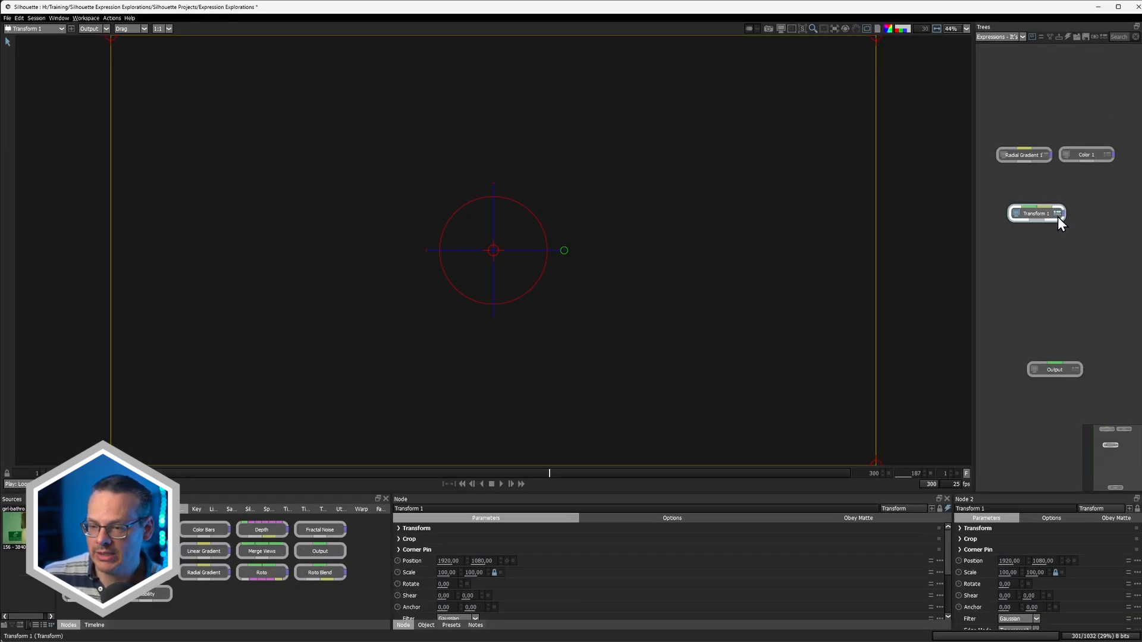
pyautogui.click(1047, 156)
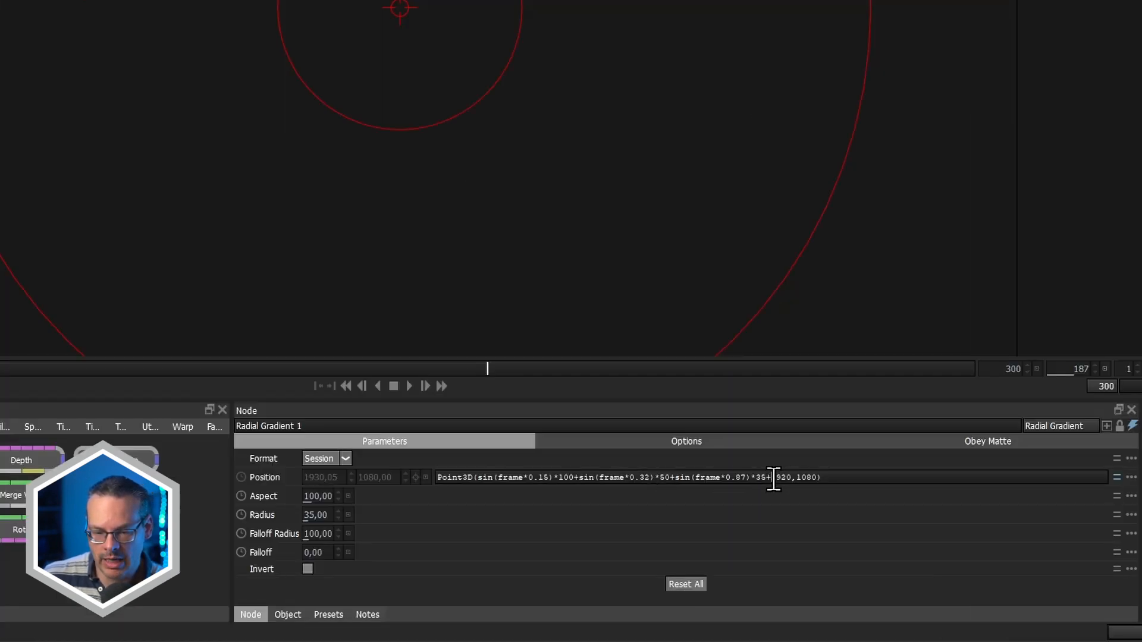
pyautogui.moveTo(773, 477); pyautogui.dragTo(793, 477)
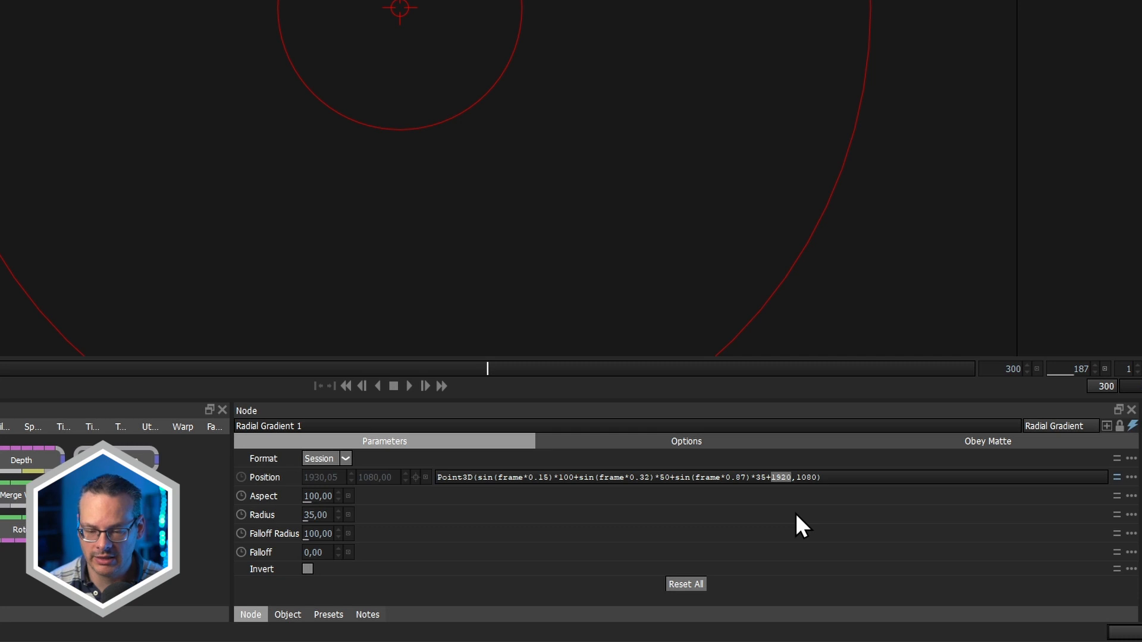
pyautogui.press('BackSpace')
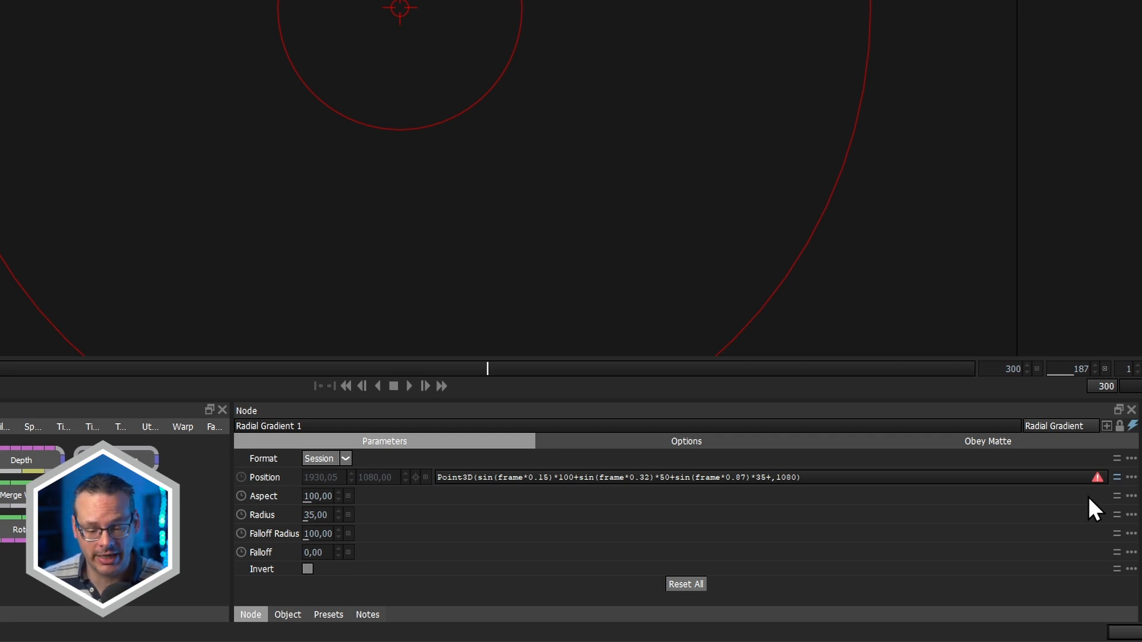
pyautogui.hotkey('ctrl', 'v')
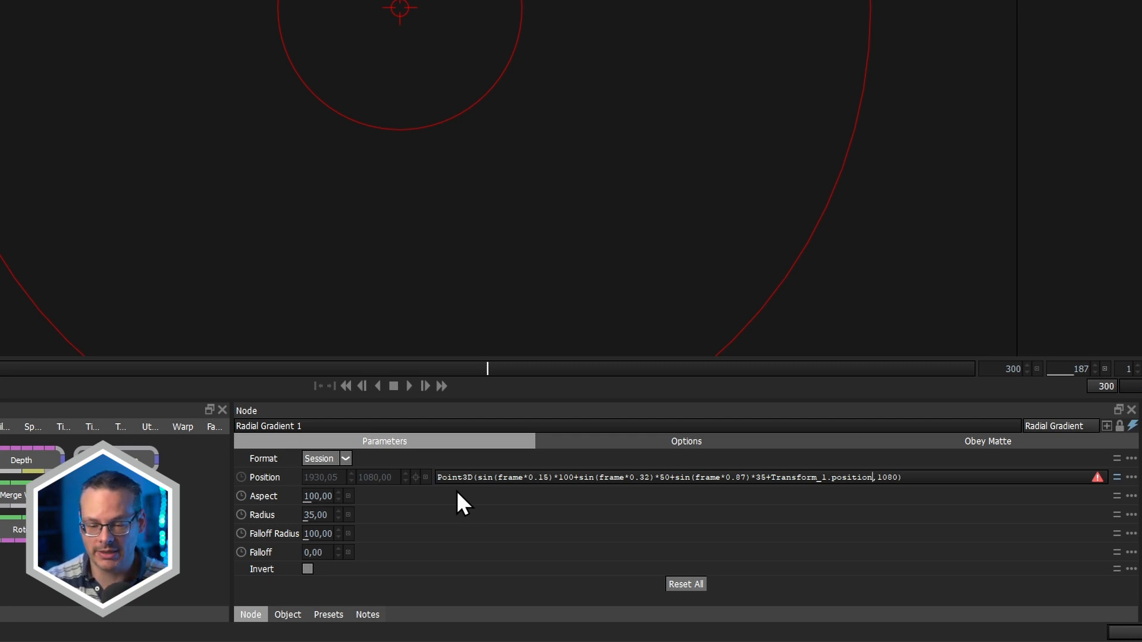
pyautogui.write('.')
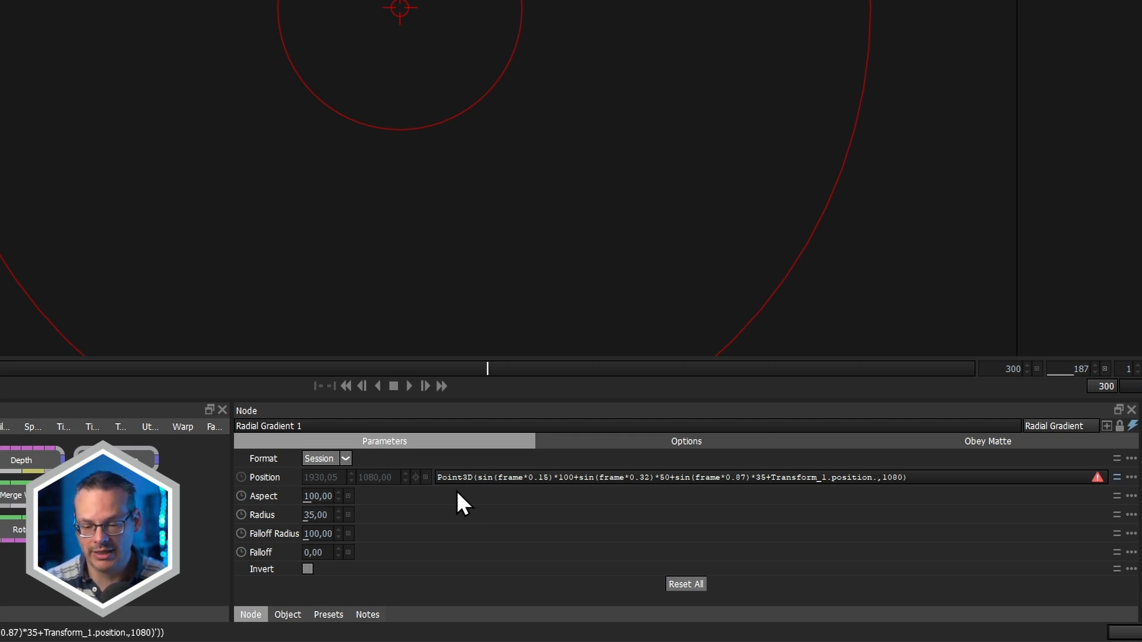
pyautogui.write('x')
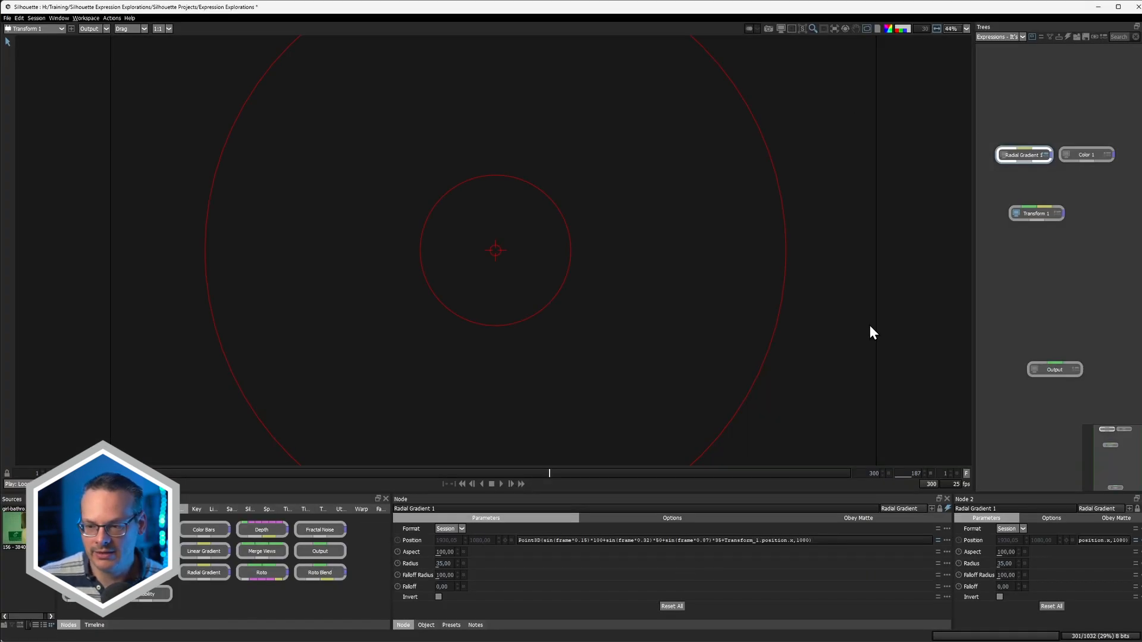
# Show Radial Gradient 1's output in the viewer and play back its animation.
pyautogui.click(1004, 154)
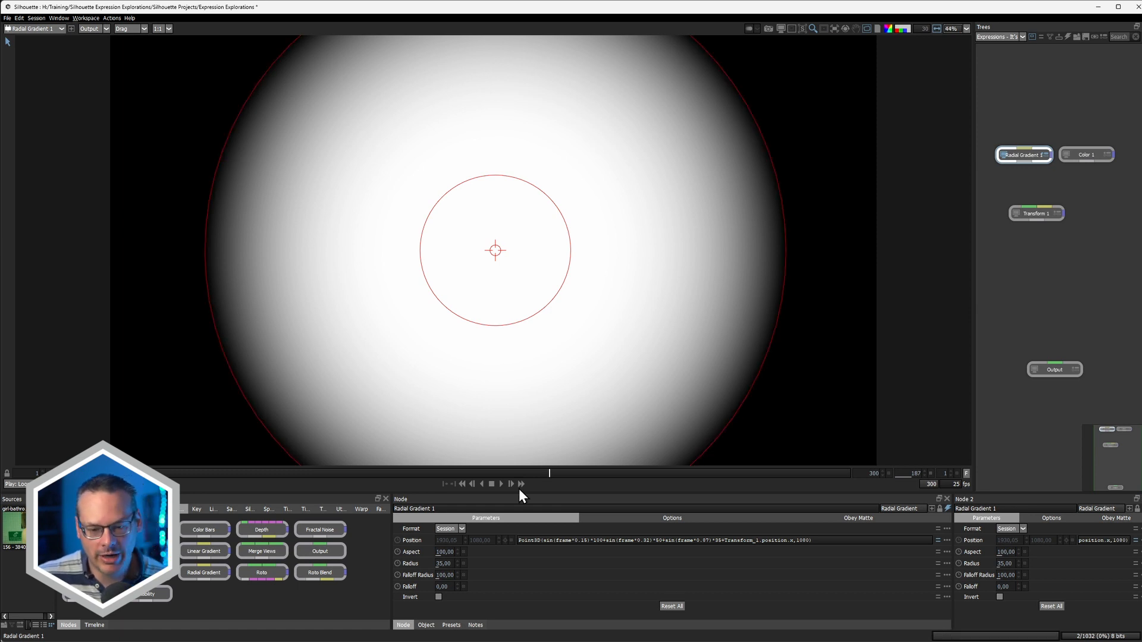
pyautogui.click(502, 484)
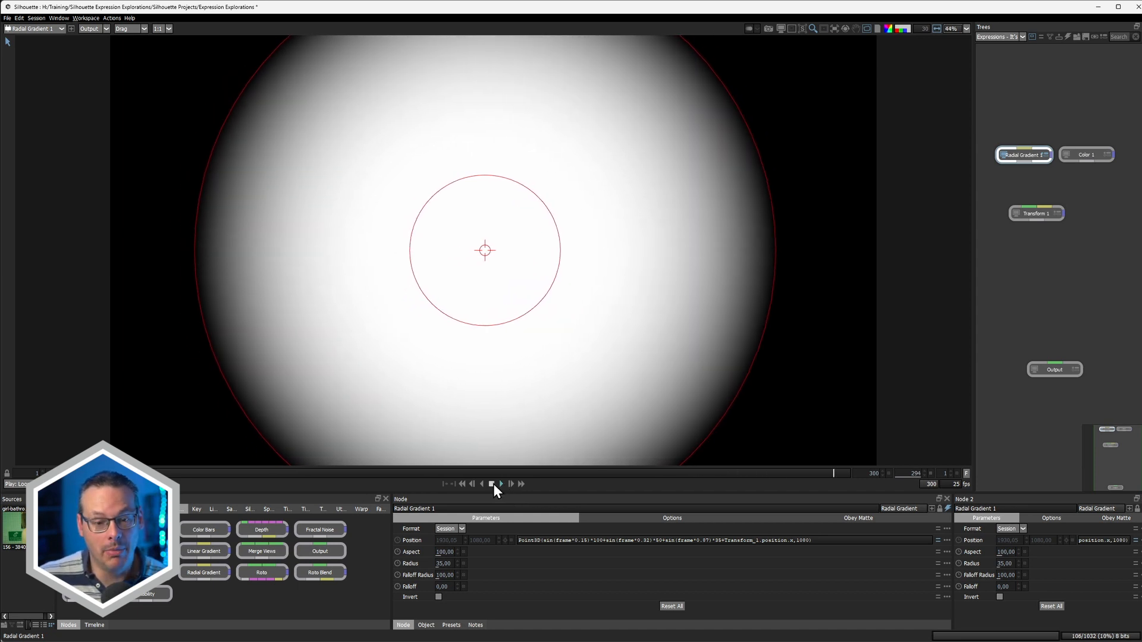
# Animate Transform 1's X position from 0 at frame 1 to 3841 at frame 300, and play back the result with Radial Gradient 1 selected.
pyautogui.click(1054, 213)
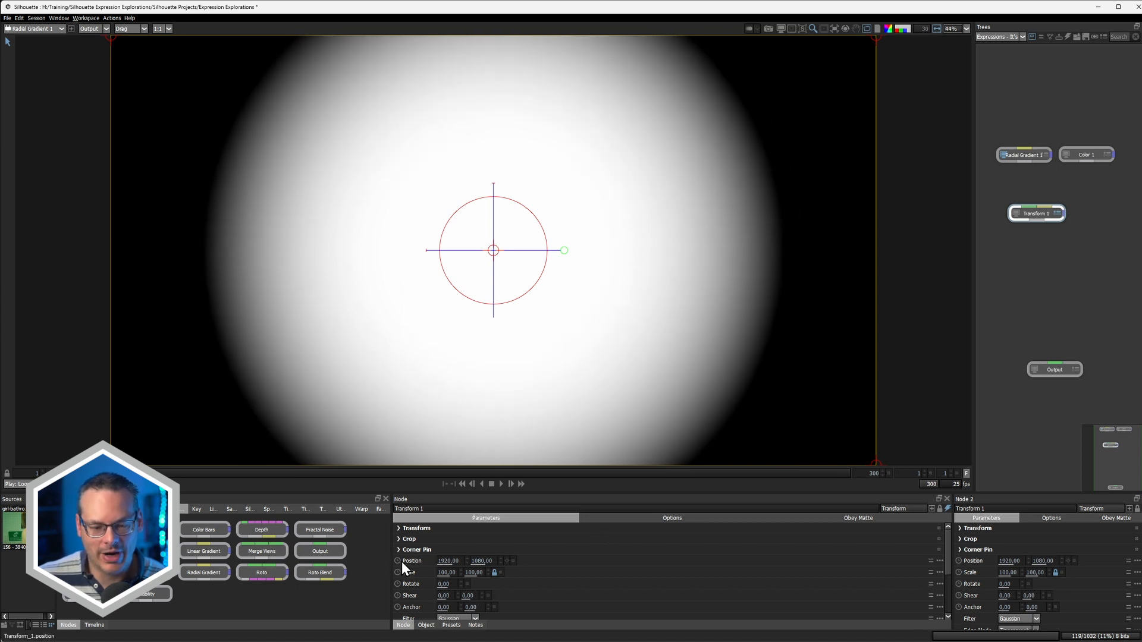
pyautogui.click(454, 560)
pyautogui.write('0')
pyautogui.press('Return')
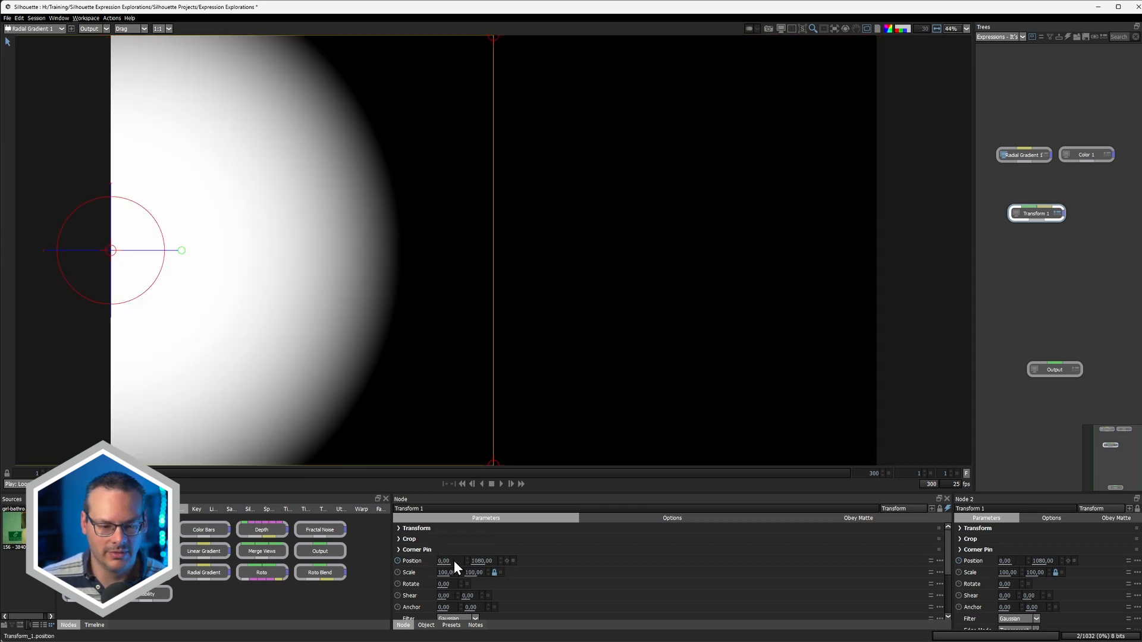
pyautogui.moveTo(48, 474); pyautogui.dragTo(878, 479)
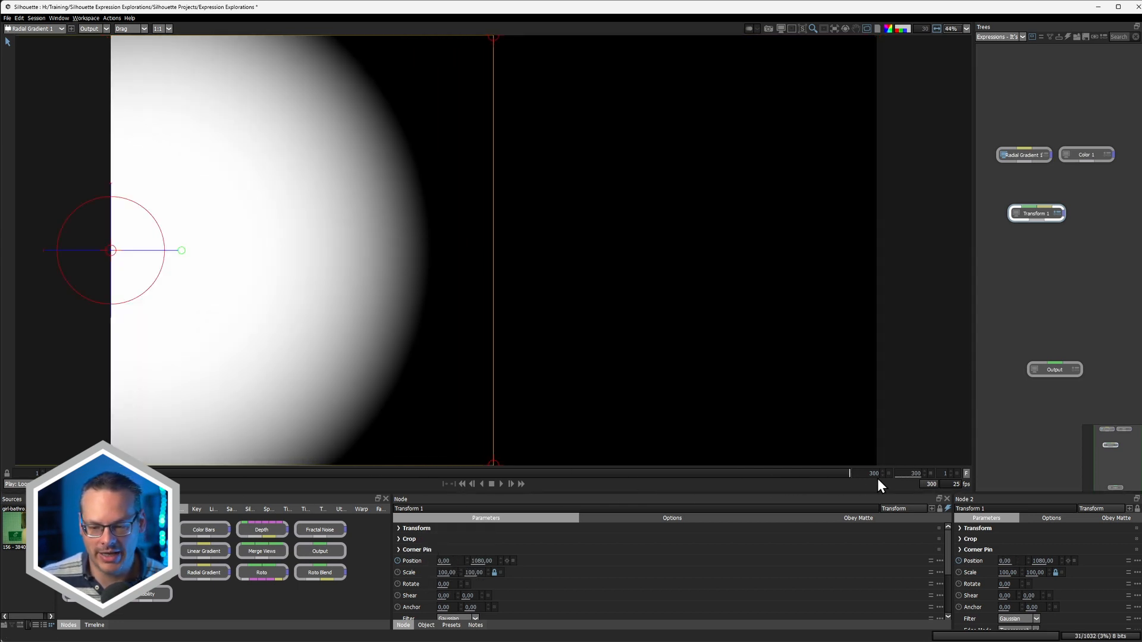
pyautogui.moveTo(402, 562); pyautogui.dragTo(1131, 569)
pyautogui.moveTo(446, 561); pyautogui.dragTo(564, 562)
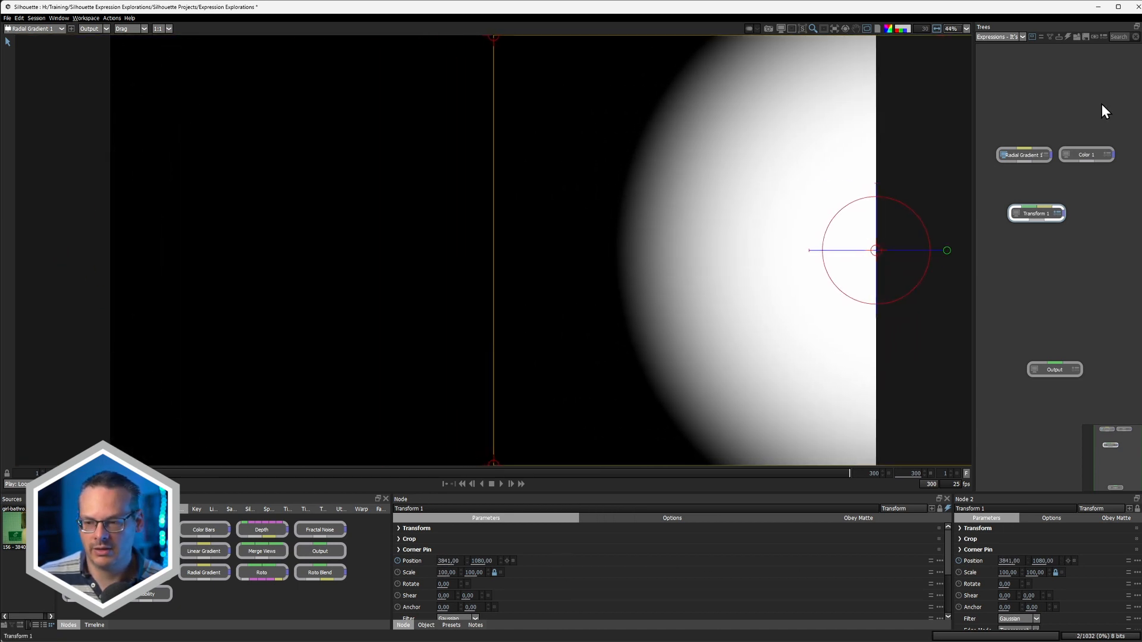
pyautogui.click(1019, 156)
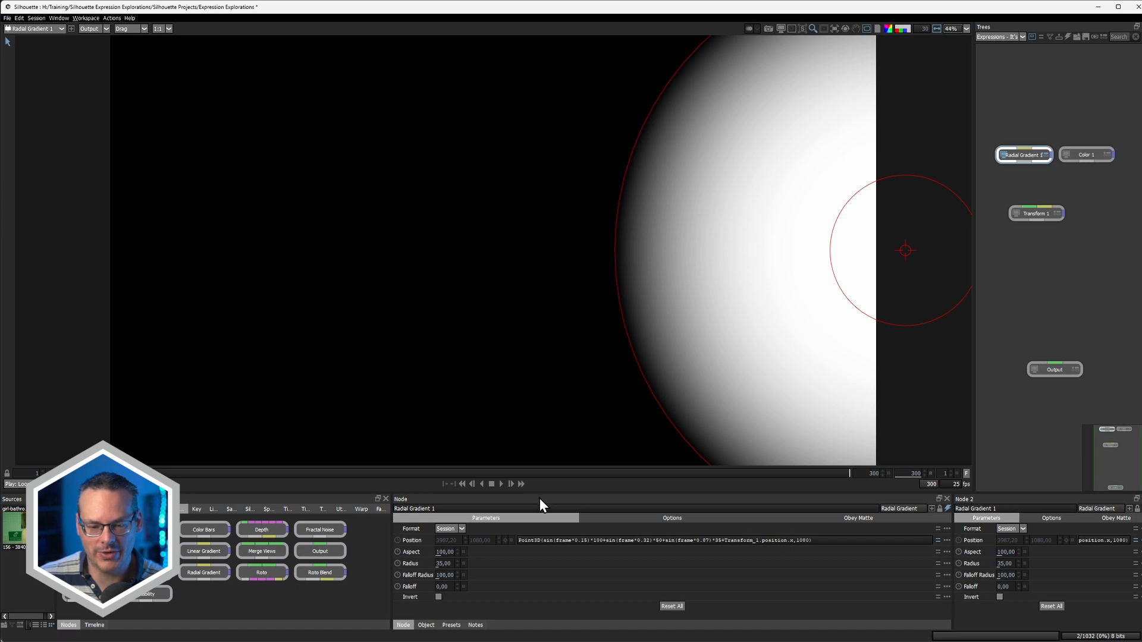
pyautogui.click(501, 484)
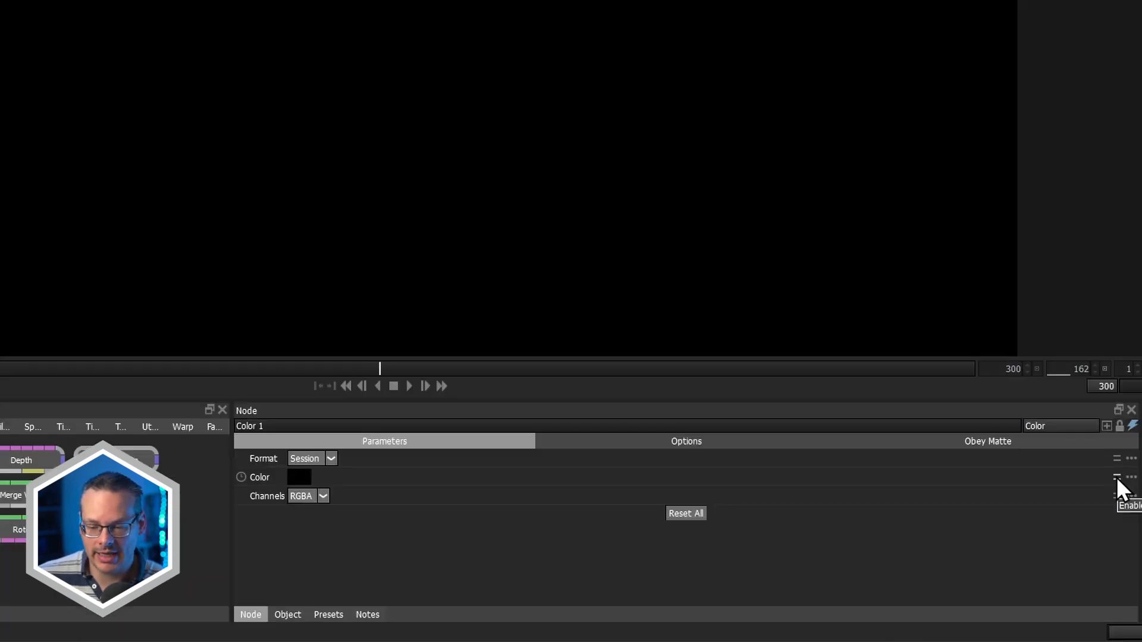
# Enable an expression on Color 1's Color parameter and set it to Color(1,1,1,1).
pyautogui.click(1116, 477)
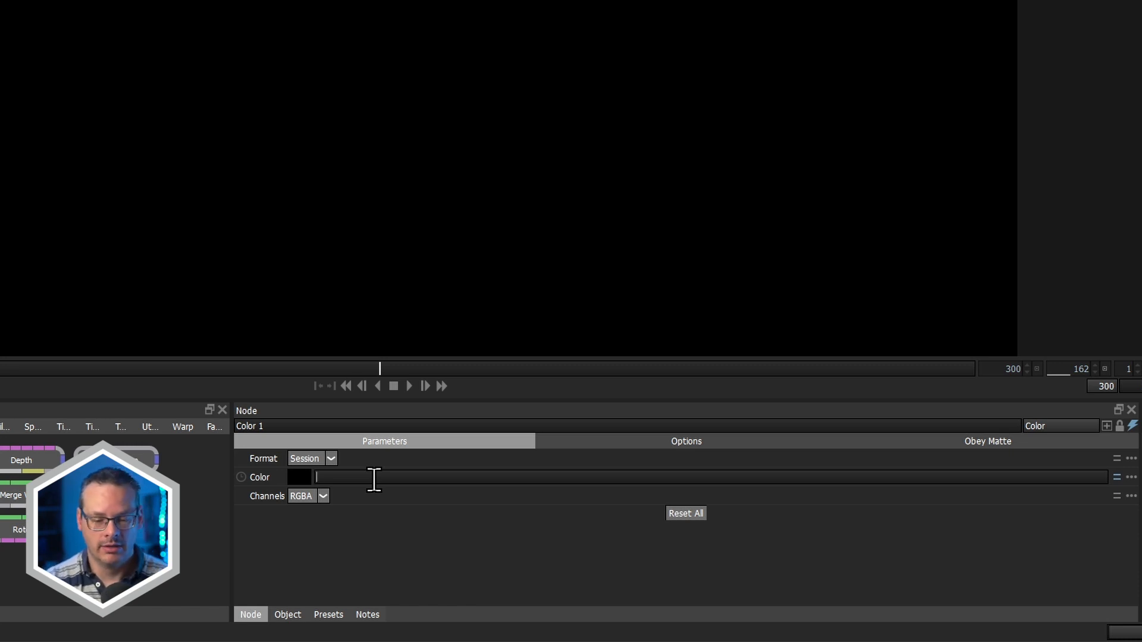
pyautogui.write('Col')
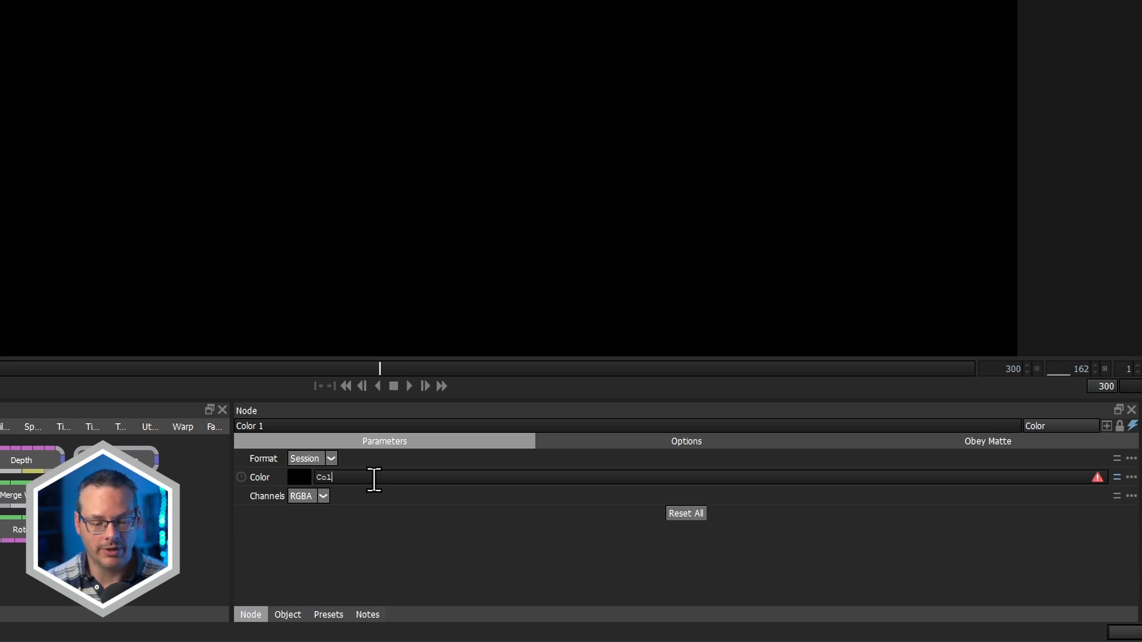
pyautogui.write('or(1')
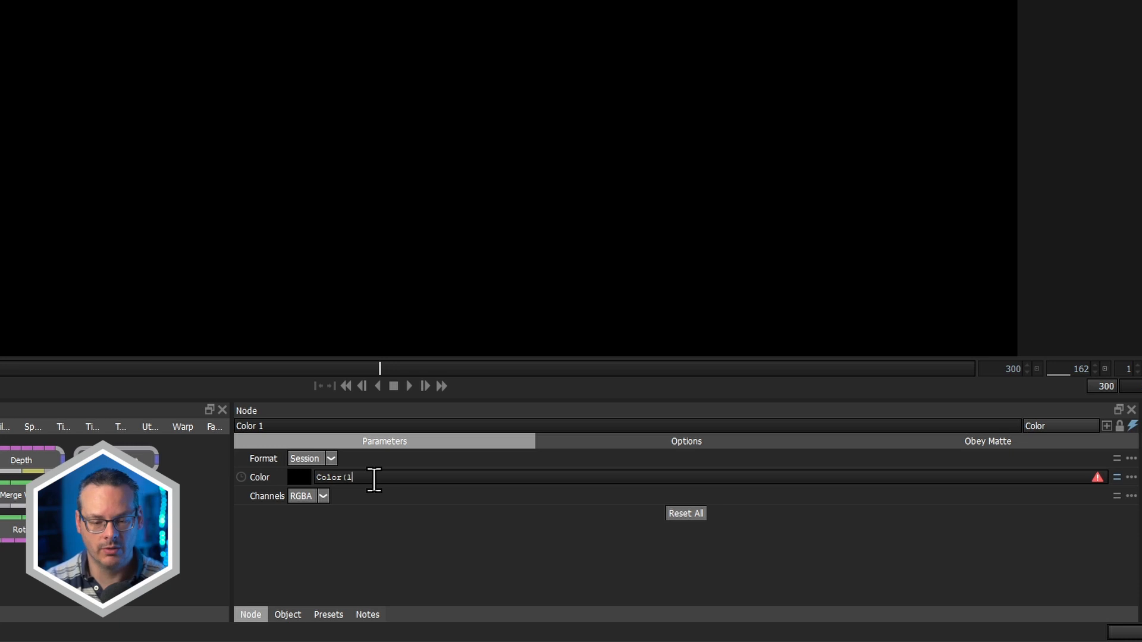
pyautogui.write(',1,1,1)')
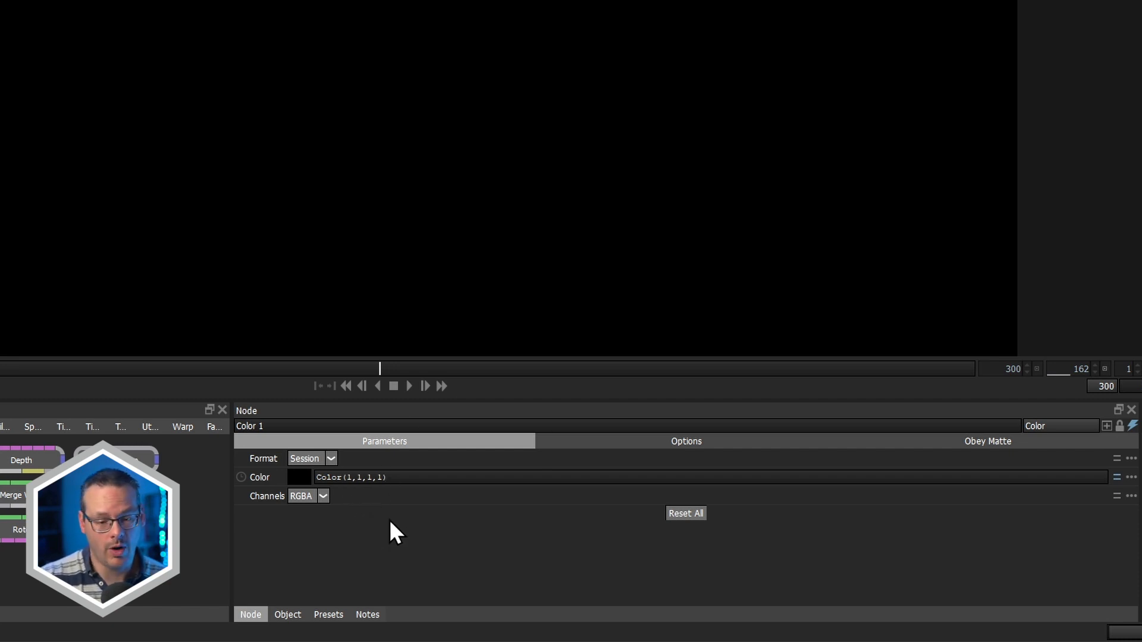
pyautogui.press('Return')
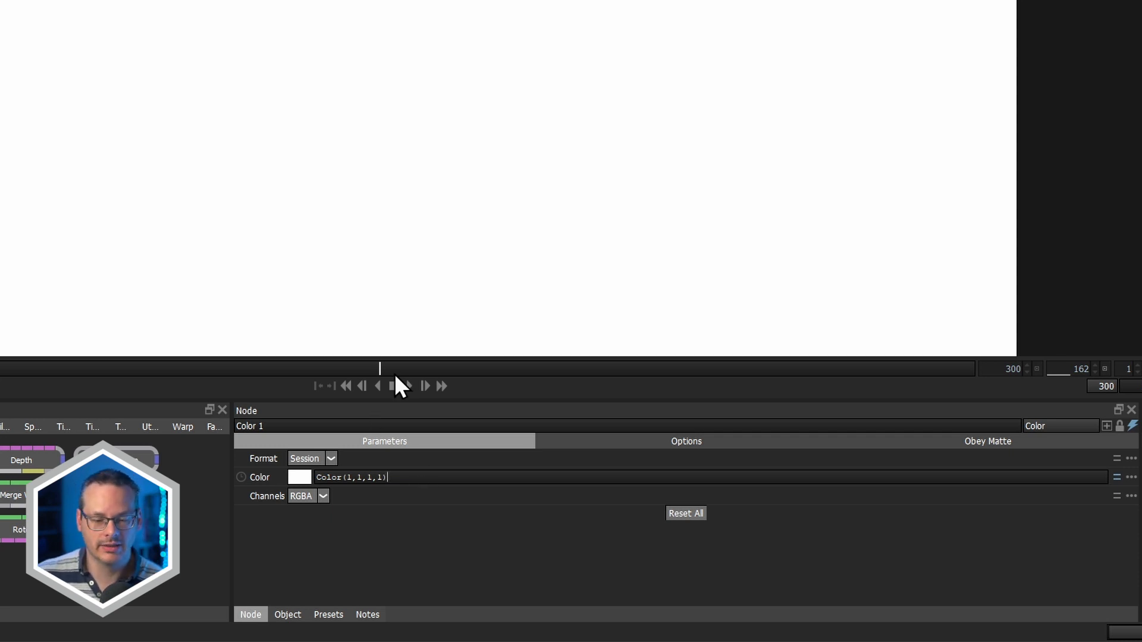
# Set the green and blue values in Color 1's expression to 0, giving Color(1,0,0,1).
pyautogui.moveTo(378, 365); pyautogui.dragTo(0, 366)
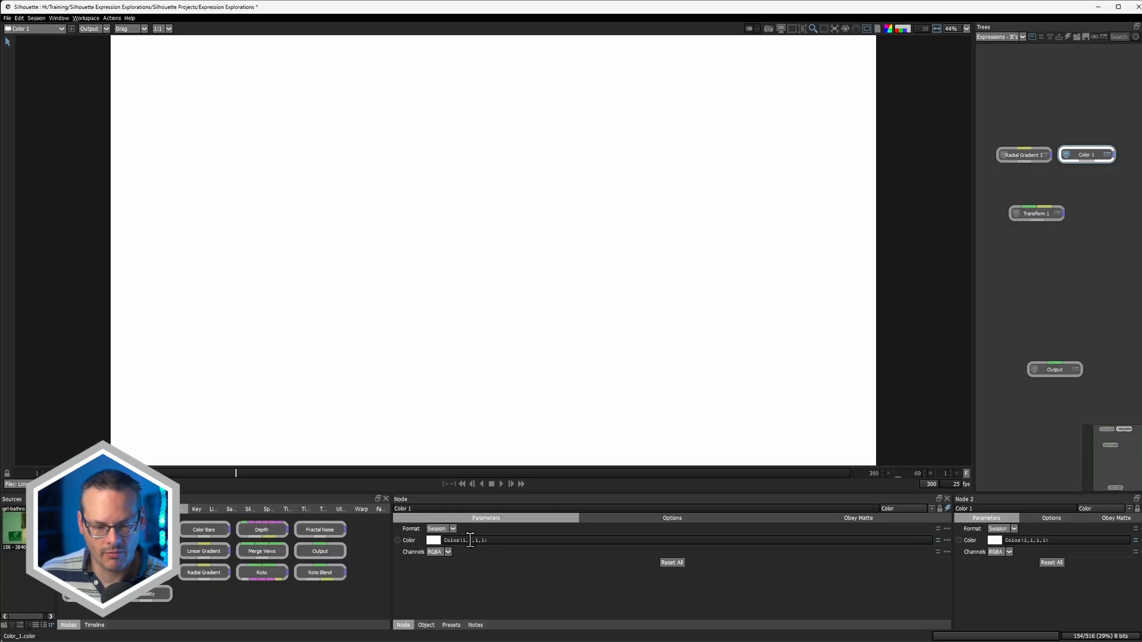
pyautogui.doubleClick(360, 477)
pyautogui.write('0')
pyautogui.press('Delete')
pyautogui.write('0')
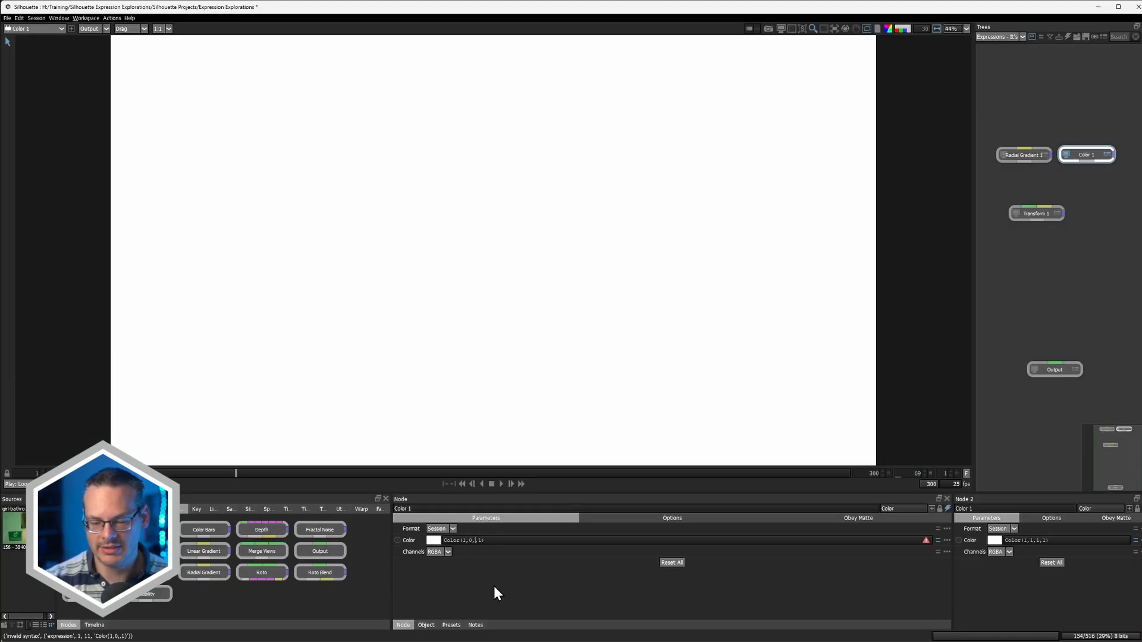
pyautogui.press('Return')
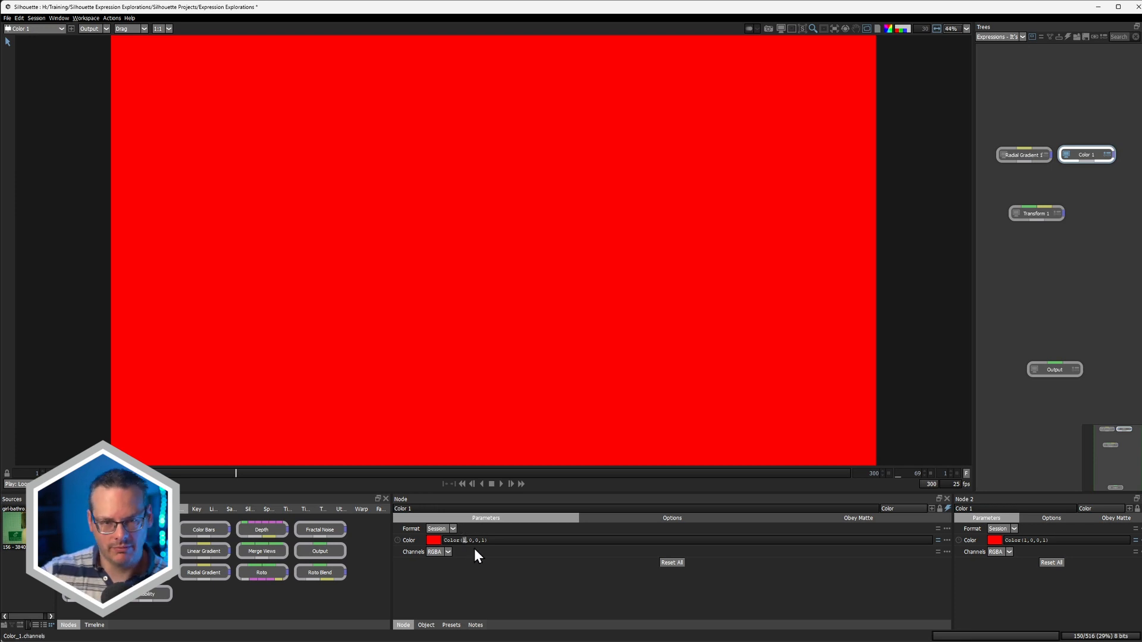
# Replace the red value in Color 1's expression with sin(frame*0.15), giving Color(sin(frame*0.15),0,0,1).
pyautogui.write('sin')
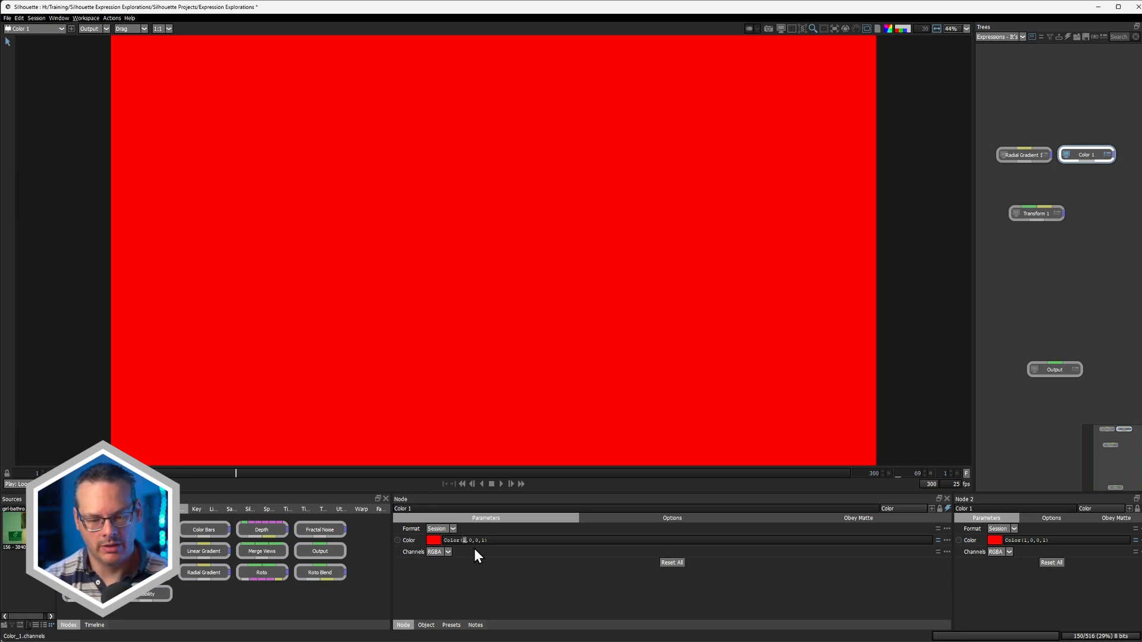
pyautogui.write('(')
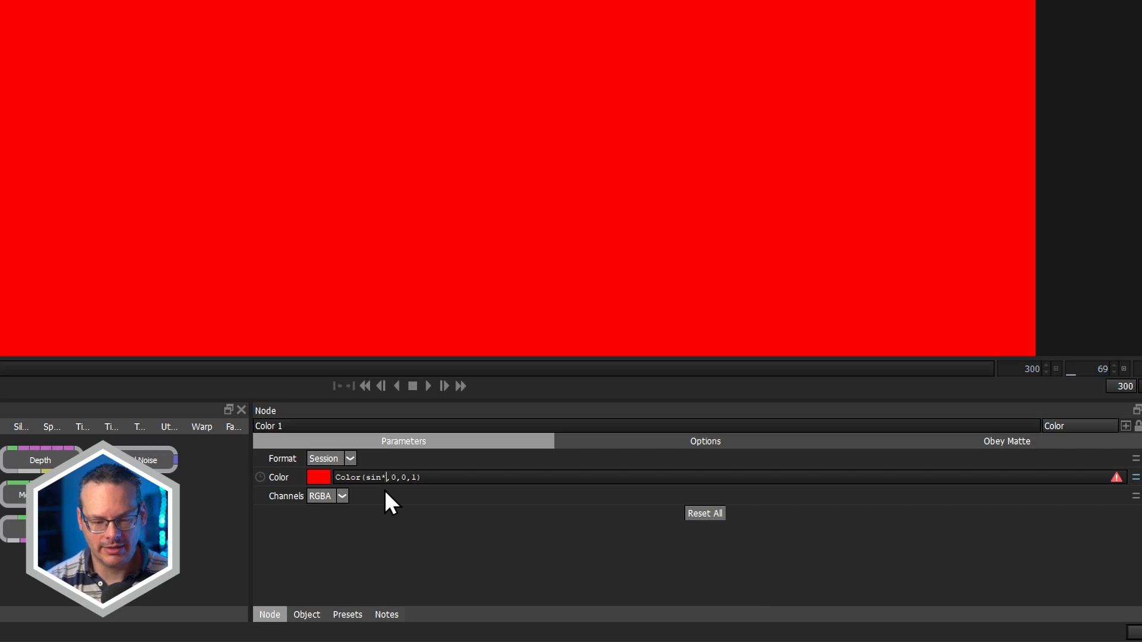
pyautogui.write('frame')
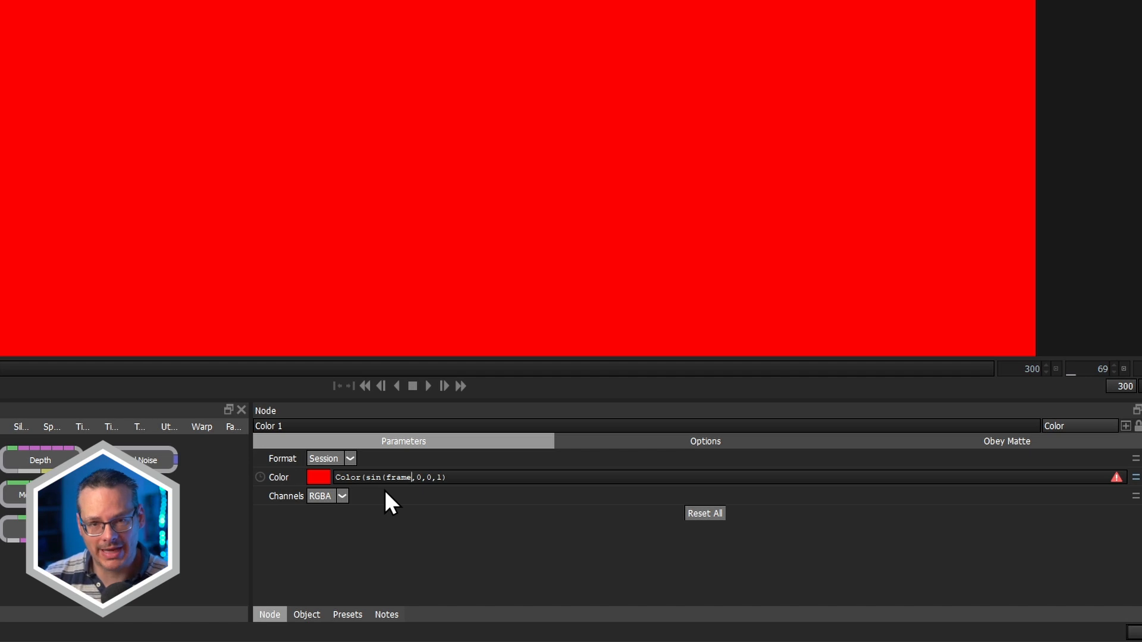
pyautogui.write('*.')
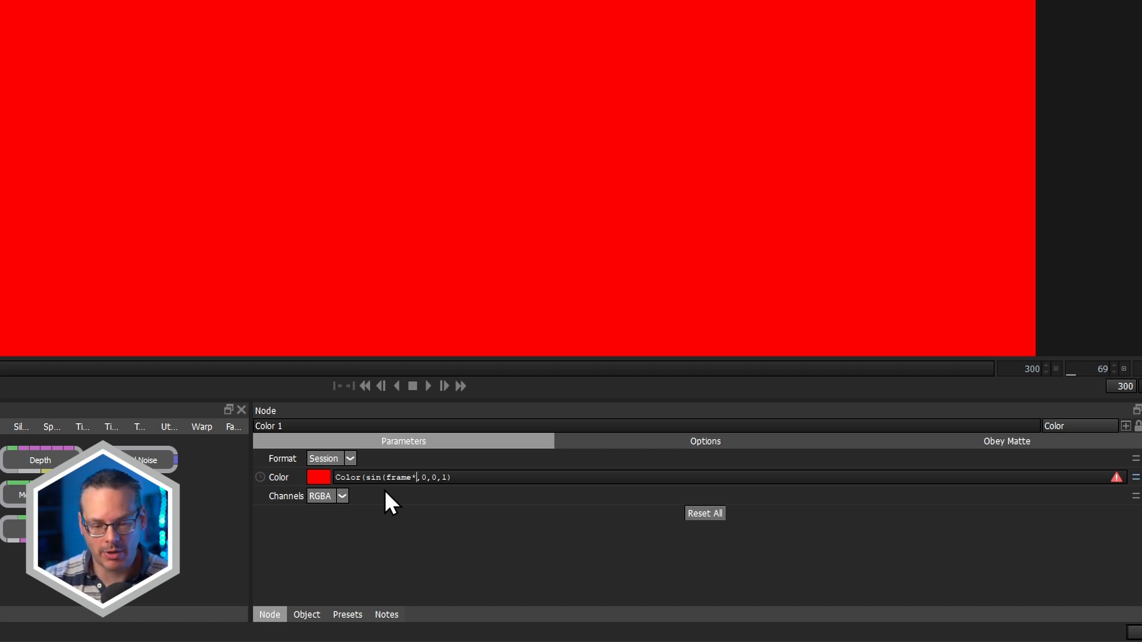
pyautogui.press('BackSpace')
pyautogui.write('0.15')
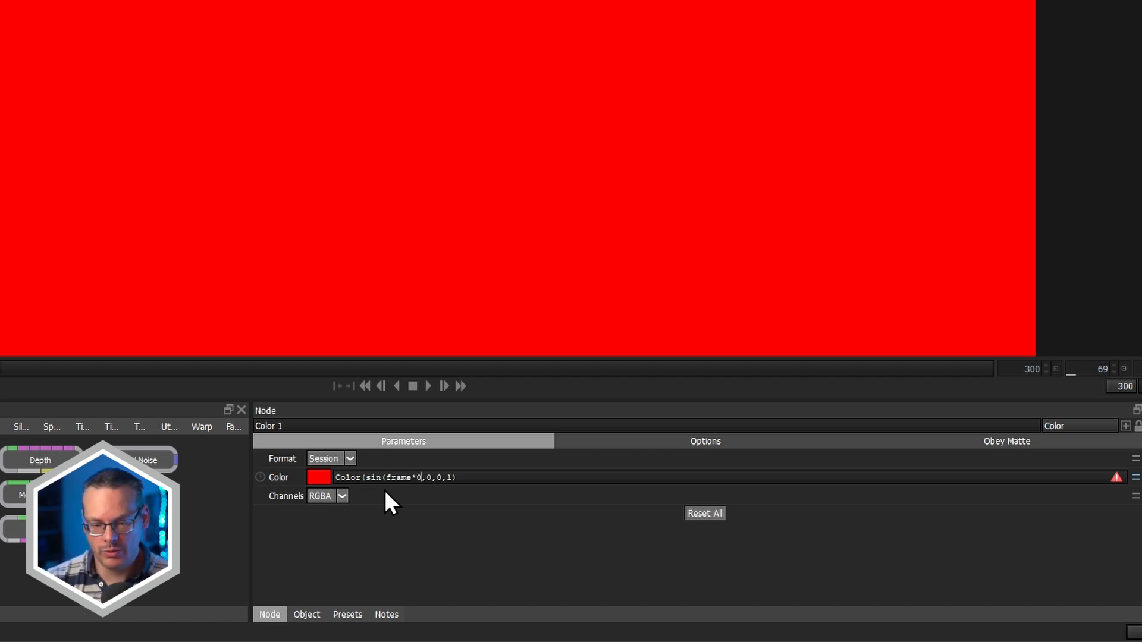
pyautogui.write('(')
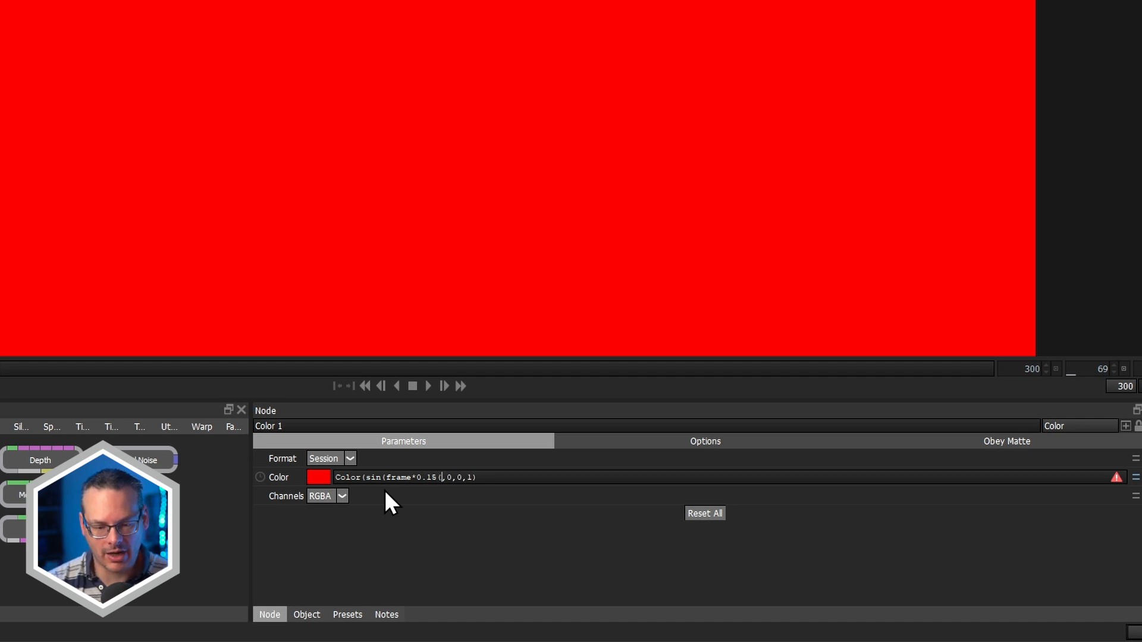
pyautogui.press('BackSpace')
pyautogui.write(')')
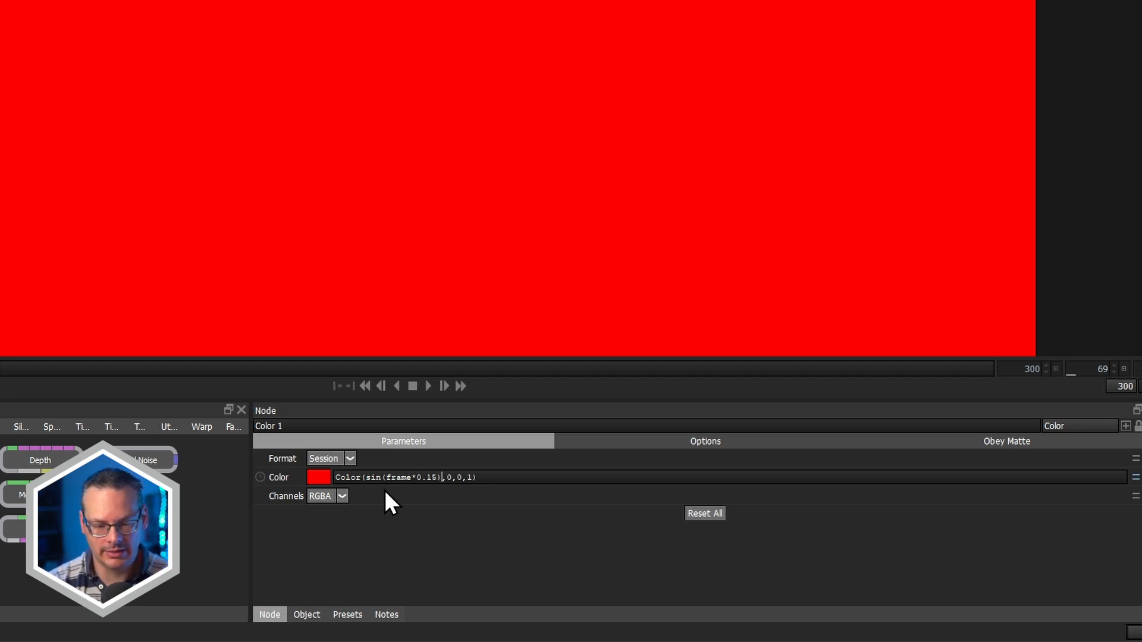
pyautogui.press('Return')
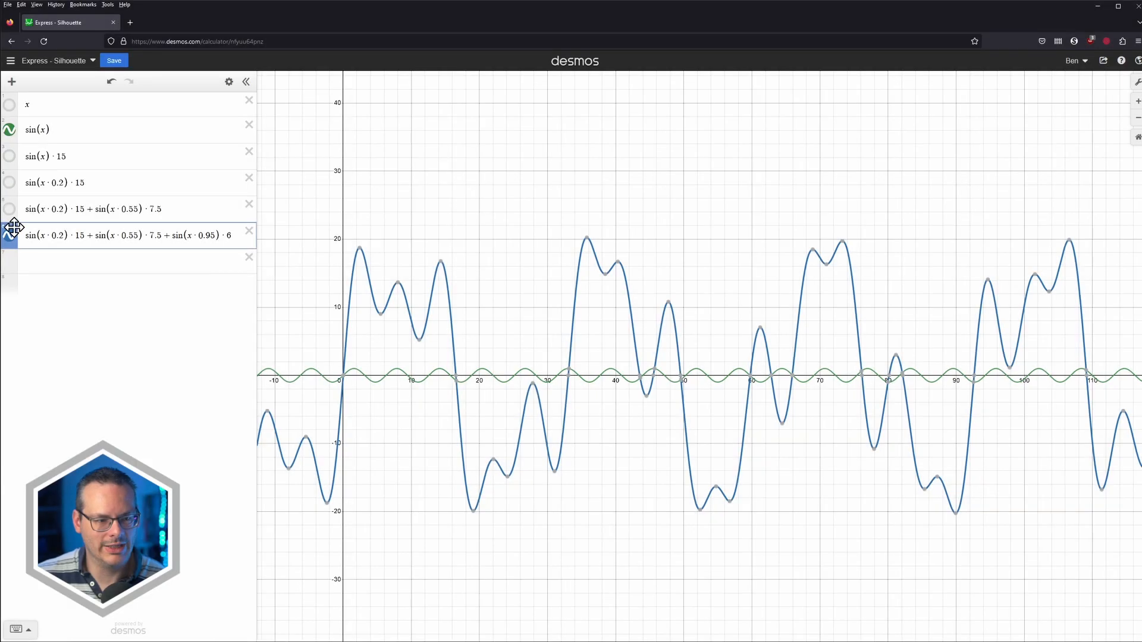
# In the Desmos graph, hide the curve of the three summed sines so that only sin(x) is plotted.
pyautogui.click(9, 235)
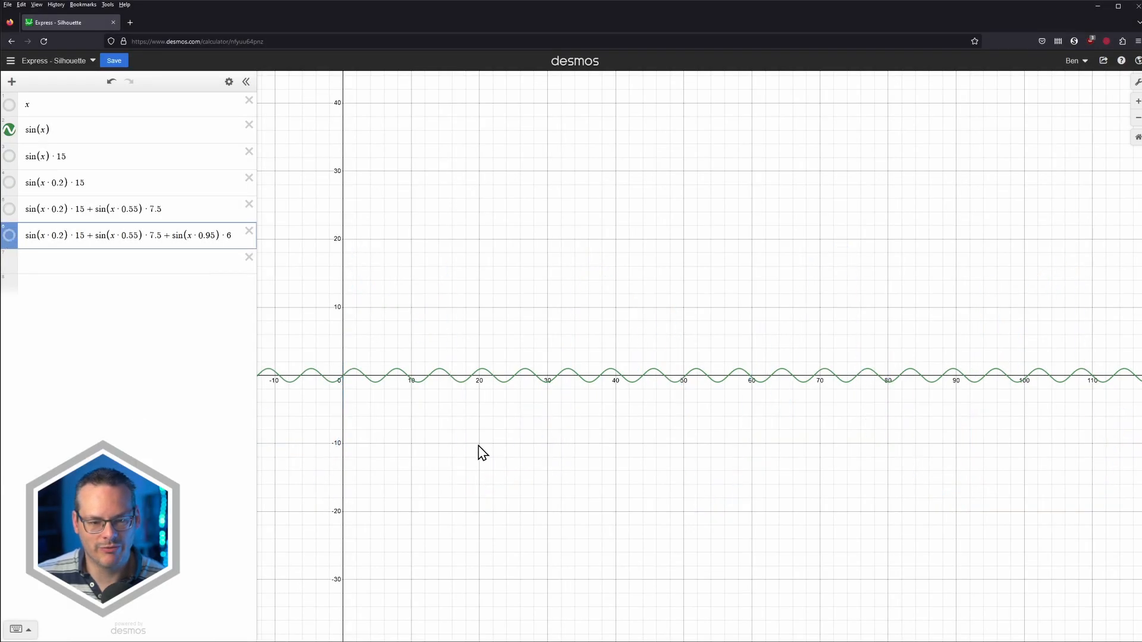
pyautogui.scroll(8, 399, 412)
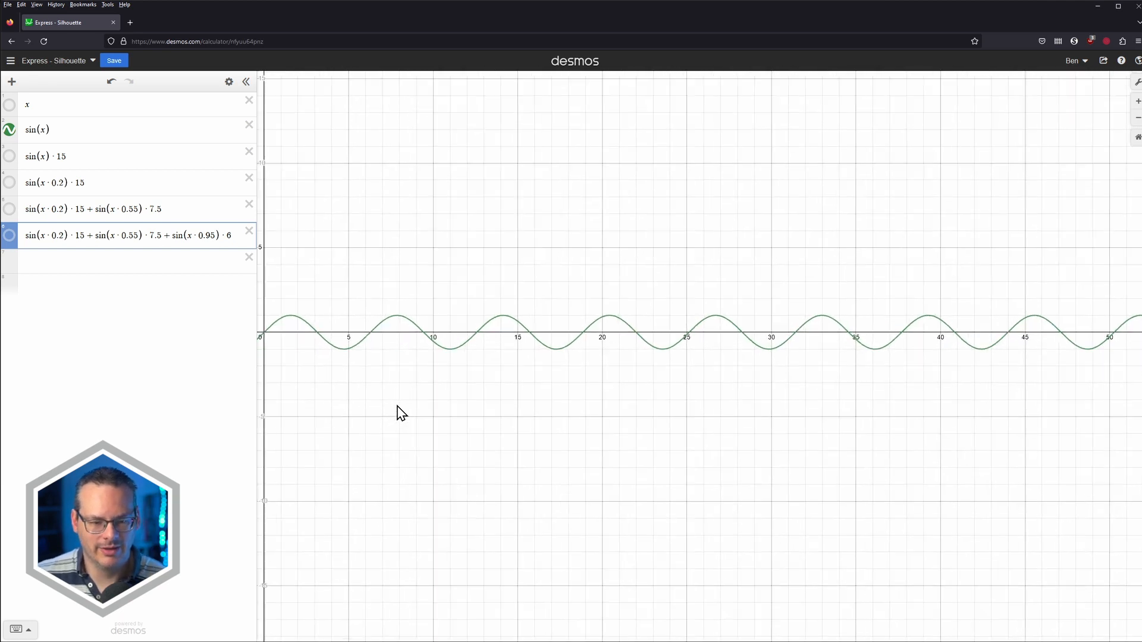
pyautogui.moveTo(517, 416); pyautogui.dragTo(560, 429)
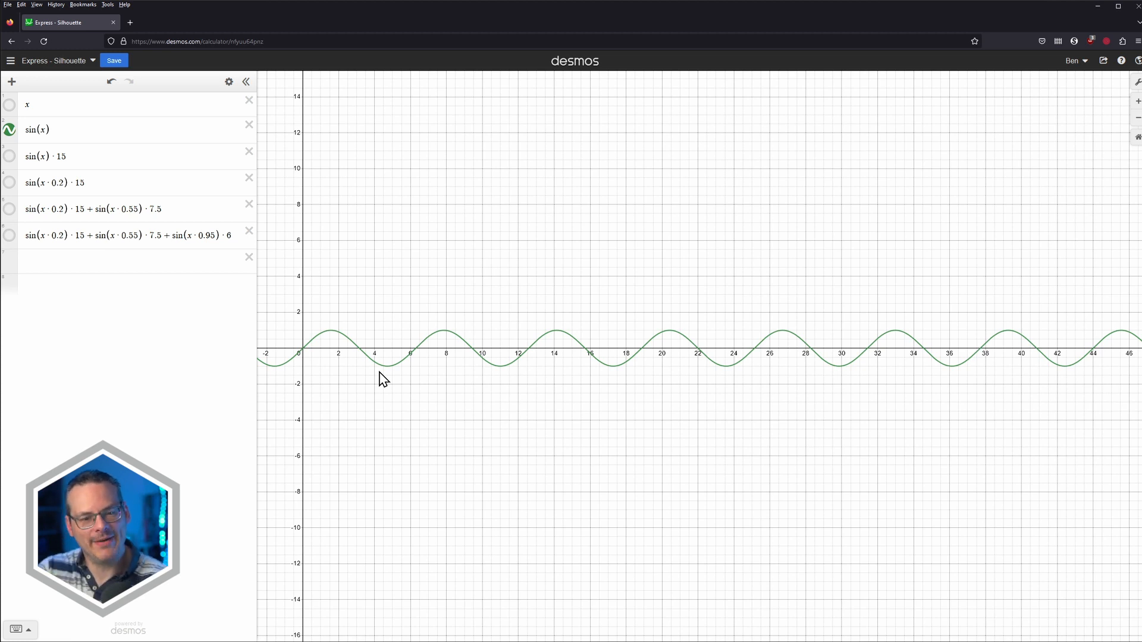
# Try adding 1 to the plotted sin(x) expression to shift its curve upward.
pyautogui.click(83, 129)
pyautogui.write('+1')
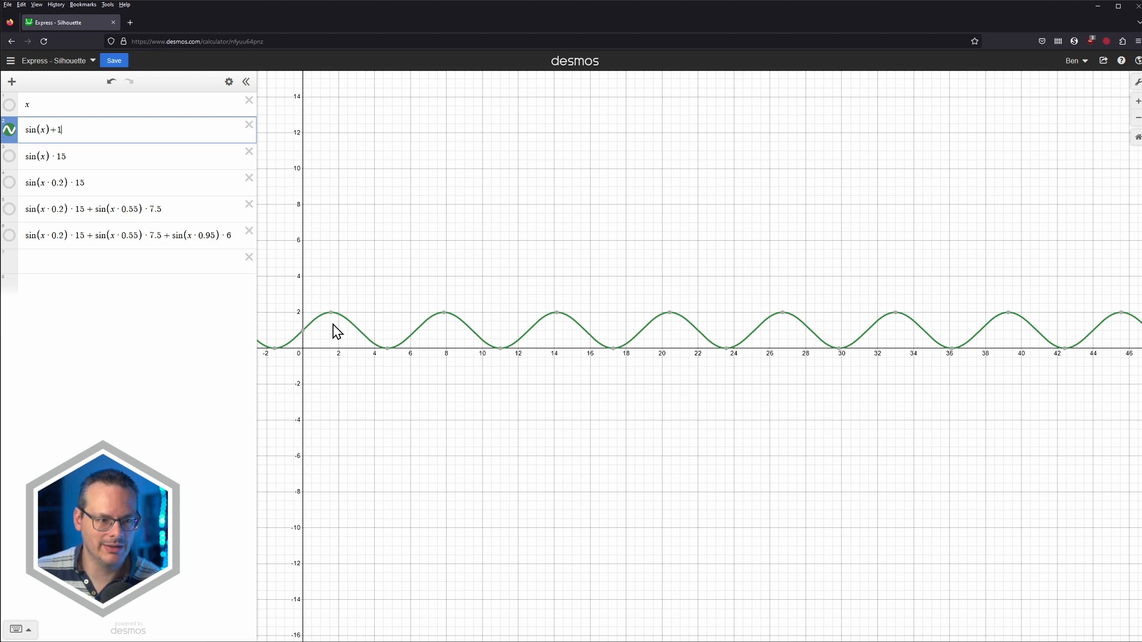
pyautogui.press('BackSpace')
pyautogui.press('BackSpace')
# Wrap the plotted sine in an absolute value function, making the expression abs(sin(x)).
pyautogui.press('Home')
pyautogui.write('abs')
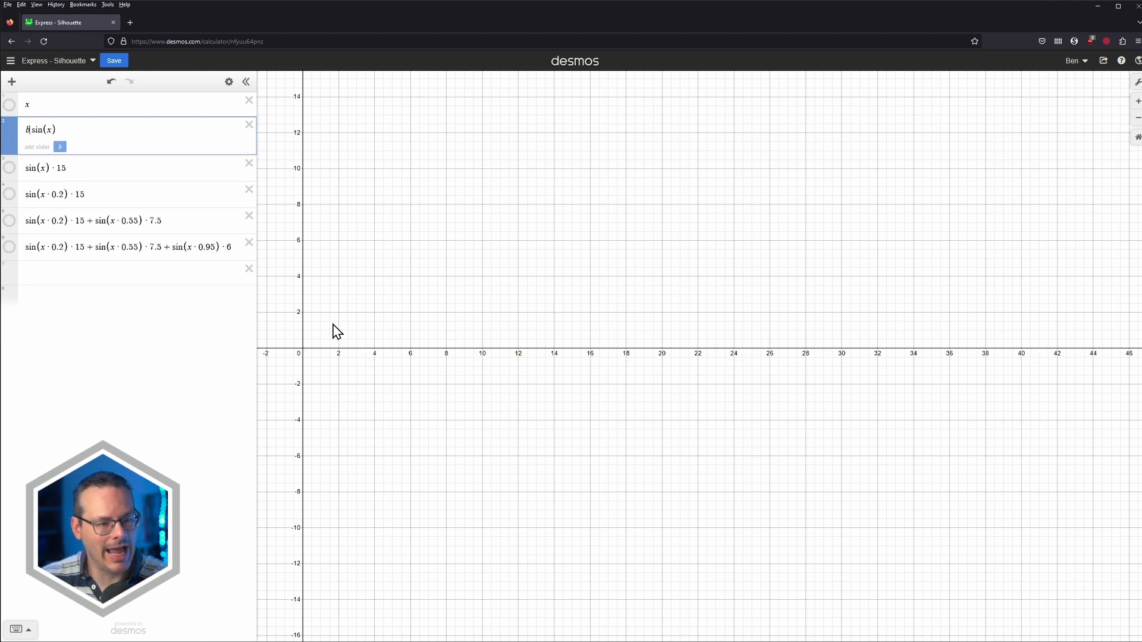
pyautogui.write('(')
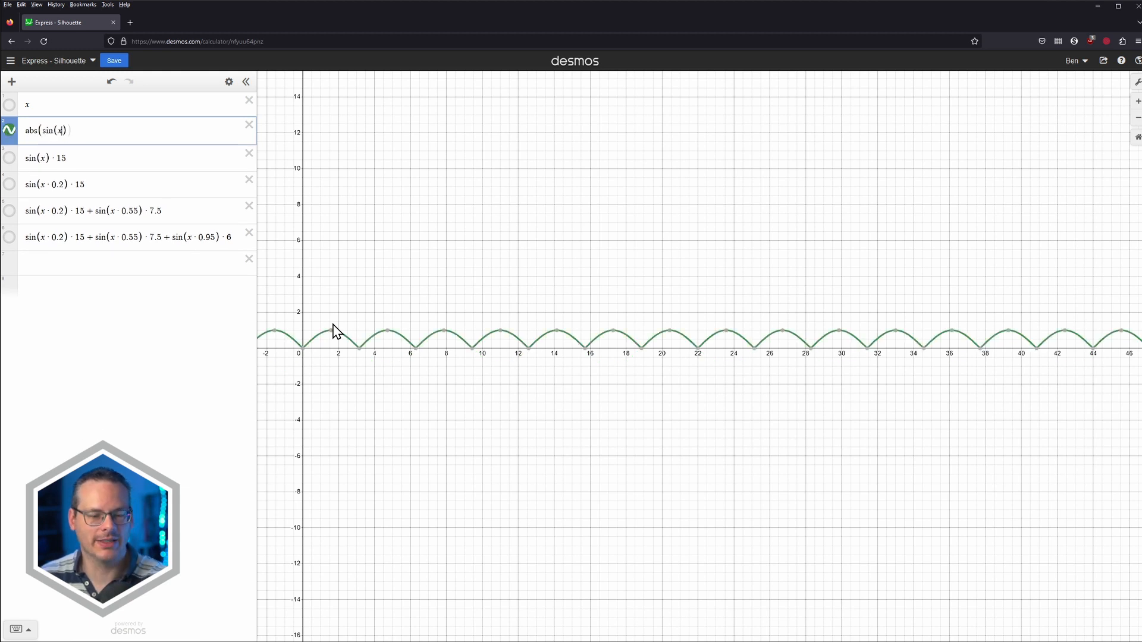
# Change the first expression to sin(x) and plot it alongside abs(sin(x)), removing the empty row between them.
pyautogui.press('Return')
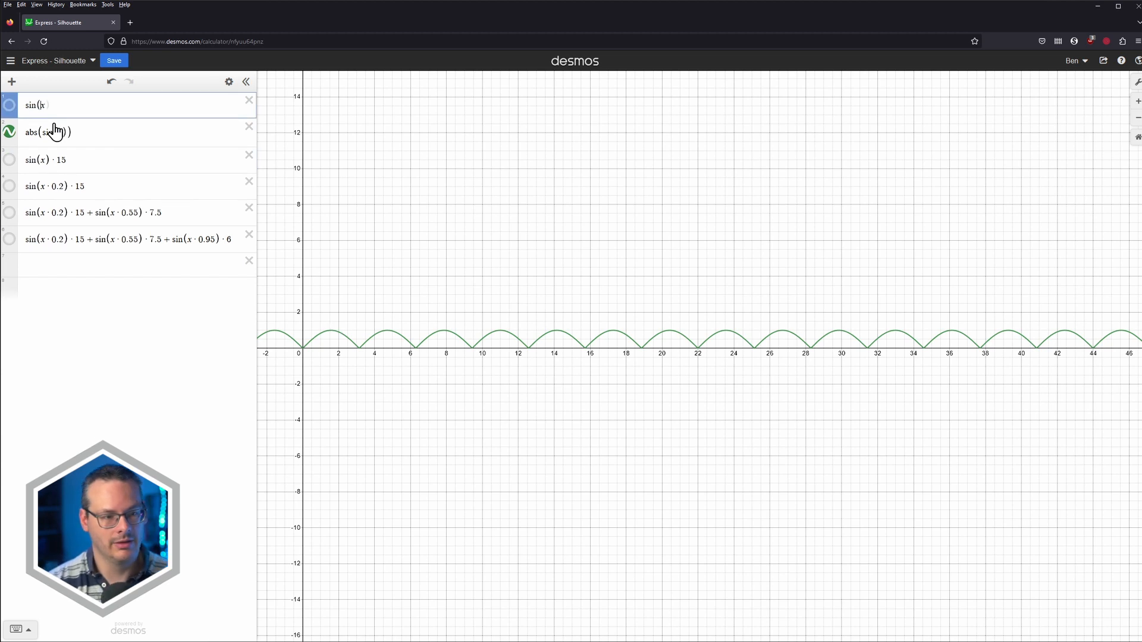
pyautogui.press('Return')
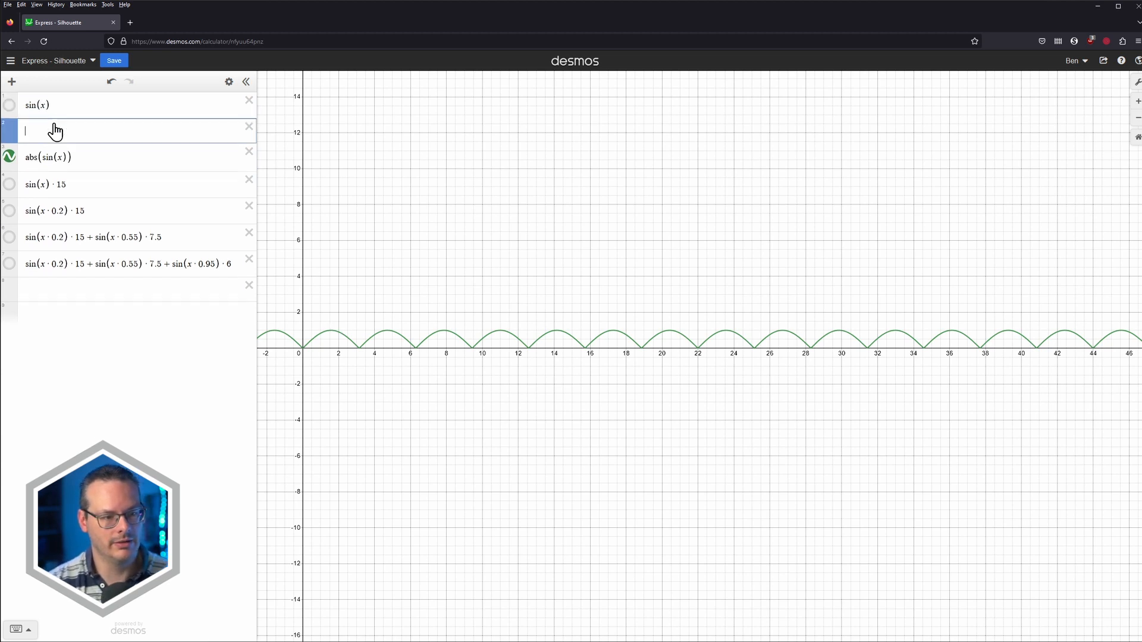
pyautogui.click(10, 107)
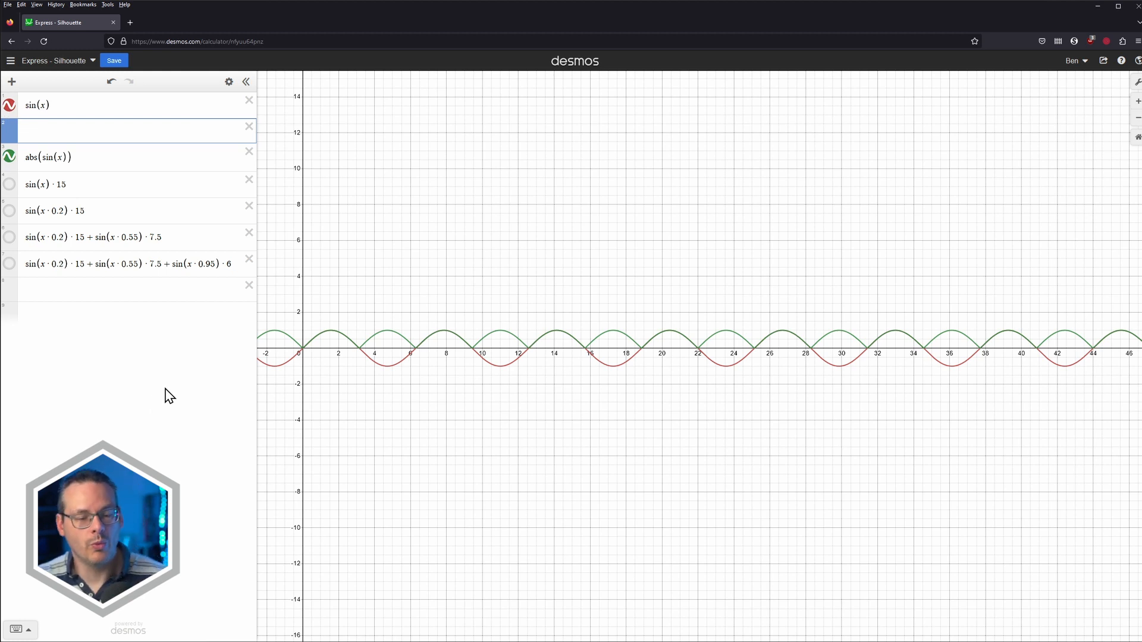
pyautogui.click(249, 127)
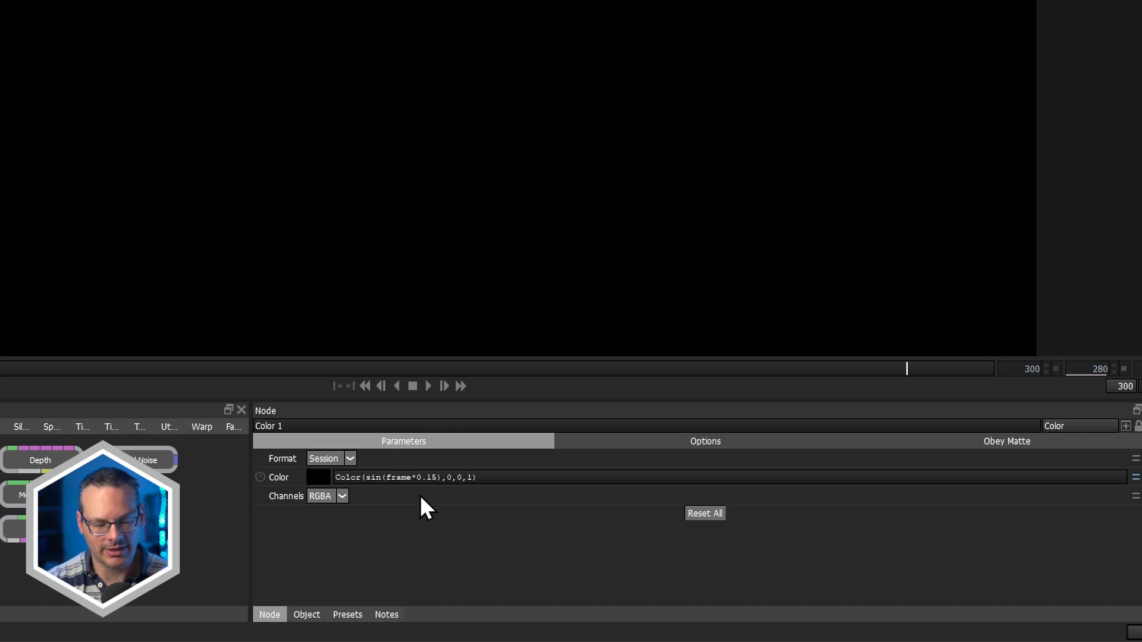
# Wrap the red component of the Color node's expression in an absolute value, making it abs(sin(frame*0.15)), and play back the pulse.
pyautogui.write('abs')
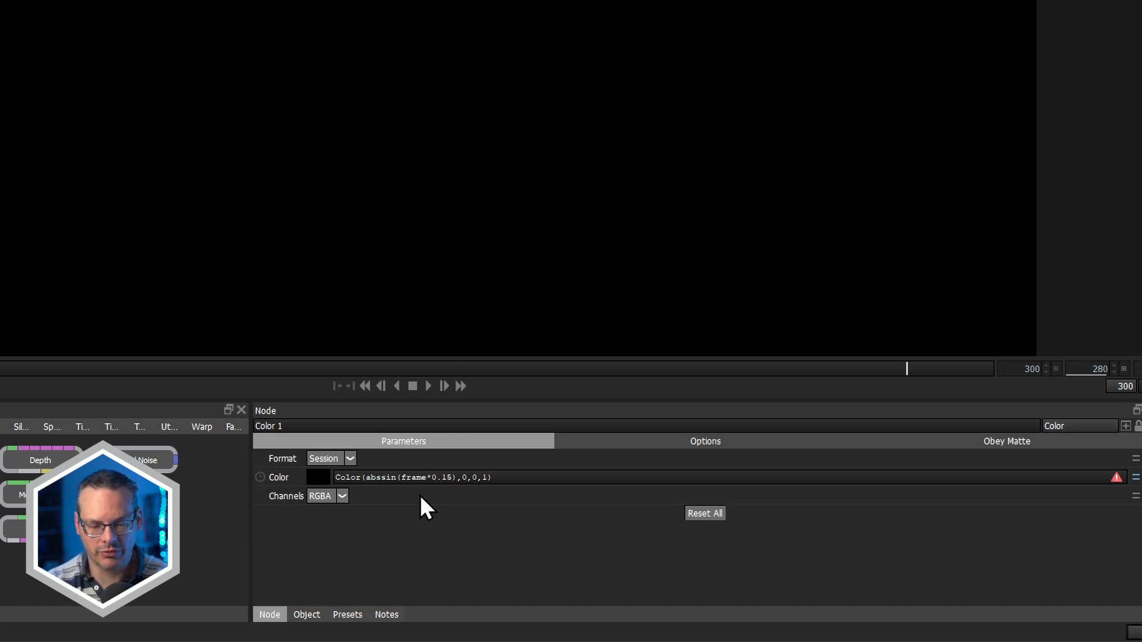
pyautogui.write('(')
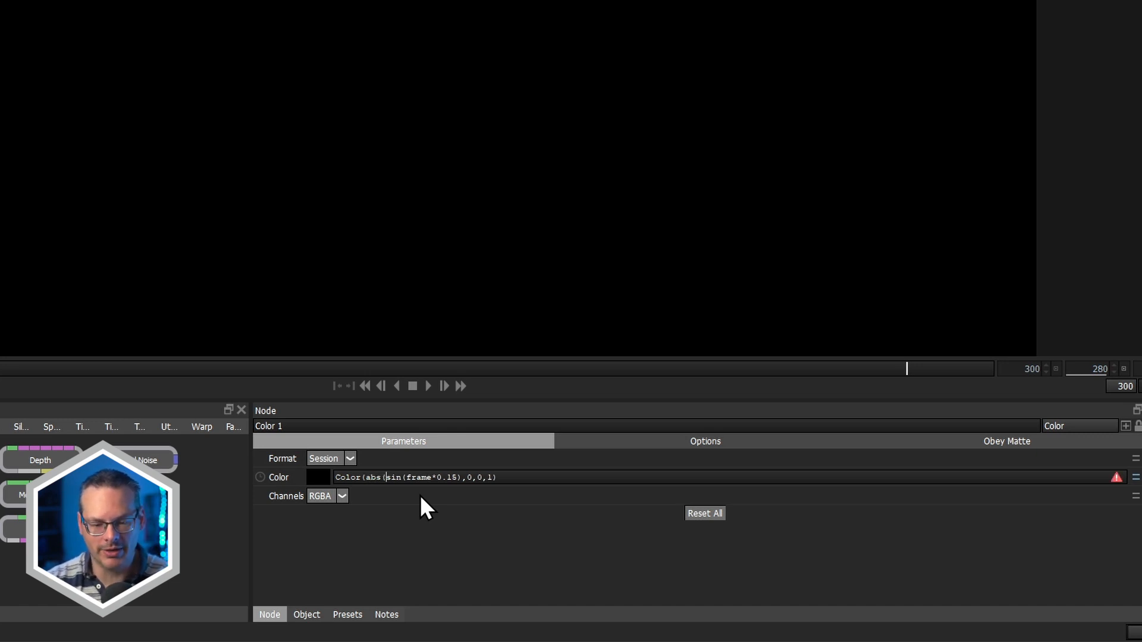
pyautogui.write('))')
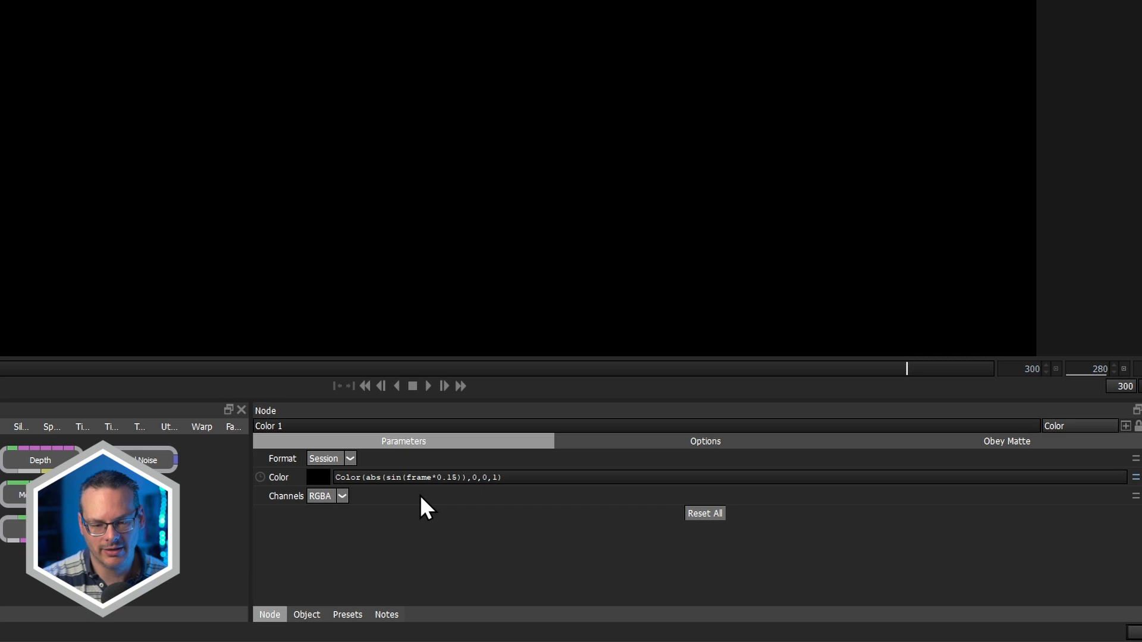
pyautogui.press('Return')
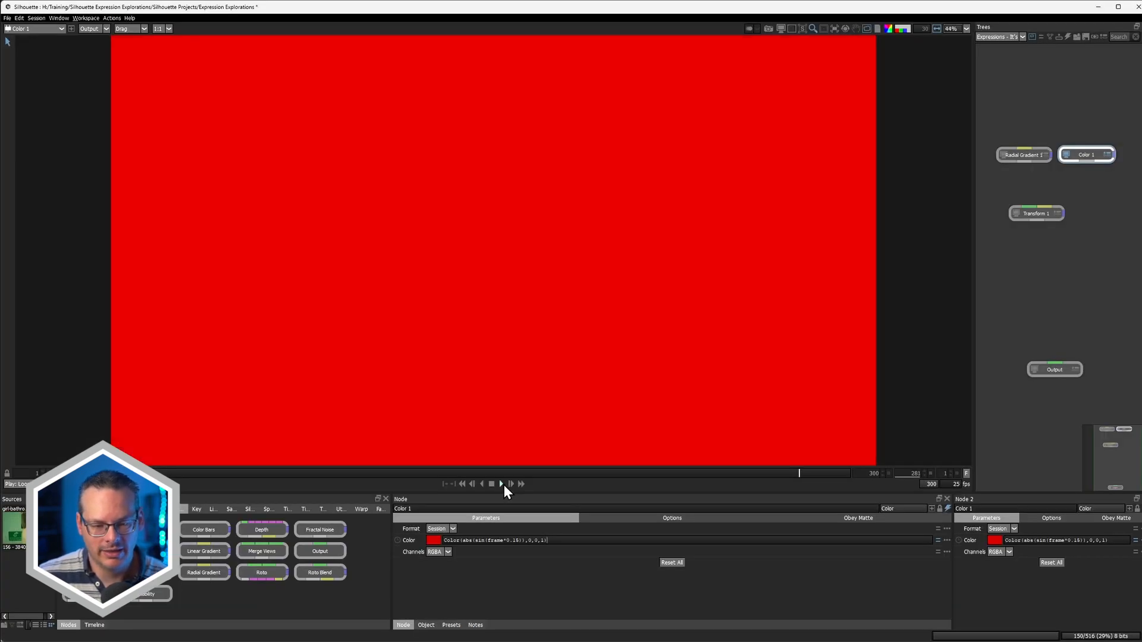
pyautogui.click(504, 484)
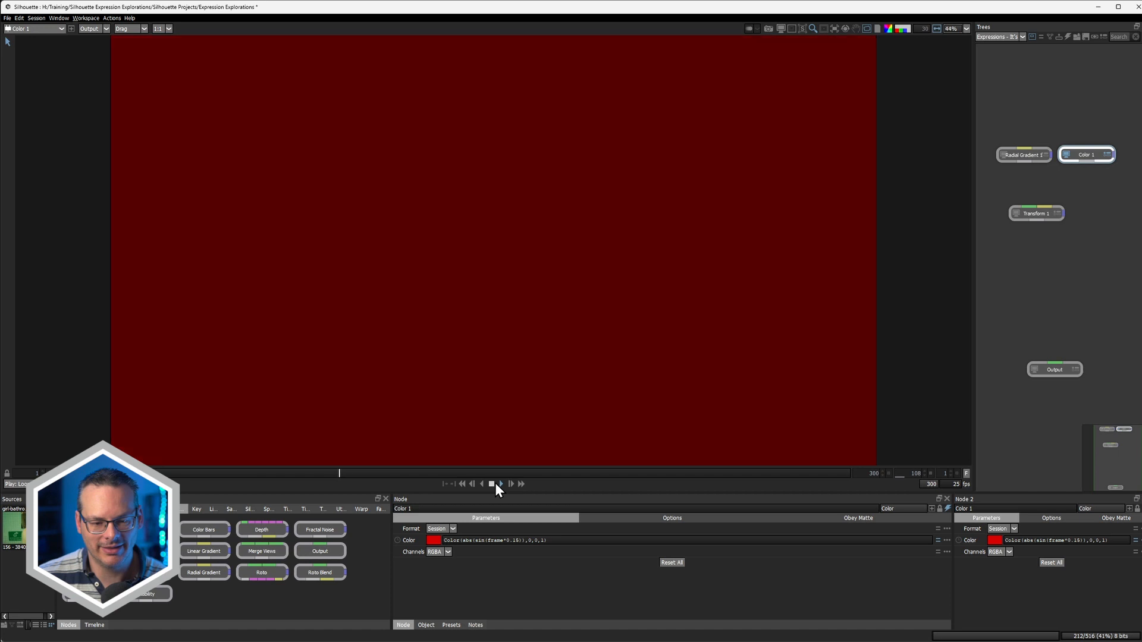
pyautogui.click(493, 484)
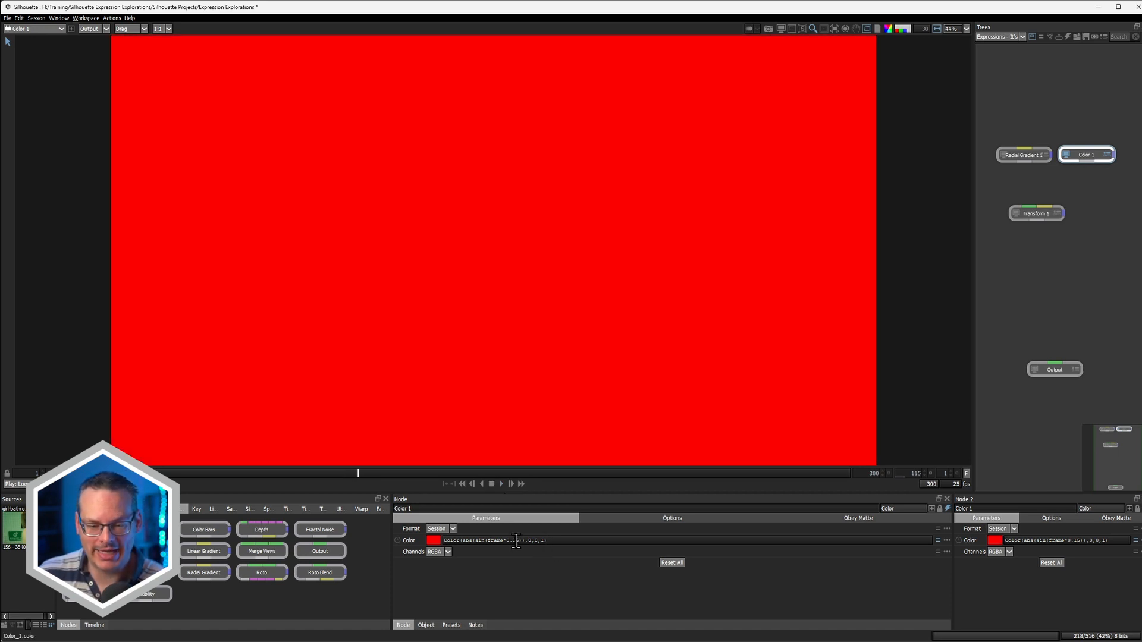
# Slow the red pulse by setting the frame multiplier in the color expression to 0.05, and play back the result.
pyautogui.click(515, 540)
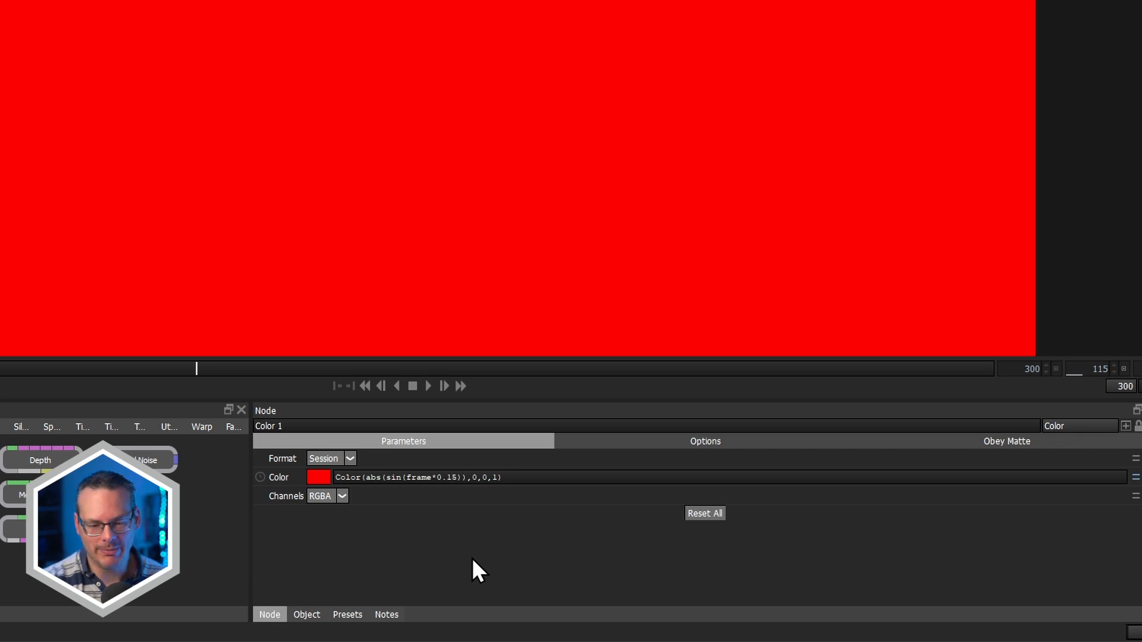
pyautogui.press('BackSpace')
pyautogui.write('0')
pyautogui.press('Return')
pyautogui.press('space')
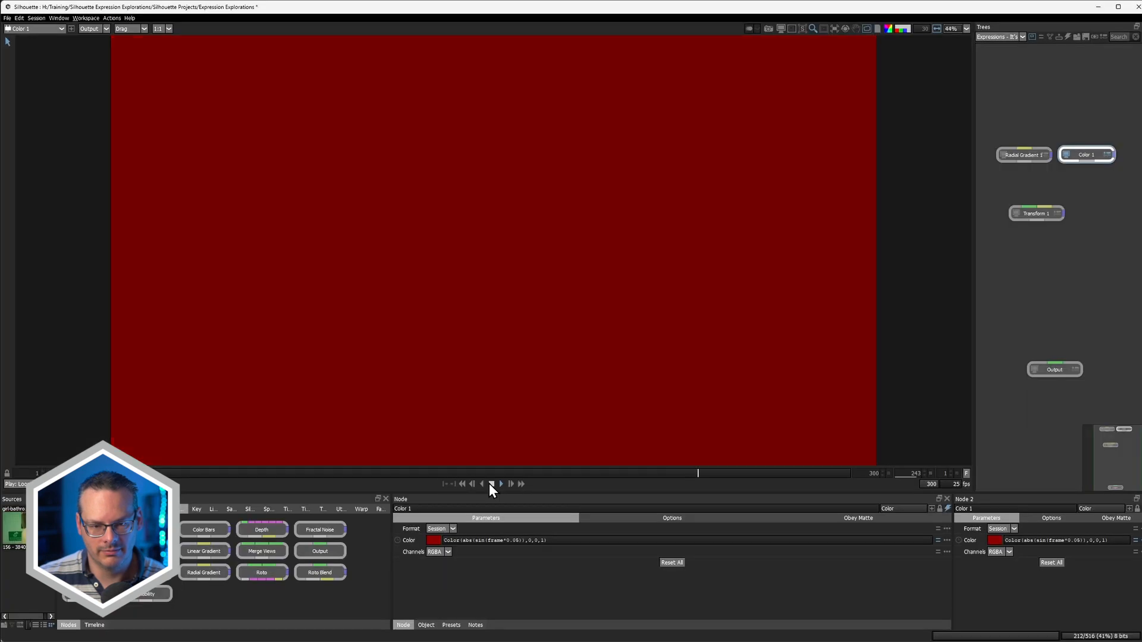
pyautogui.click(490, 484)
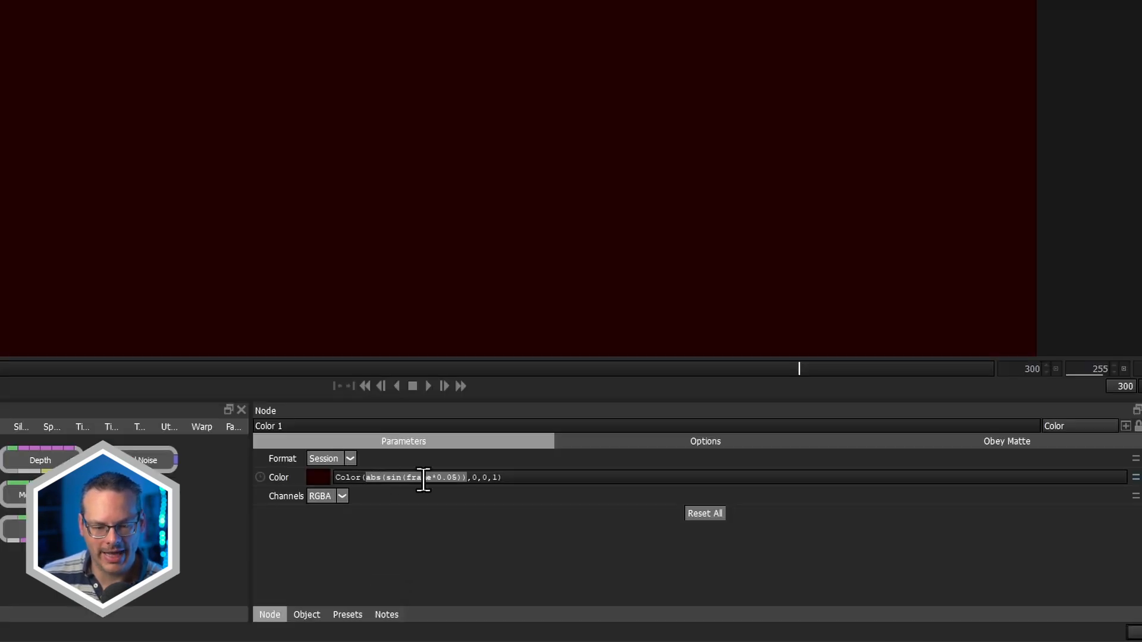
# Replace the green component of the color expression with abs(sin(frame*0.03)).
pyautogui.click(474, 477)
pyautogui.write('abs(sin(frame*0.05))')
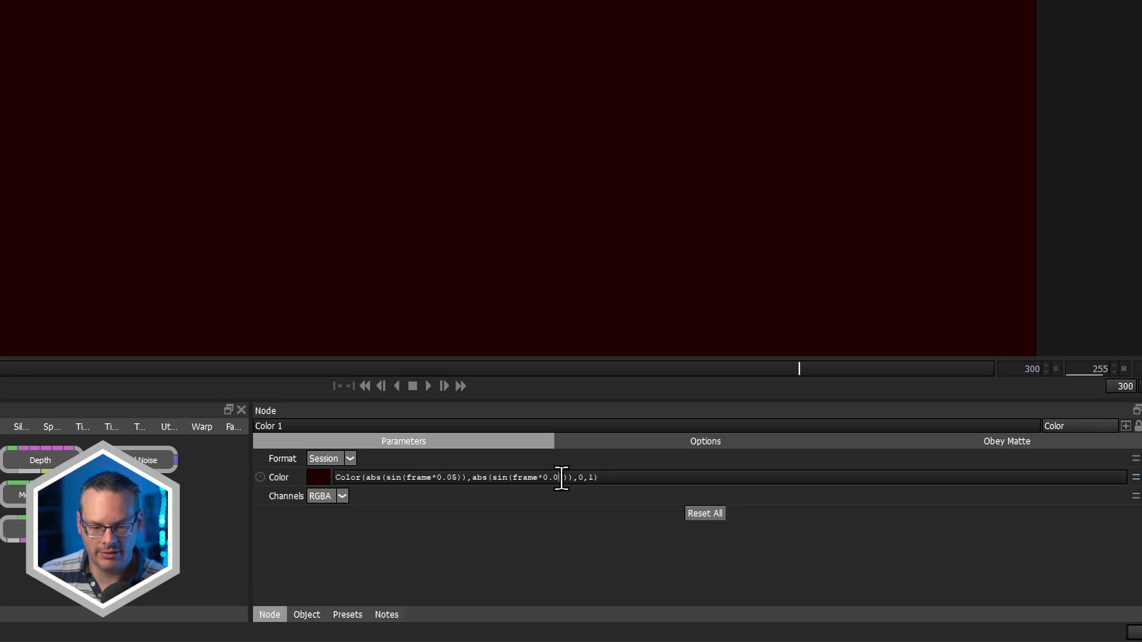
pyautogui.write('3')
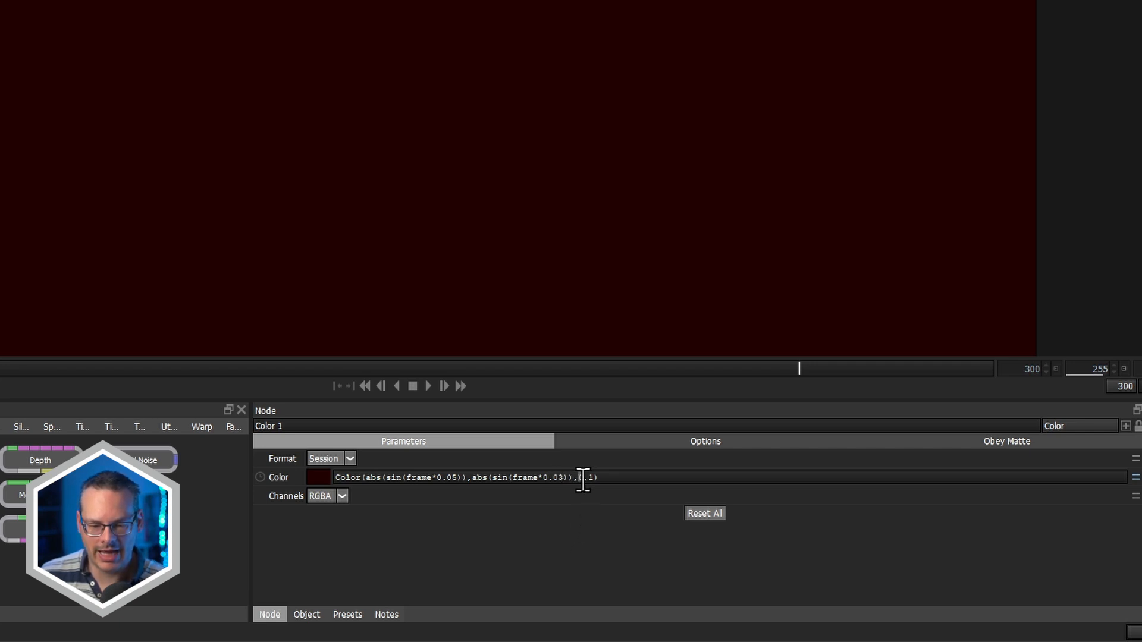
# Replace the blue component of the color expression with abs(sin(frame*0.038)) and play back the color animation.
pyautogui.write('abs(sin(frame*0.05))')
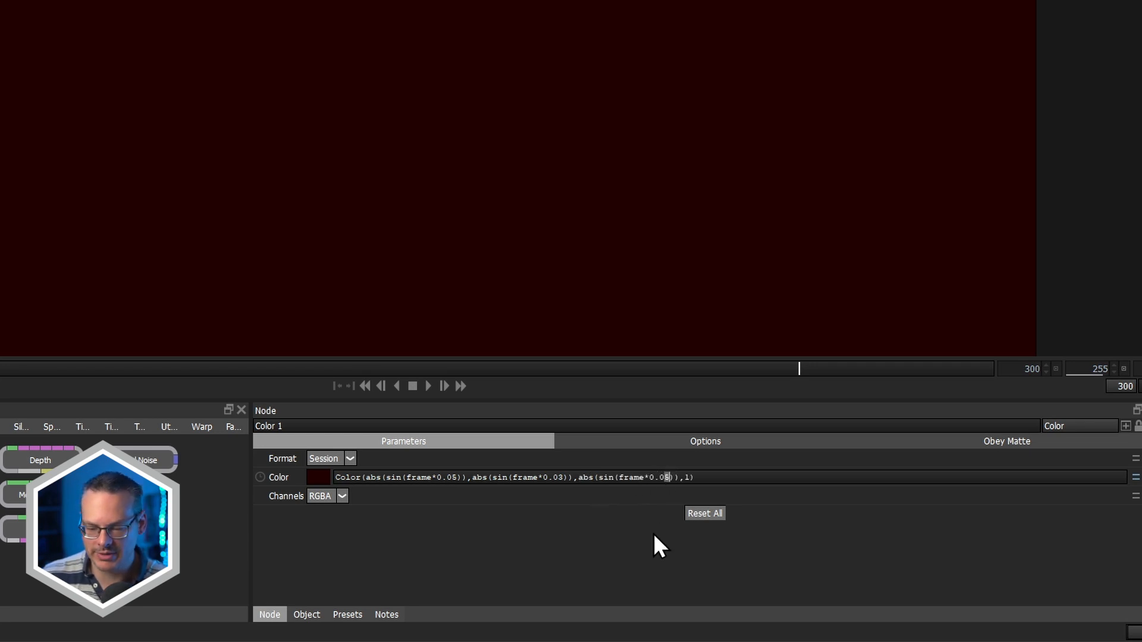
pyautogui.write('38')
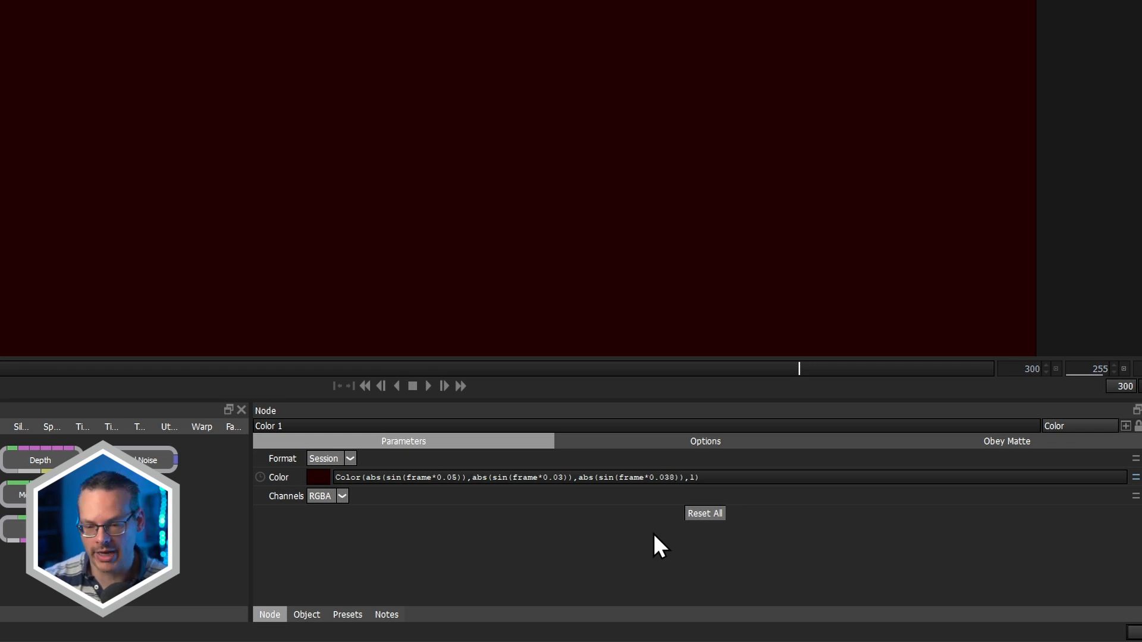
pyautogui.press('Return')
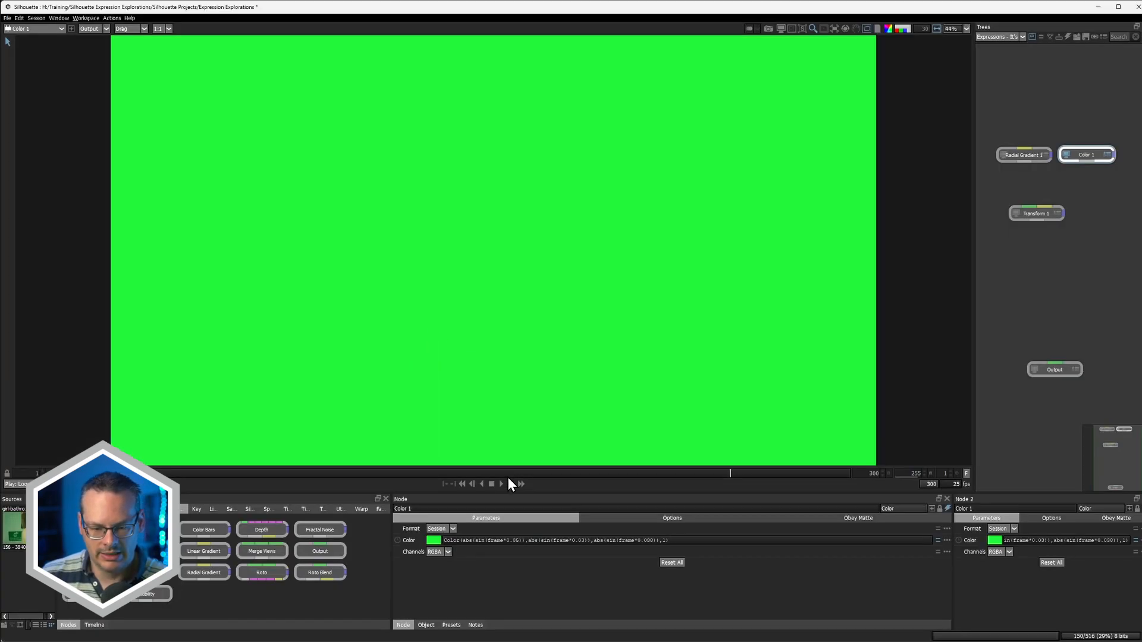
pyautogui.click(501, 483)
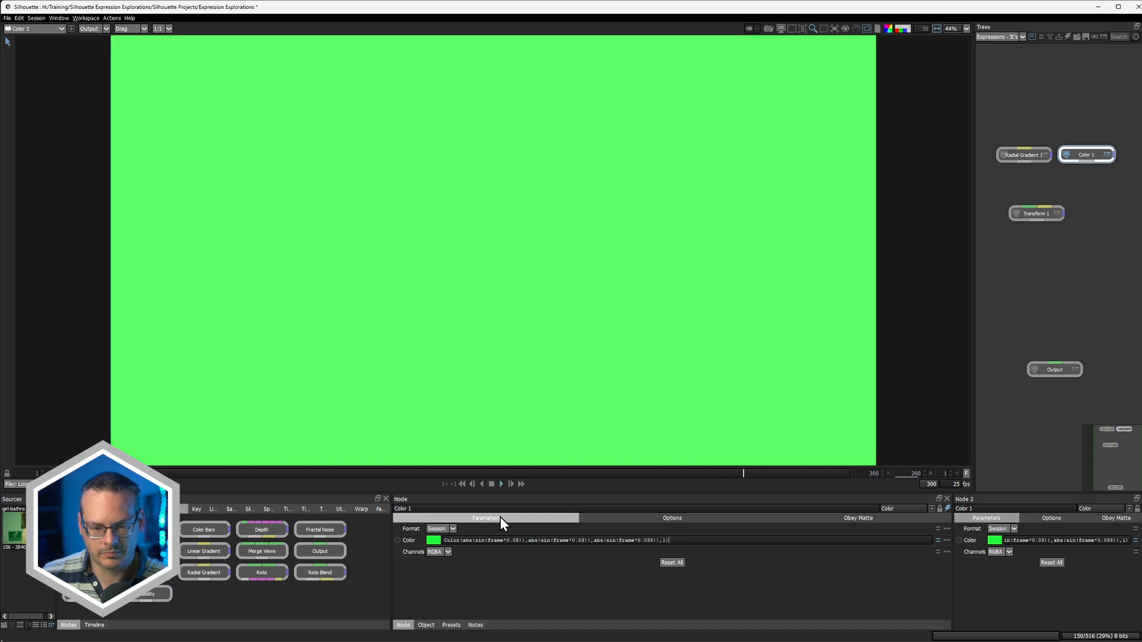